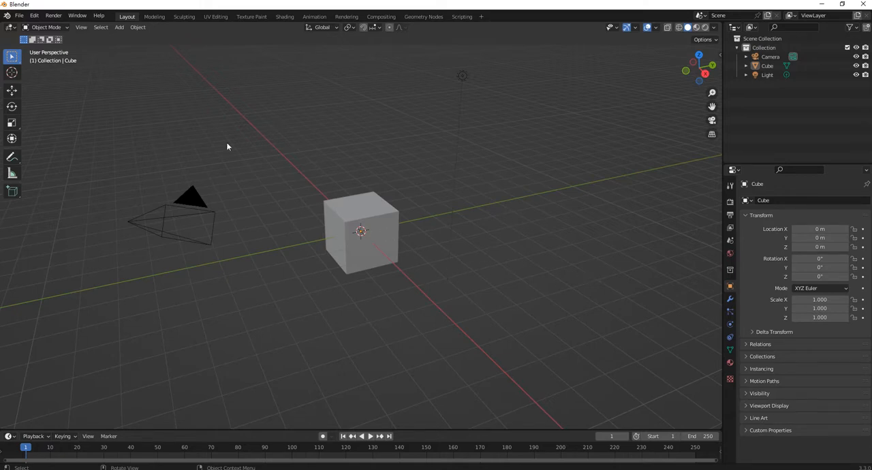
# Delete the default cube from the scene
pyautogui.click(371, 209)
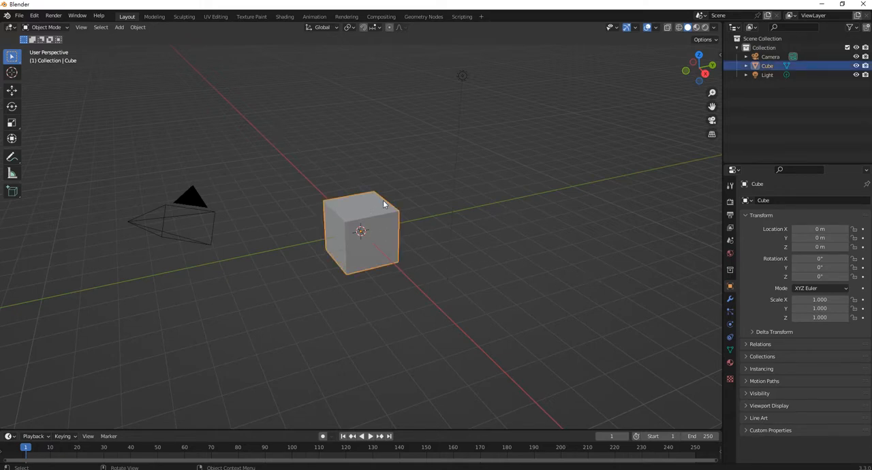
pyautogui.press('Delete')
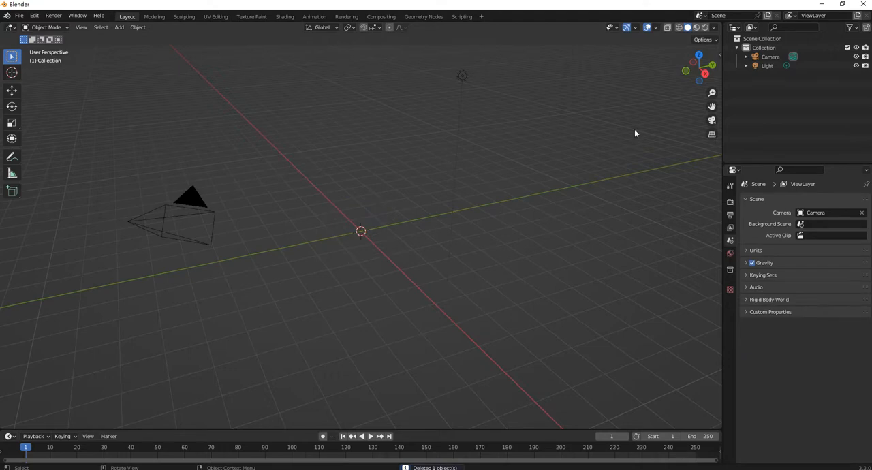
# Start the Shortcut VUr add-on so that it displays the pressed shortcuts in the viewport
pyautogui.press('n')
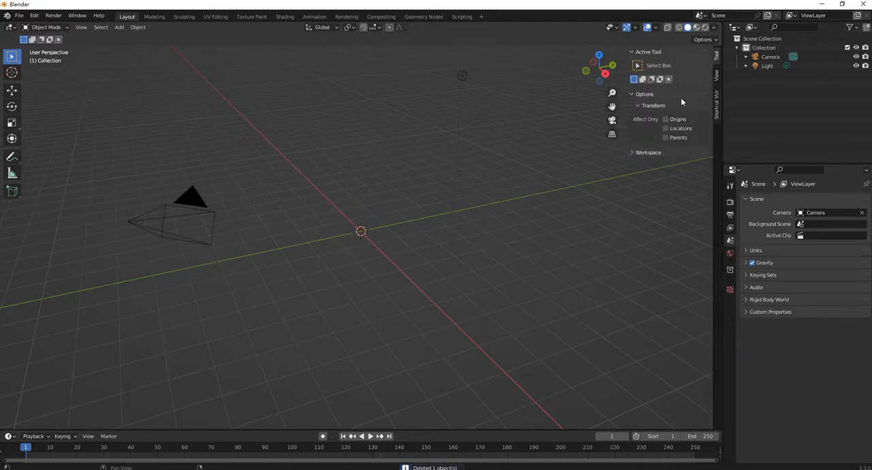
pyautogui.click(715, 103)
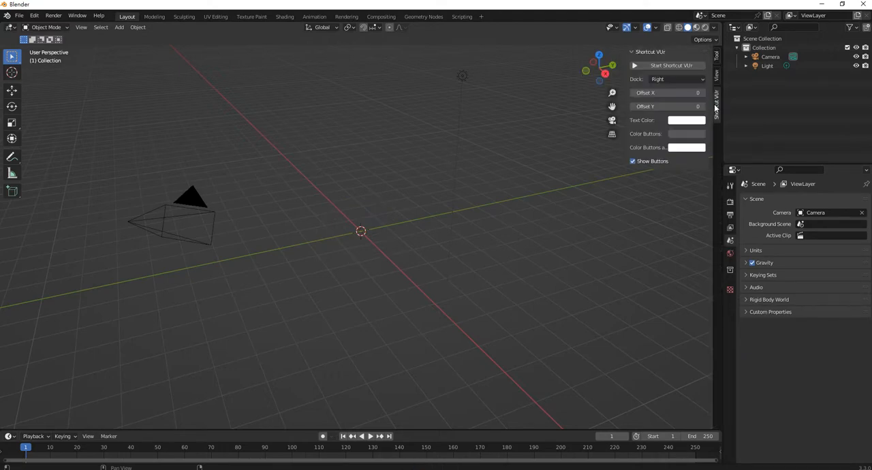
pyautogui.click(671, 64)
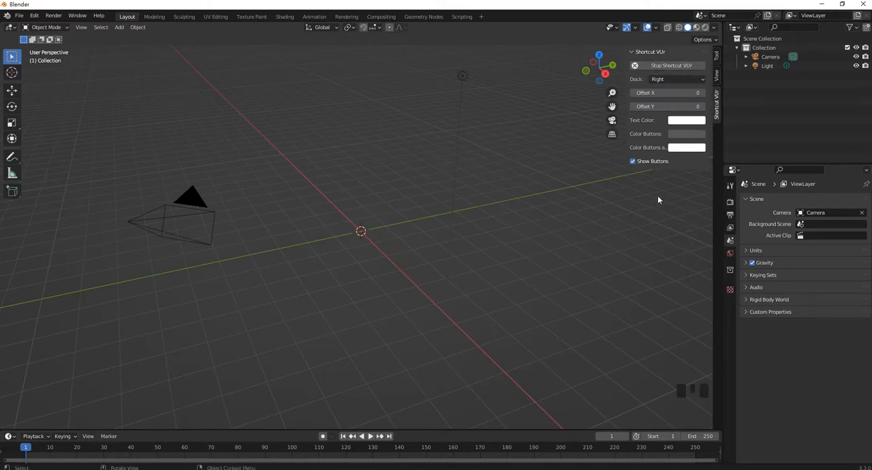
# Set the viewport to the right orthographic view and start adding a reference image
pyautogui.press('KP_1')
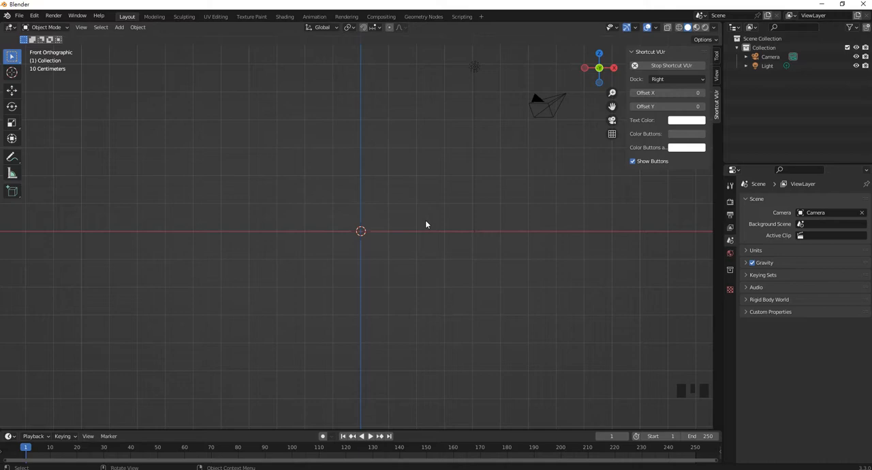
pyautogui.press('KP_3')
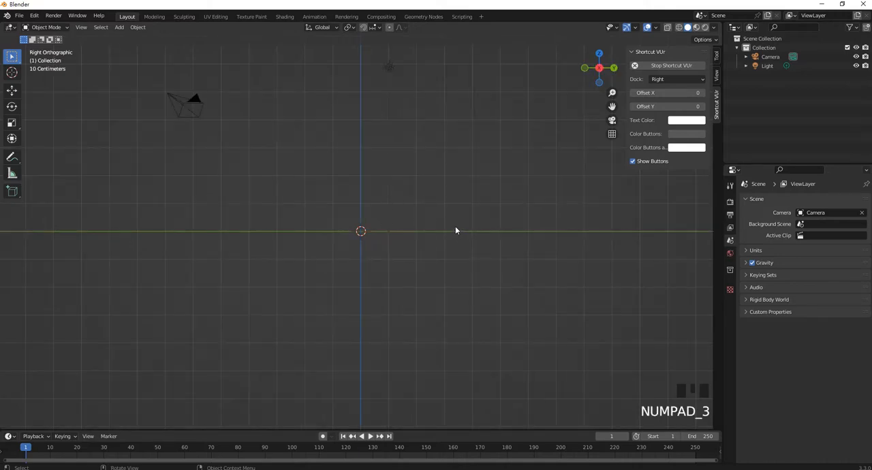
pyautogui.hotkey('shift', 'a')
pyautogui.moveTo(445, 329)
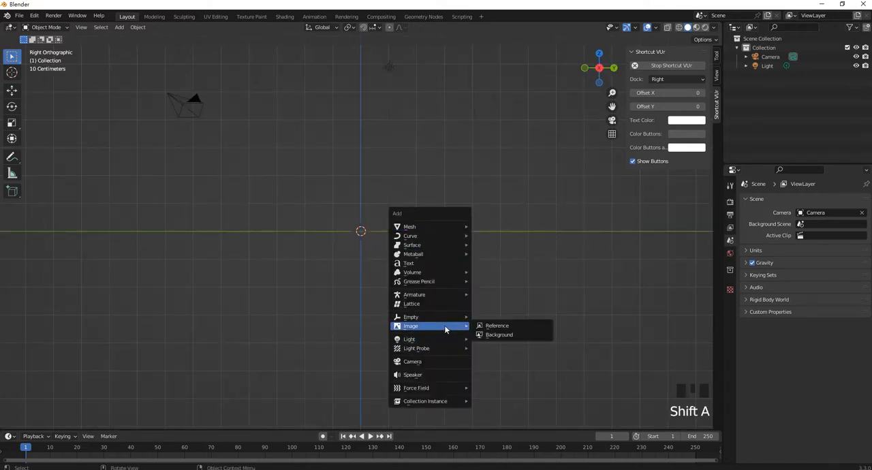
pyautogui.click(522, 326)
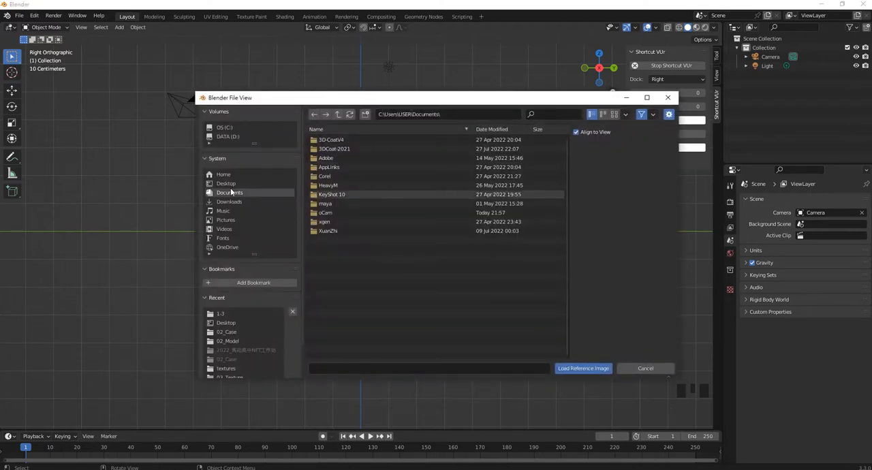
# Load 03_Bird.png from the 1-3 folder inside 01_ProjectLearn's 03_Texture folder as the reference image
pyautogui.click(232, 184)
pyautogui.doubleClick(343, 159)
pyautogui.click(344, 169)
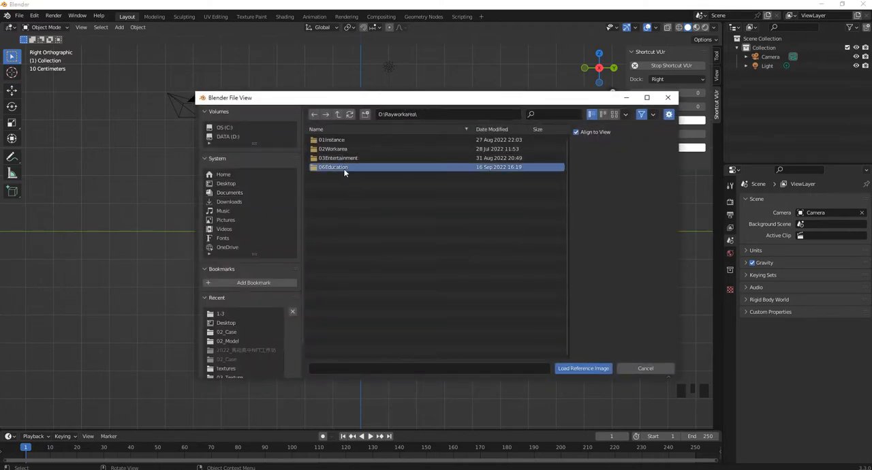
pyautogui.doubleClick(344, 169)
pyautogui.doubleClick(355, 149)
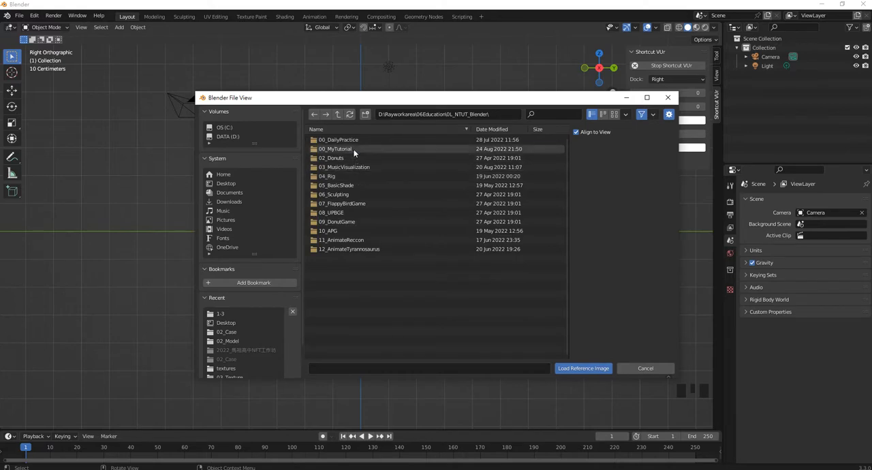
pyautogui.doubleClick(353, 151)
pyautogui.doubleClick(351, 151)
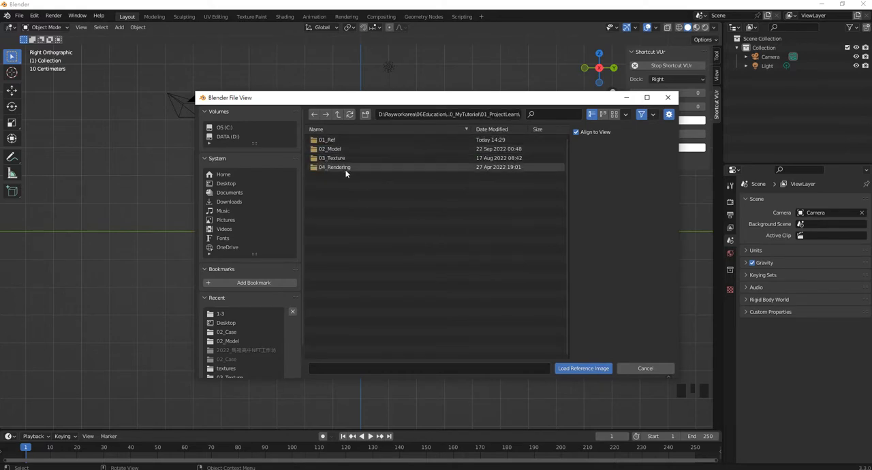
pyautogui.doubleClick(344, 166)
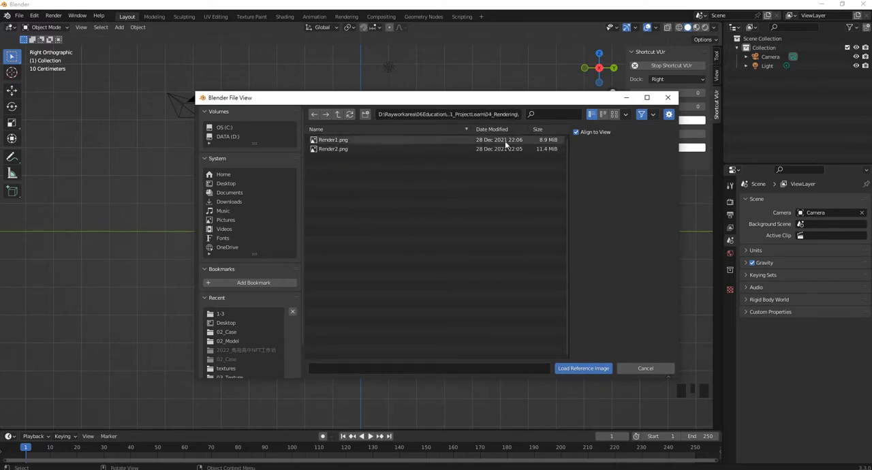
pyautogui.click(337, 114)
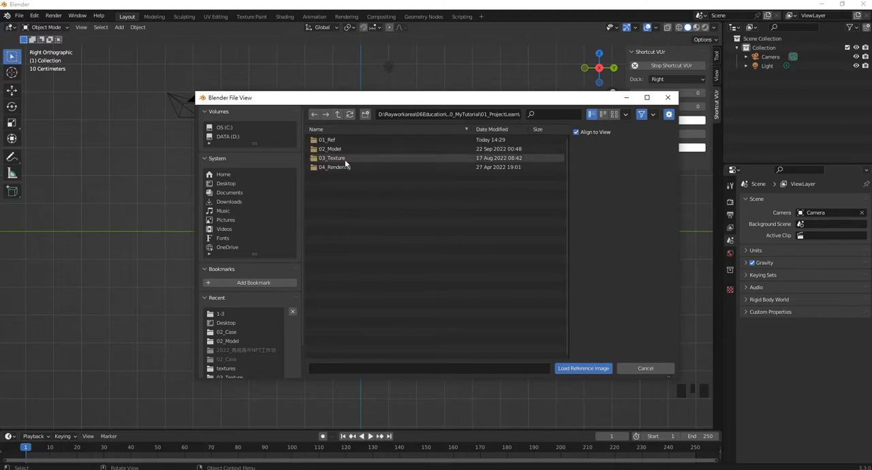
pyautogui.doubleClick(345, 161)
pyautogui.doubleClick(327, 139)
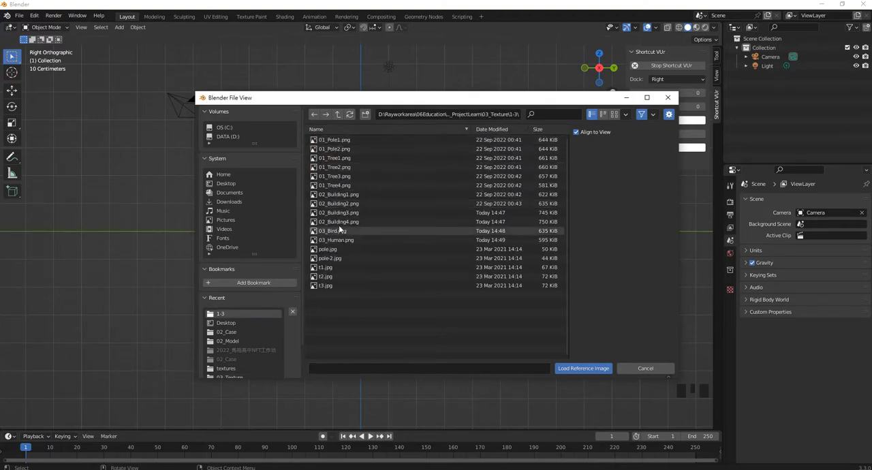
pyautogui.doubleClick(332, 230)
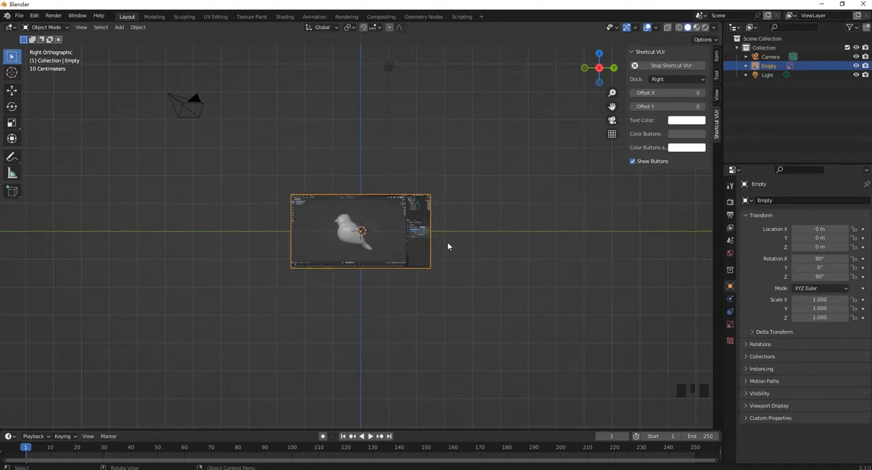
# Scale the bird reference image uniformly by a factor of 3
pyautogui.press('s')
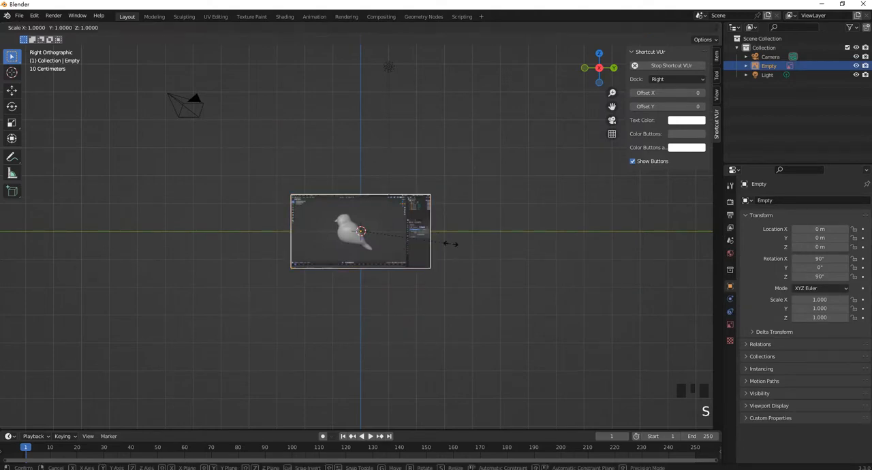
pyautogui.press('3')
pyautogui.press('Return')
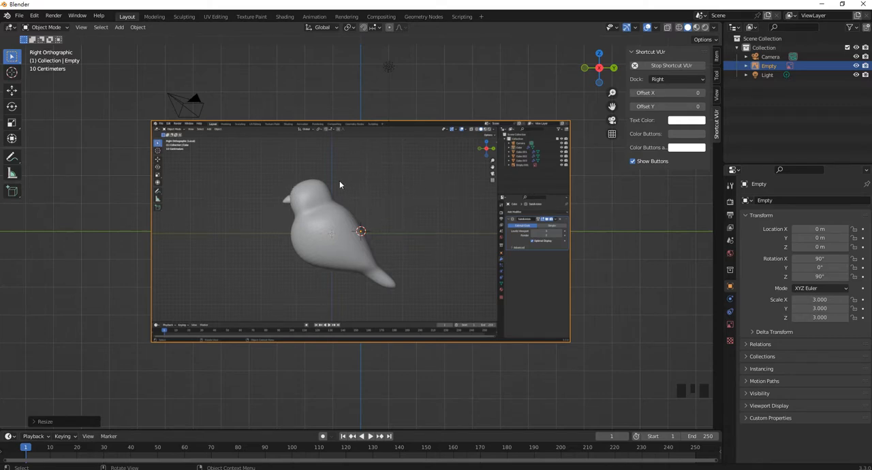
# Enable opacity for the bird reference image, lower it to about 0.465, and deselect the image
pyautogui.click(656, 287)
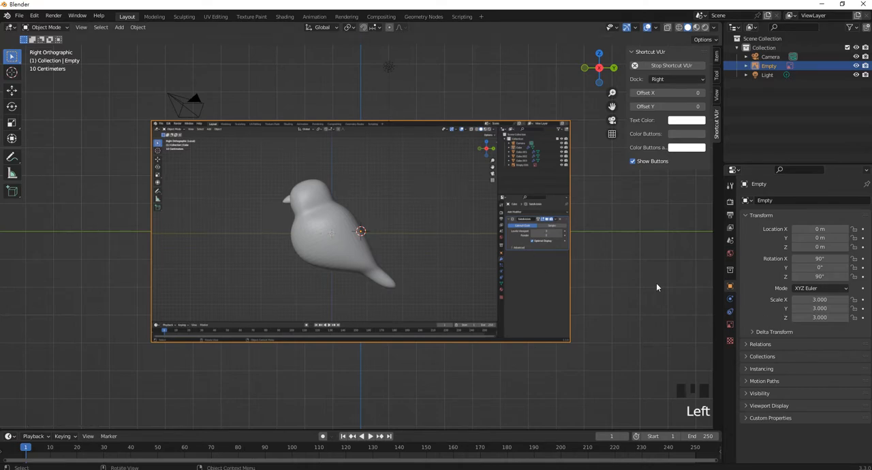
pyautogui.click(730, 325)
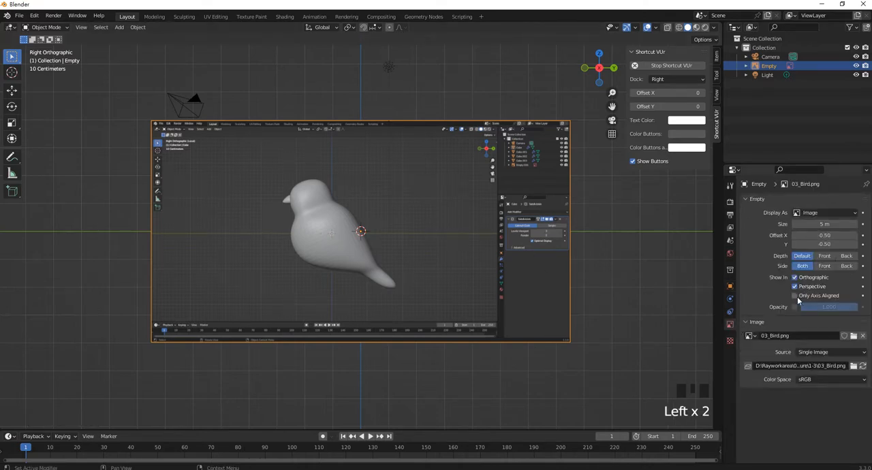
pyautogui.click(794, 307)
pyautogui.moveTo(842, 308); pyautogui.dragTo(830, 308)
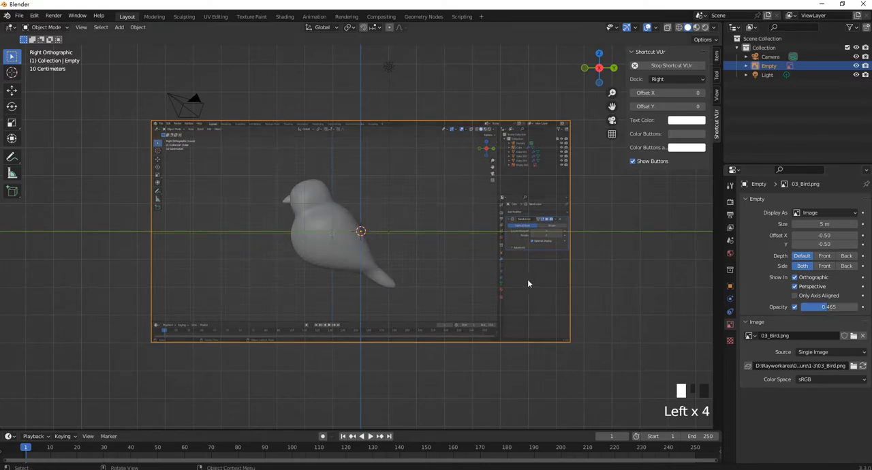
pyautogui.click(594, 267)
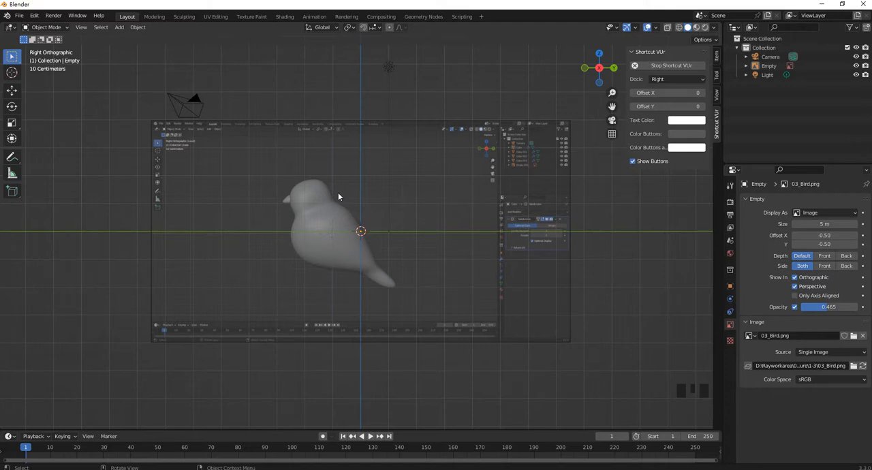
# Add a cube mesh at the world origin
pyautogui.hotkey('shift', 'a')
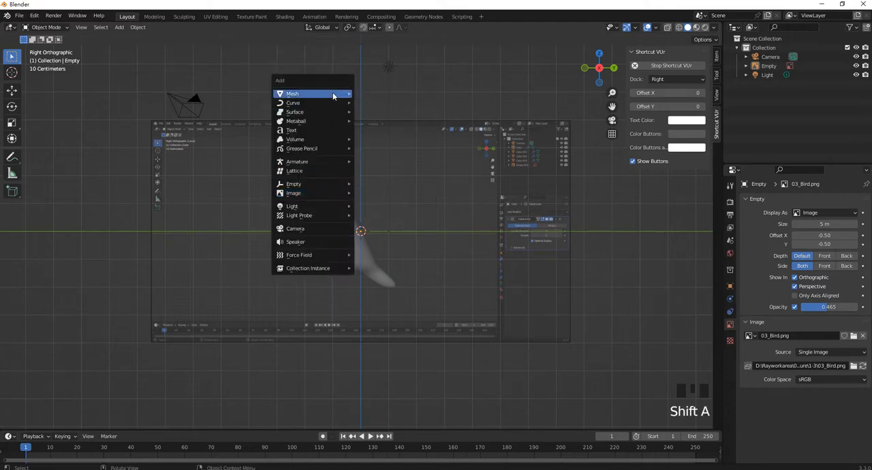
pyautogui.moveTo(334, 93)
pyautogui.click(379, 103)
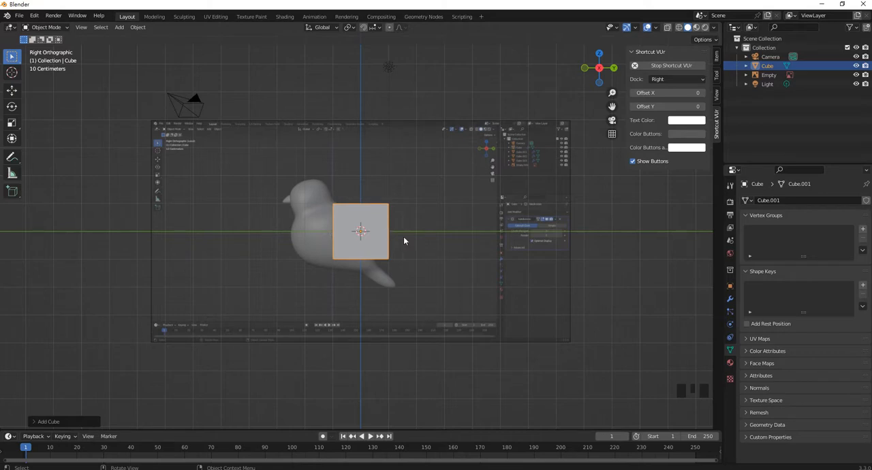
# Add a Subdivision Surface modifier to the cube and set its viewport level to 2
pyautogui.click(731, 300)
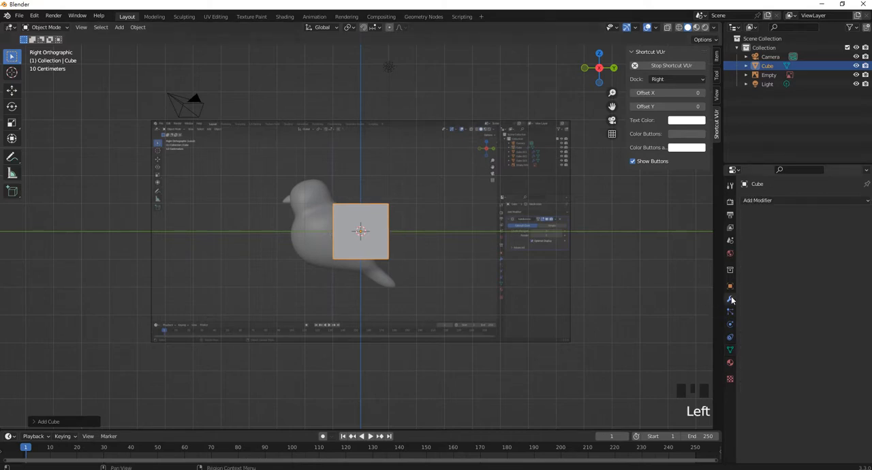
pyautogui.click(809, 200)
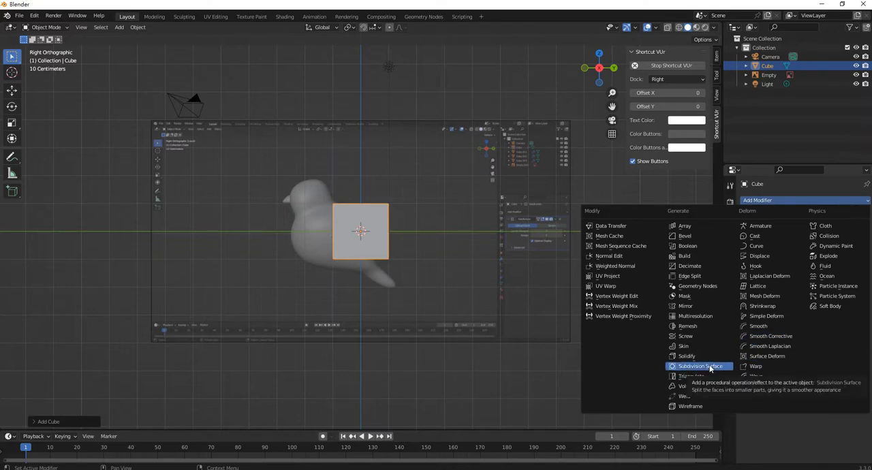
pyautogui.hotkey('ctrl', '1')
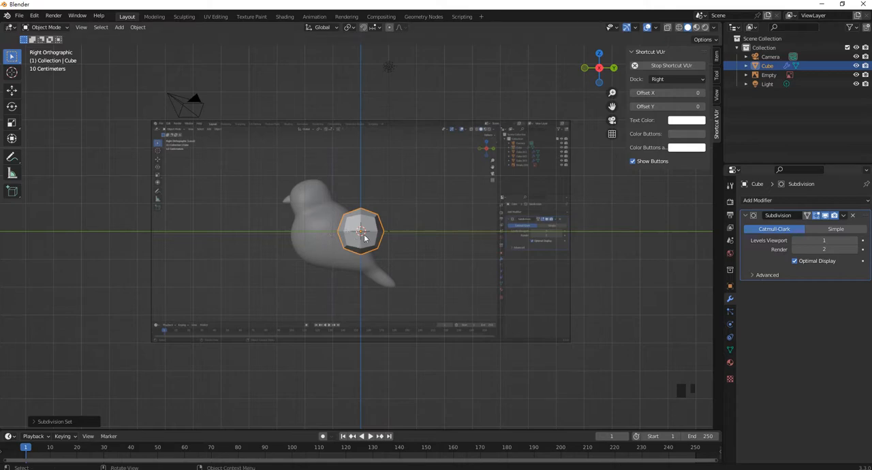
pyautogui.scroll(2, 295, 249)
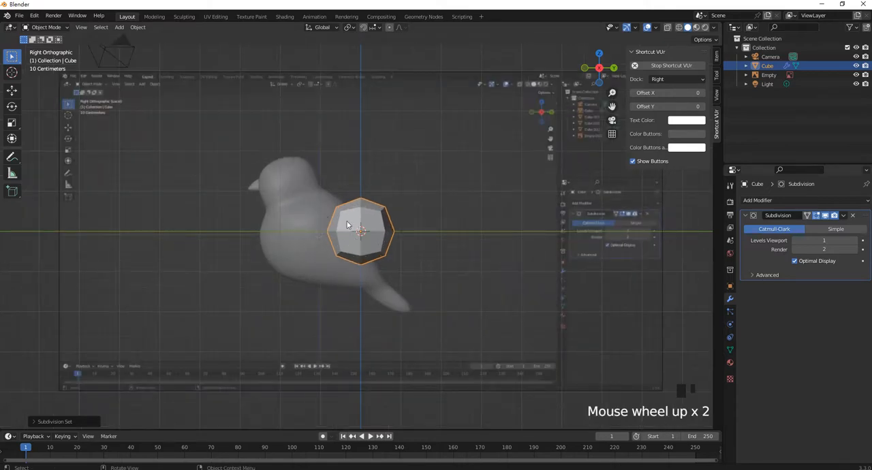
pyautogui.click(825, 242)
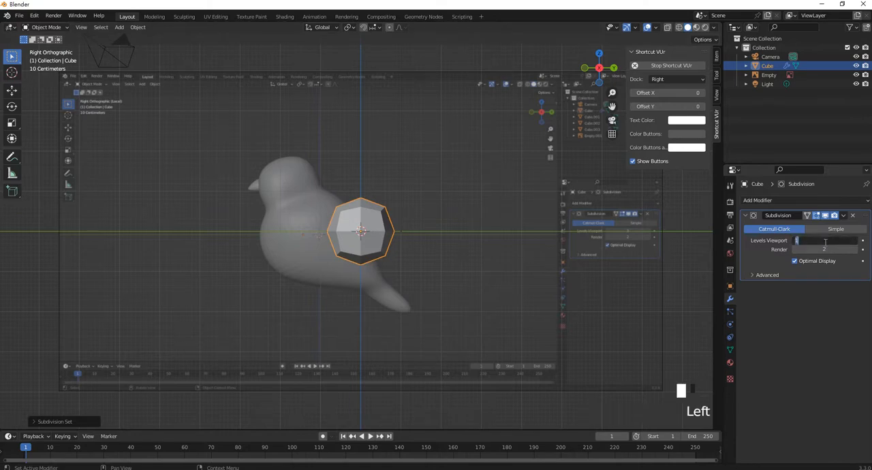
pyautogui.write('2')
pyautogui.press('Return')
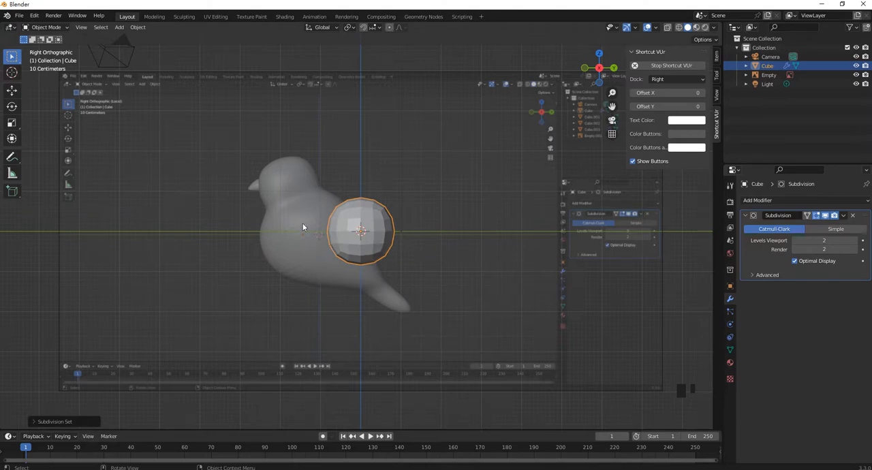
# Enter Edit Mode on the cube and turn on the Subdivision modifier's On Cage display
pyautogui.scroll(6, 334, 228)
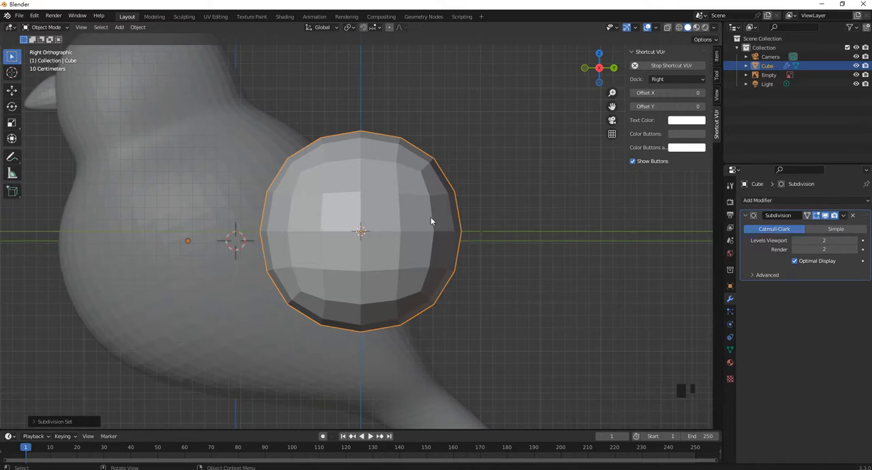
pyautogui.scroll(-4, 430, 221)
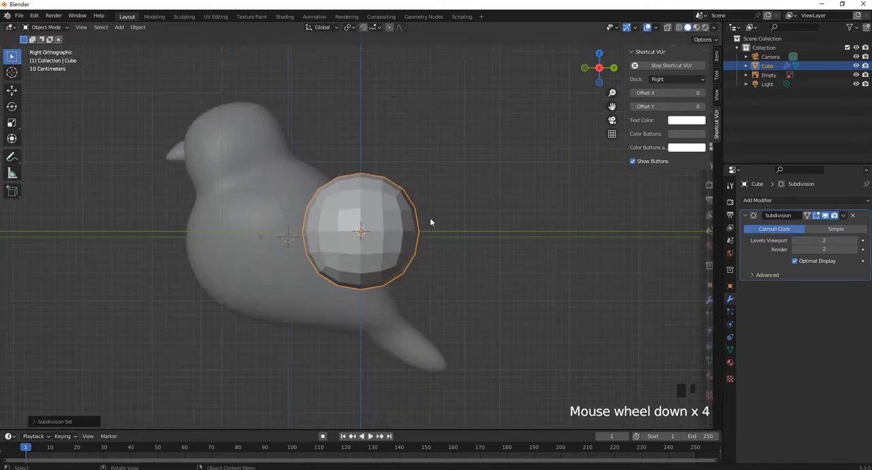
pyautogui.press('Tab')
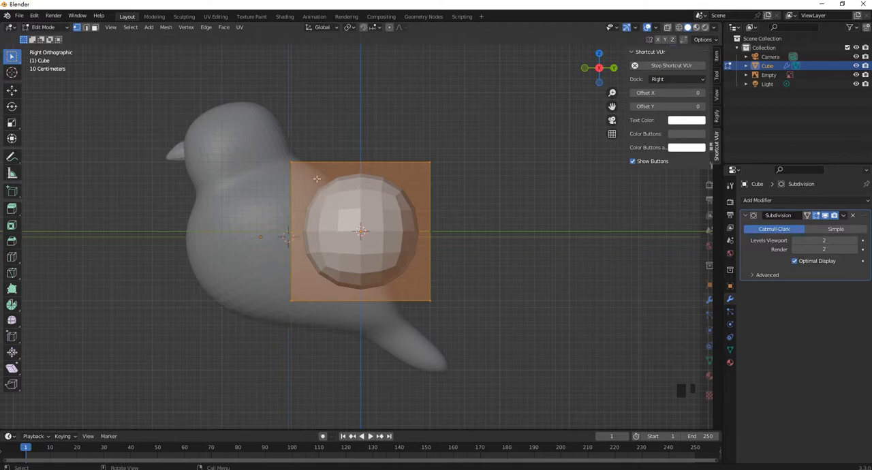
pyautogui.keyDown('shift'); pyautogui.moveTo(324, 197); pyautogui.dragTo(376, 217, button='middle'); pyautogui.keyUp('shift')
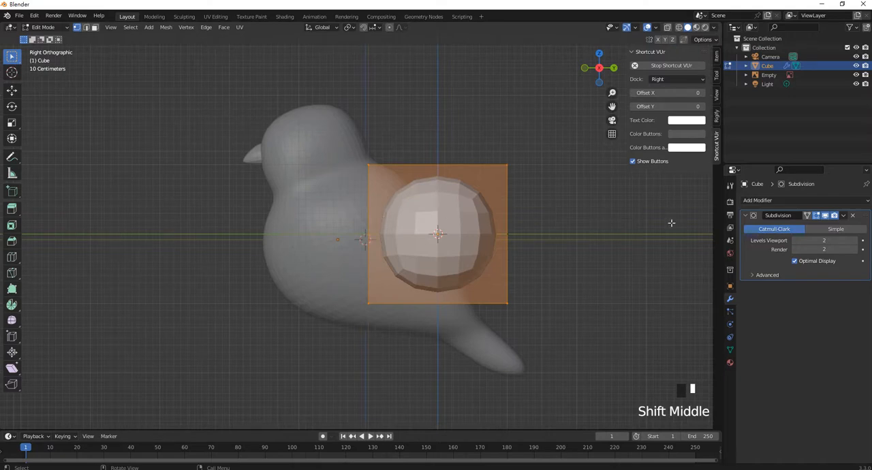
pyautogui.click(806, 216)
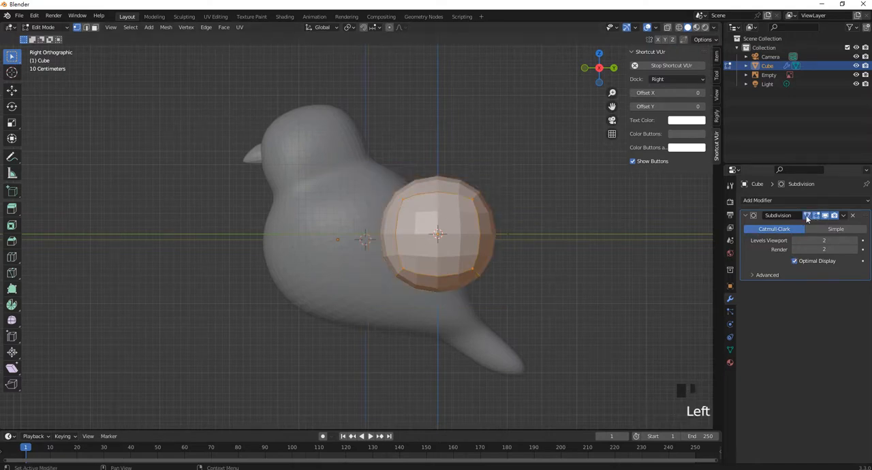
# Inspect the cube against the bird reference and switch the viewport shading to Wireframe
pyautogui.moveTo(369, 219); pyautogui.dragTo(398, 221, button='middle')
pyautogui.click(393, 216)
pyautogui.scroll(1, 412, 207)
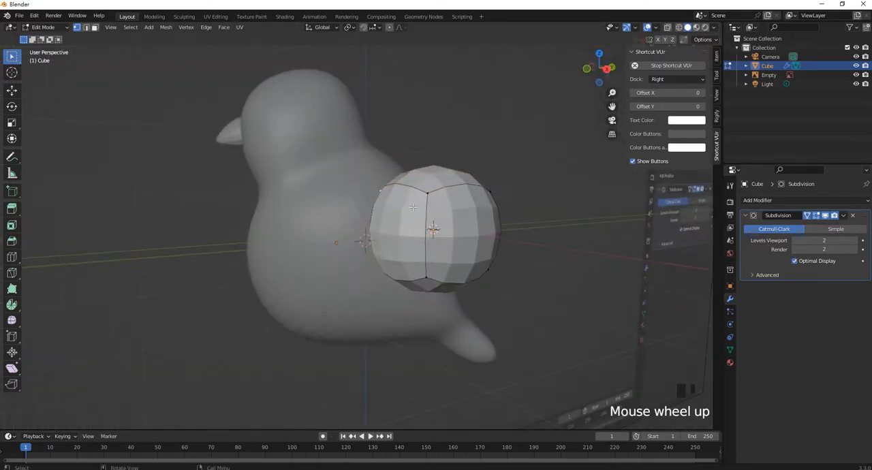
pyautogui.scroll(-3, 487, 202)
pyautogui.moveTo(483, 204); pyautogui.dragTo(407, 225, button='middle')
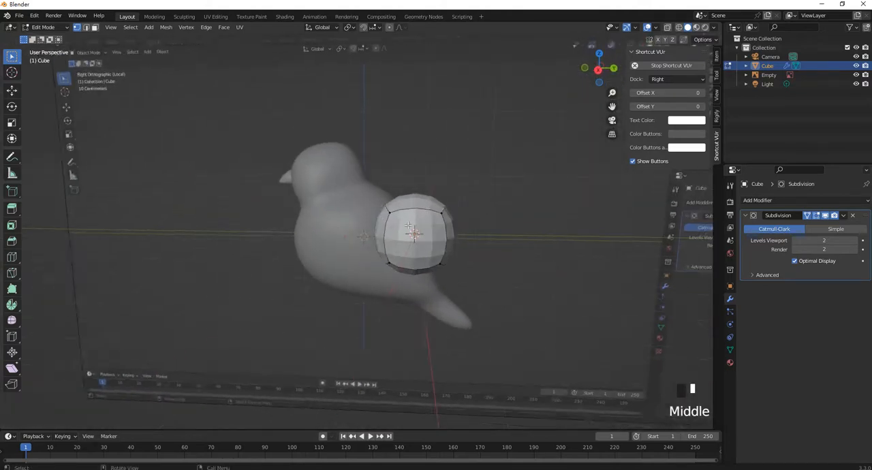
pyautogui.scroll(2, 407, 224)
pyautogui.press('z')
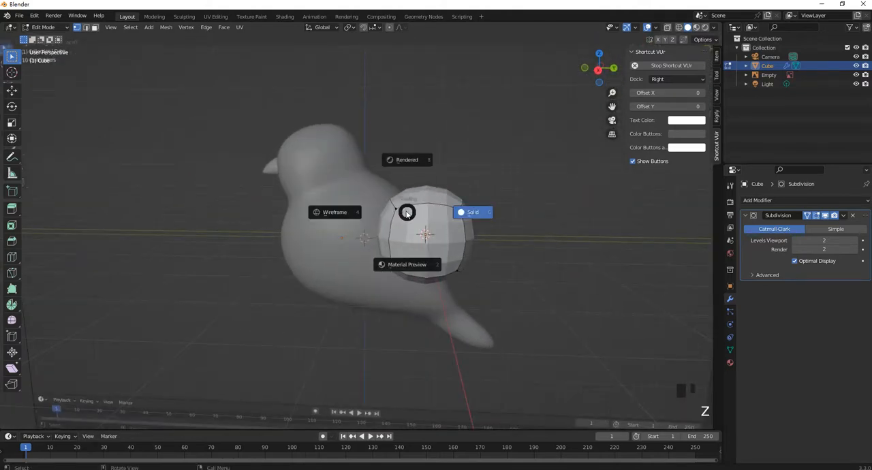
pyautogui.click(335, 217)
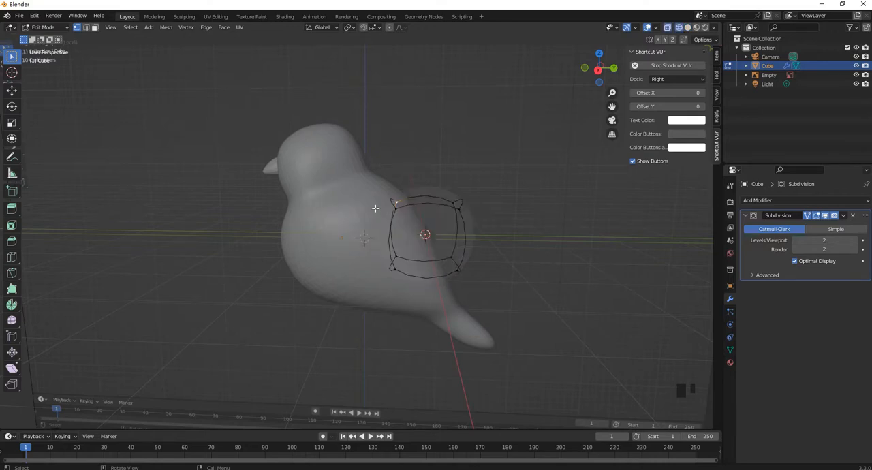
# In right view, select the whole cube mesh, move it onto the bird's body and enlarge it to fill the torso
pyautogui.press('KP_3')
pyautogui.moveTo(383, 190); pyautogui.dragTo(548, 296)
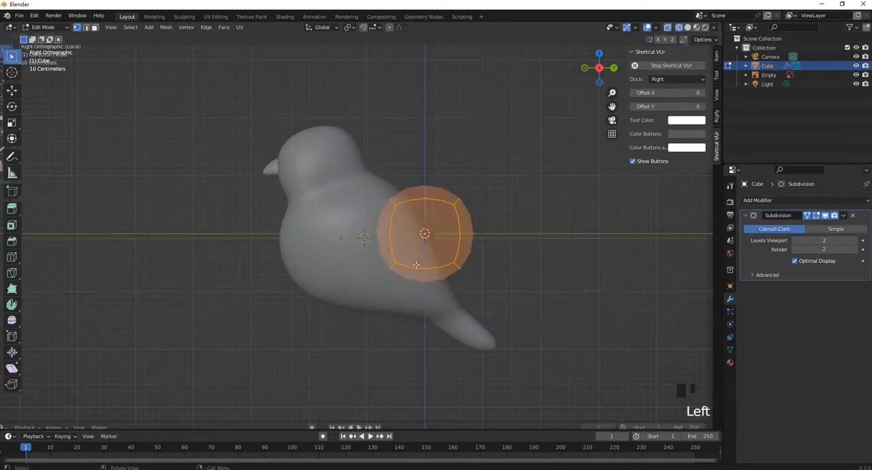
pyautogui.press('g')
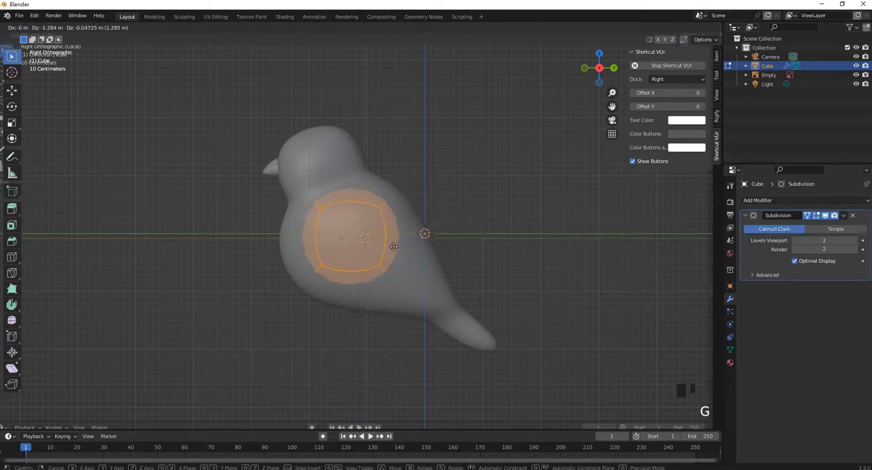
pyautogui.click(399, 240)
pyautogui.press('s')
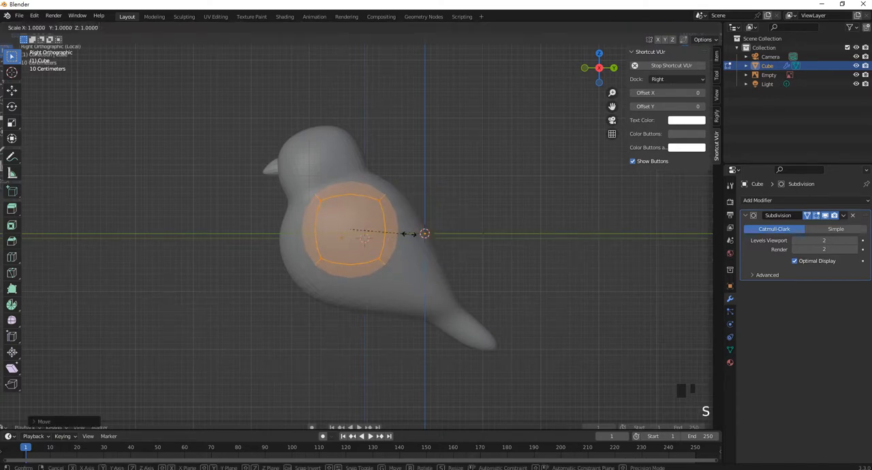
pyautogui.click(418, 236)
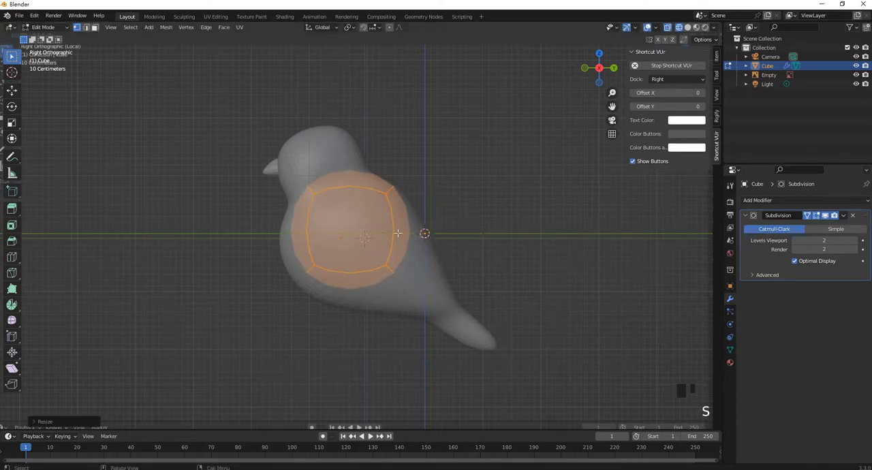
pyautogui.press('g')
pyautogui.click(350, 226)
pyautogui.scroll(1, 318, 206)
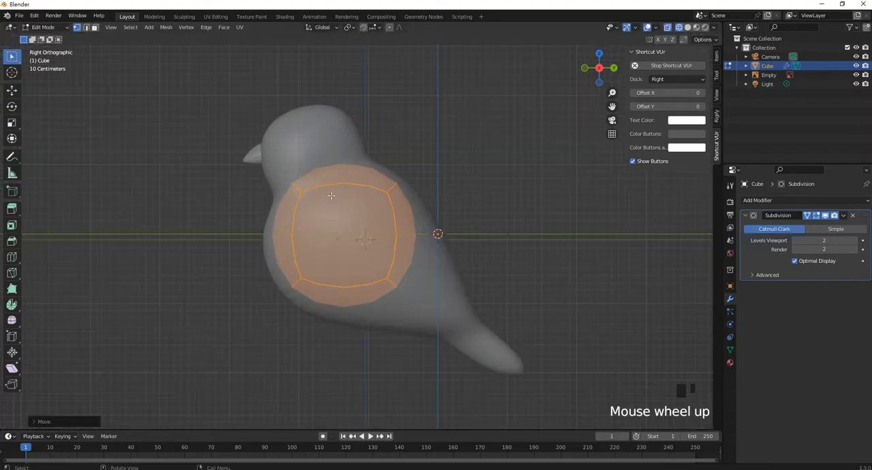
# Rotate the whole mesh about -44 degrees around the X axis so its faces point toward the head and tail
pyautogui.keyDown('shift'); pyautogui.moveTo(331, 195); pyautogui.dragTo(325, 207, button='middle'); pyautogui.keyUp('shift')
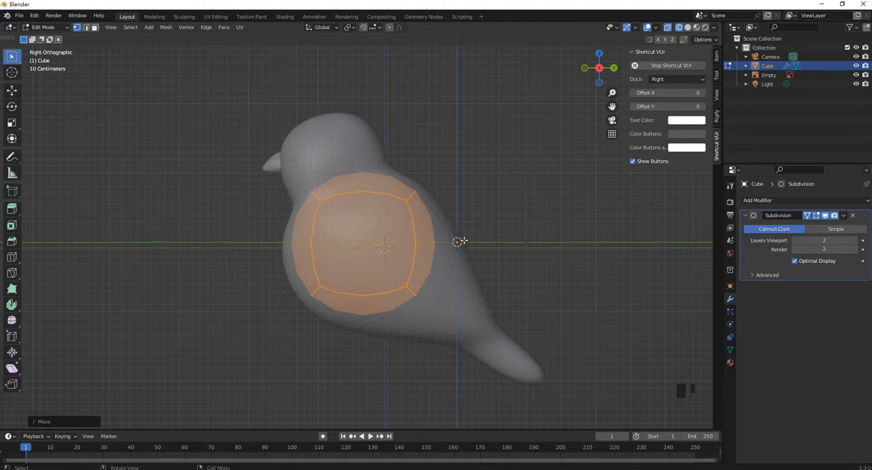
pyautogui.press('r')
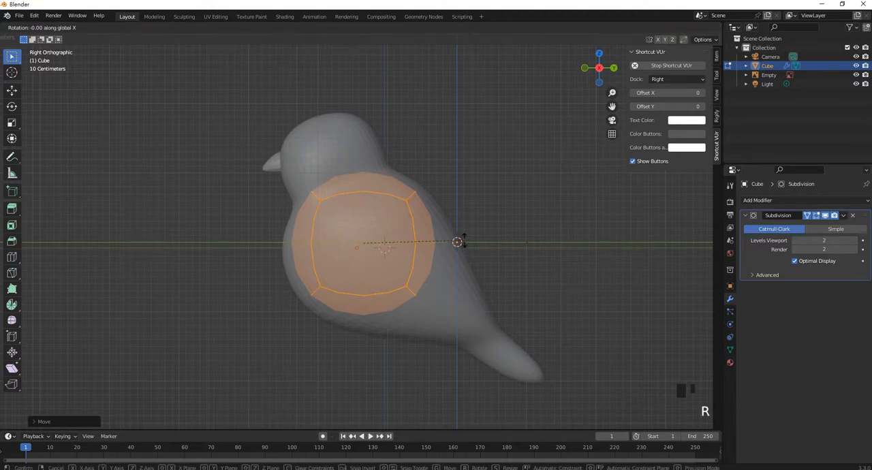
pyautogui.click(443, 313)
# Extrude the upper-front face toward the head, scale it down for the neck, and extrude it again by about 1.2 m
pyautogui.click(95, 28)
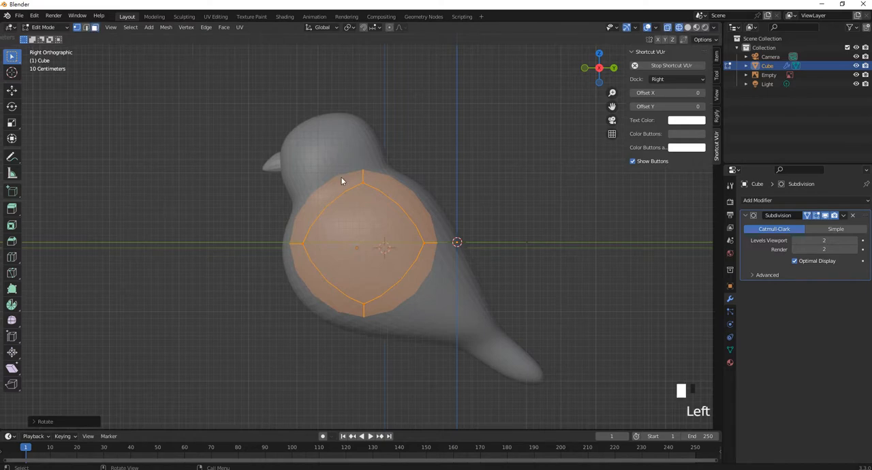
pyautogui.click(343, 182)
pyautogui.click(314, 193)
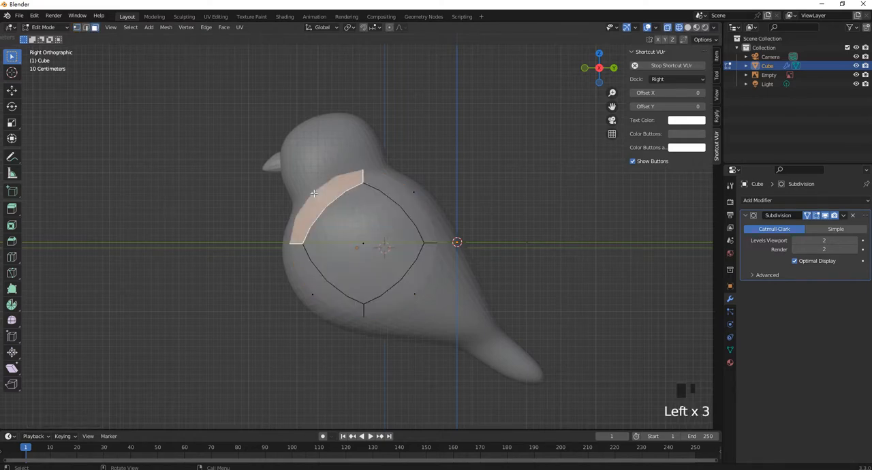
pyautogui.press('e')
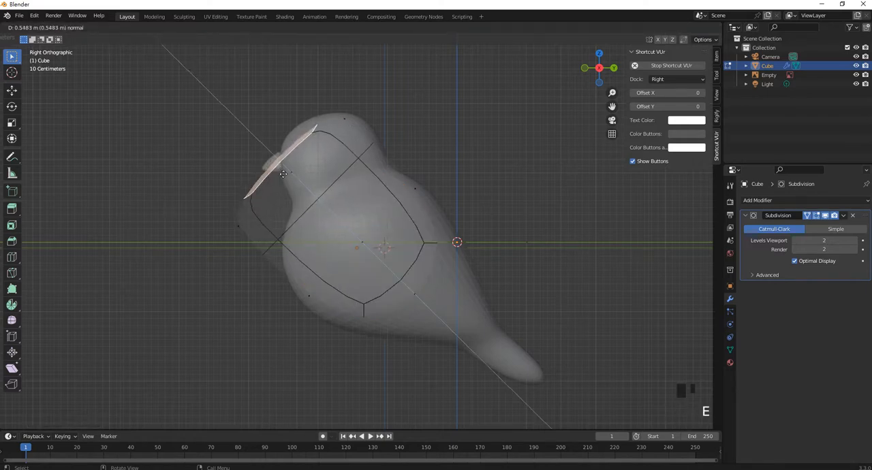
pyautogui.click(312, 197)
pyautogui.press('s')
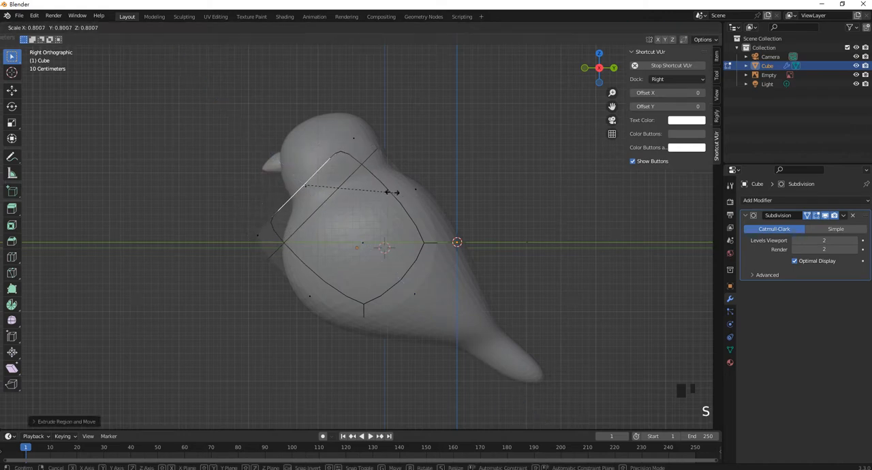
pyautogui.click(323, 189)
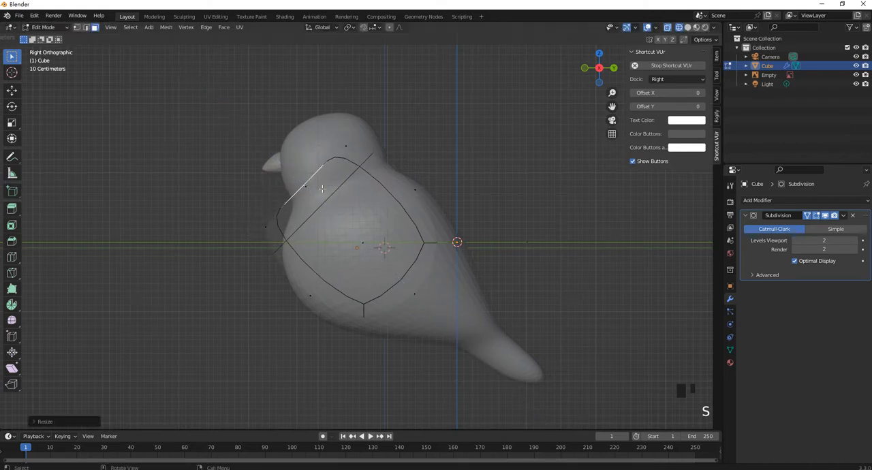
pyautogui.press('e')
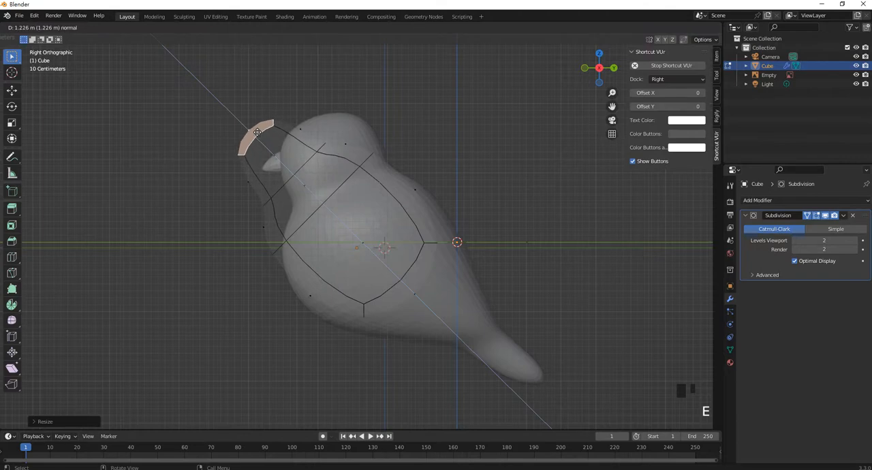
pyautogui.click(261, 136)
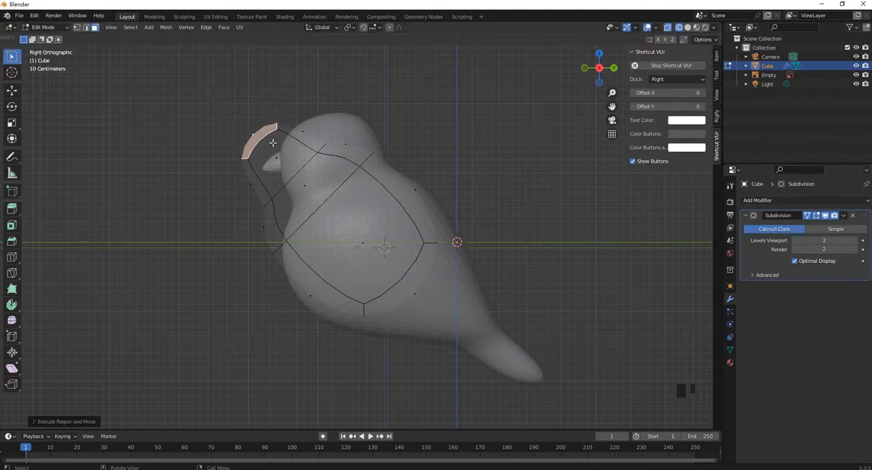
# Extrude the lower-rear face toward the tail, shrink it, and extrude it again down to the tail tip
pyautogui.click(414, 294)
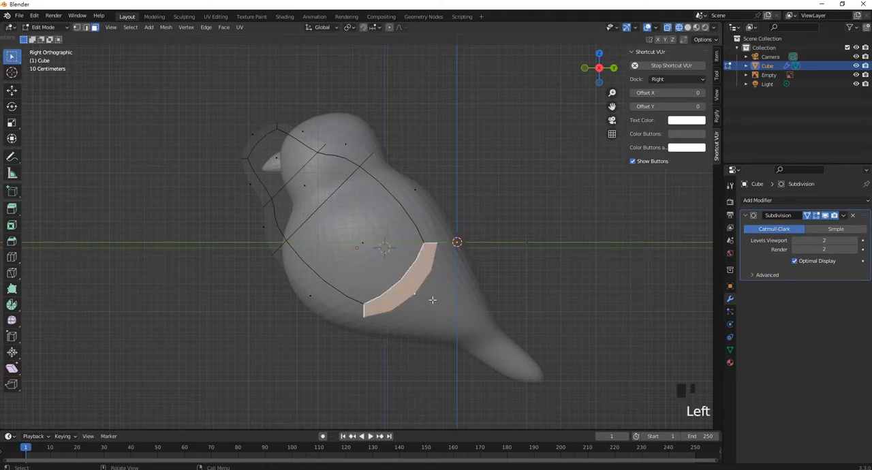
pyautogui.press('e')
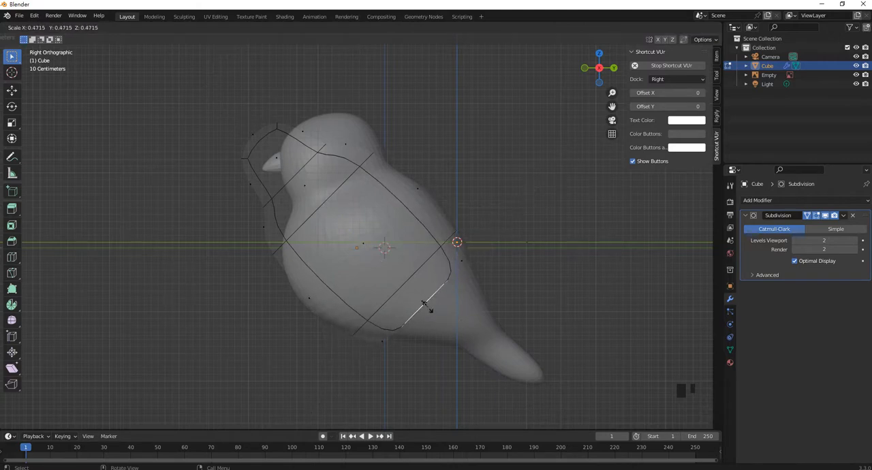
pyautogui.click(434, 308)
pyautogui.press('e')
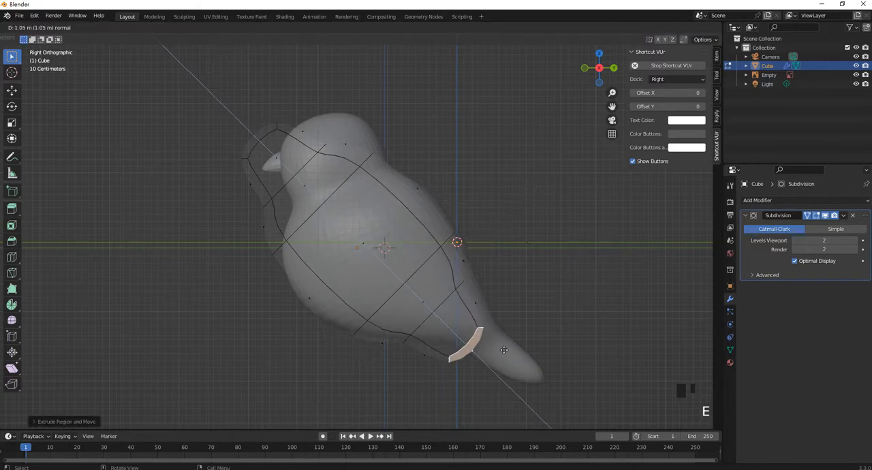
pyautogui.click(563, 379)
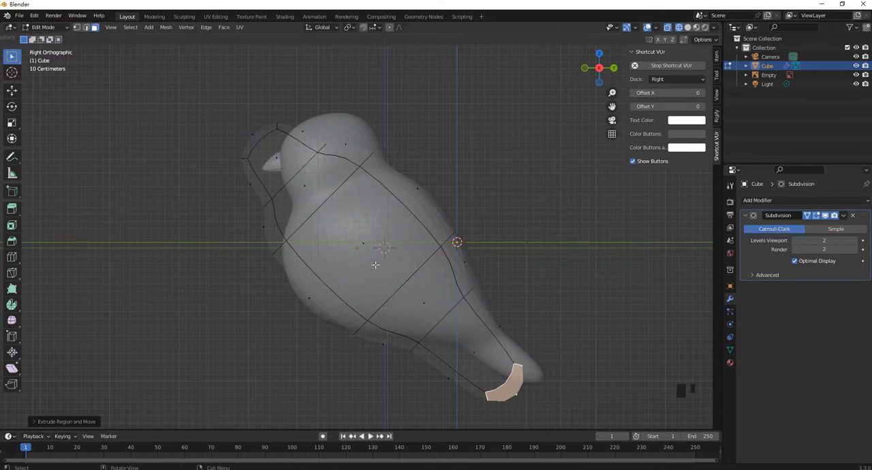
# In vertex selection mode, move the upper vertices of the head extrusion back onto the crown of the bird's head
pyautogui.keyDown('shift'); pyautogui.moveTo(353, 195); pyautogui.dragTo(374, 197, button='middle'); pyautogui.keyUp('shift')
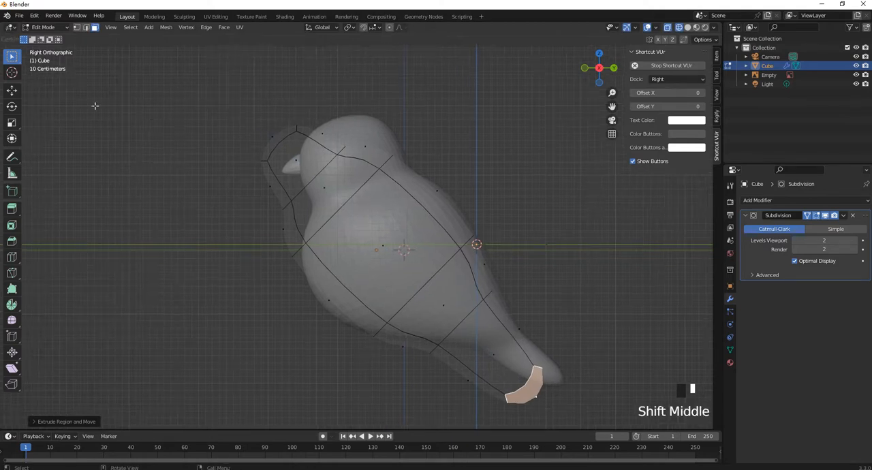
pyautogui.click(78, 28)
pyautogui.moveTo(356, 162); pyautogui.dragTo(282, 105)
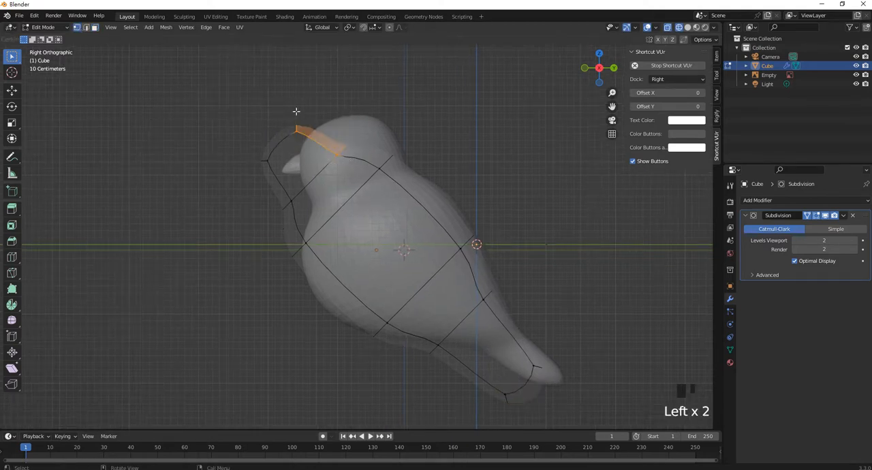
pyautogui.moveTo(312, 139); pyautogui.dragTo(329, 94)
pyautogui.click(11, 90)
pyautogui.click(381, 88)
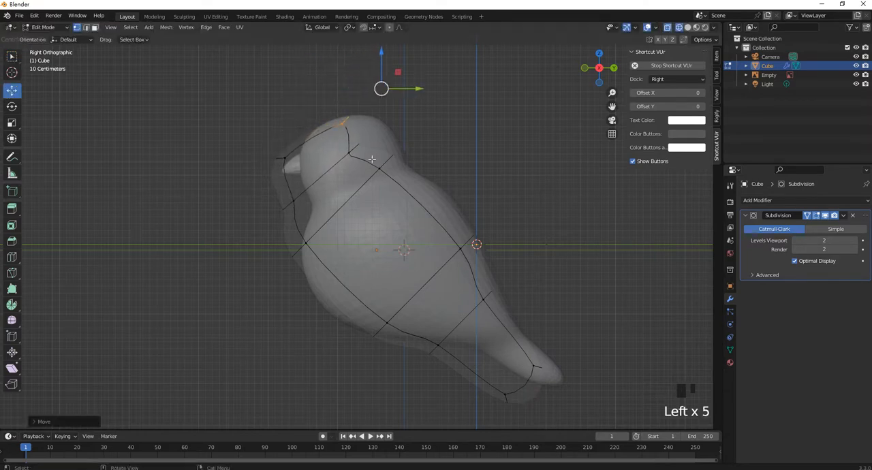
# Move the nape vertices and the front face and throat vertices to follow the reference head outline
pyautogui.moveTo(331, 143); pyautogui.dragTo(352, 162)
pyautogui.moveTo(383, 131); pyautogui.dragTo(401, 156)
pyautogui.moveTo(257, 143); pyautogui.dragTo(322, 215)
pyautogui.moveTo(269, 188); pyautogui.dragTo(293, 171)
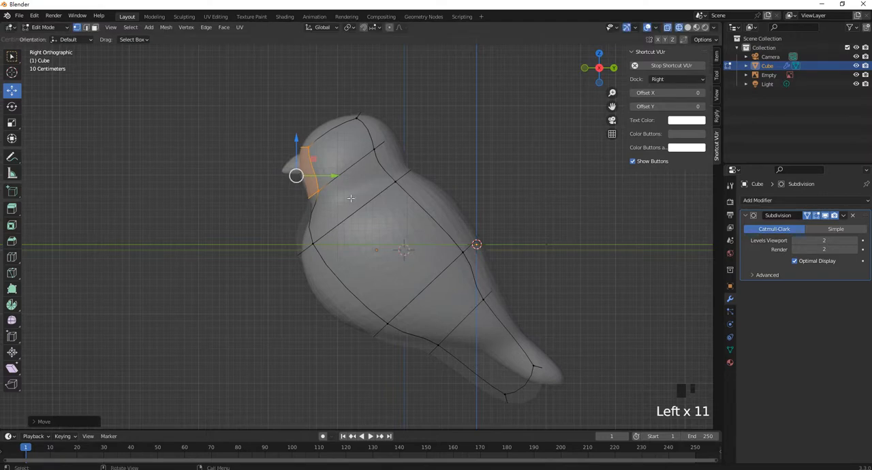
# Move the chest and upper-back vertices to match the reference body outline
pyautogui.scroll(2, 284, 164)
pyautogui.click(289, 249)
pyautogui.moveTo(242, 250); pyautogui.dragTo(253, 280)
pyautogui.moveTo(455, 211); pyautogui.dragTo(417, 143)
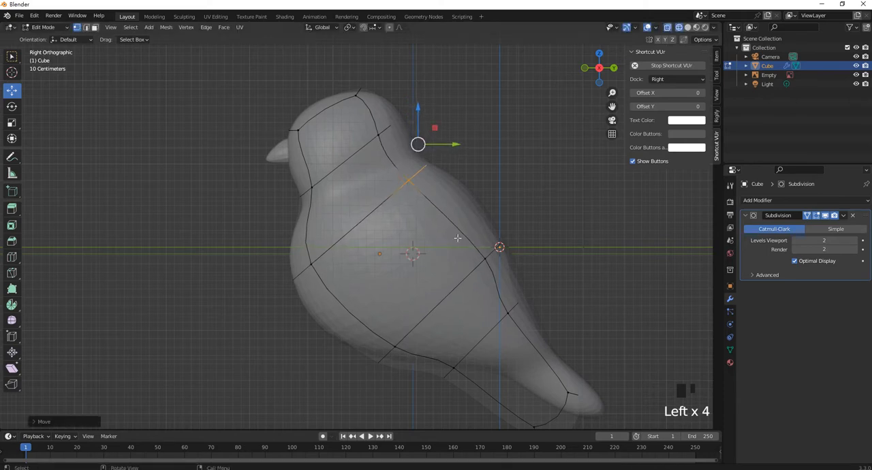
# Move the tail-base and tail-tip vertices so the end of the mesh fits the reference tail
pyautogui.keyDown('shift'); pyautogui.moveTo(416, 143); pyautogui.dragTo(339, 80, button='middle'); pyautogui.keyUp('shift')
pyautogui.moveTo(389, 327); pyautogui.dragTo(420, 284)
pyautogui.moveTo(535, 388); pyautogui.dragTo(446, 301)
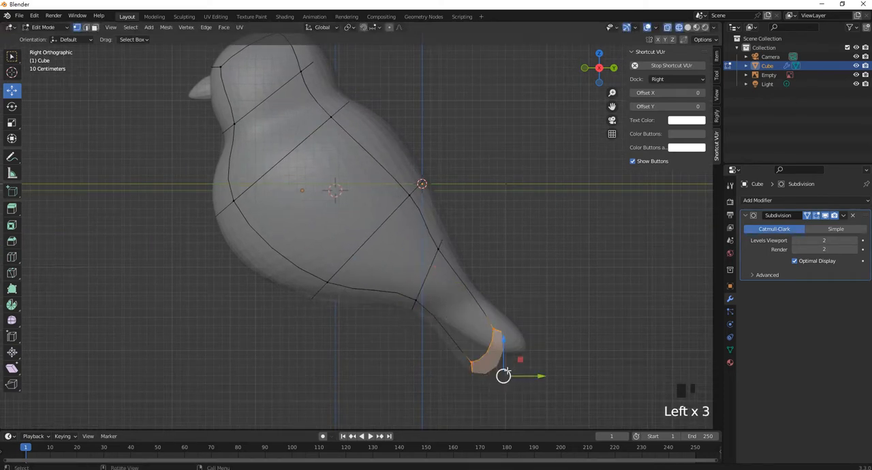
pyautogui.moveTo(503, 376); pyautogui.dragTo(529, 357)
pyautogui.moveTo(500, 282); pyautogui.dragTo(551, 341)
pyautogui.click(494, 357)
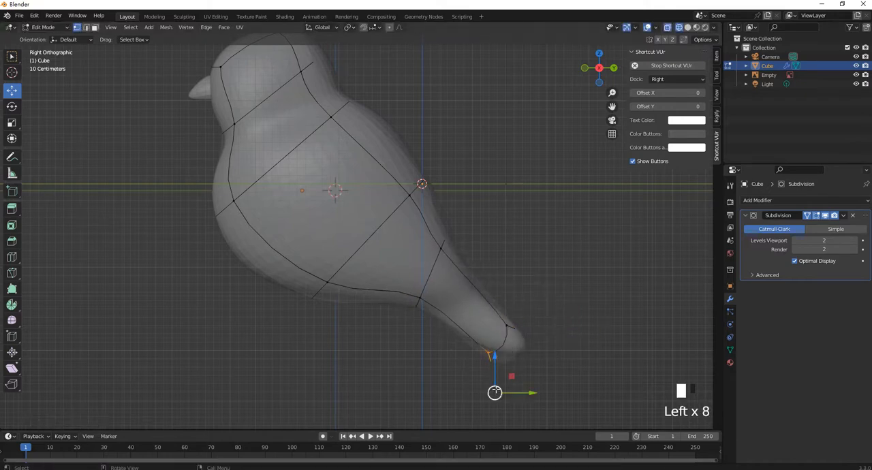
# Refine the upper tail-base vertices and the nape vertices against the reference outline
pyautogui.moveTo(481, 276); pyautogui.dragTo(435, 231)
pyautogui.keyDown('shift'); pyautogui.moveTo(310, 100); pyautogui.dragTo(367, 170, button='middle'); pyautogui.keyUp('shift')
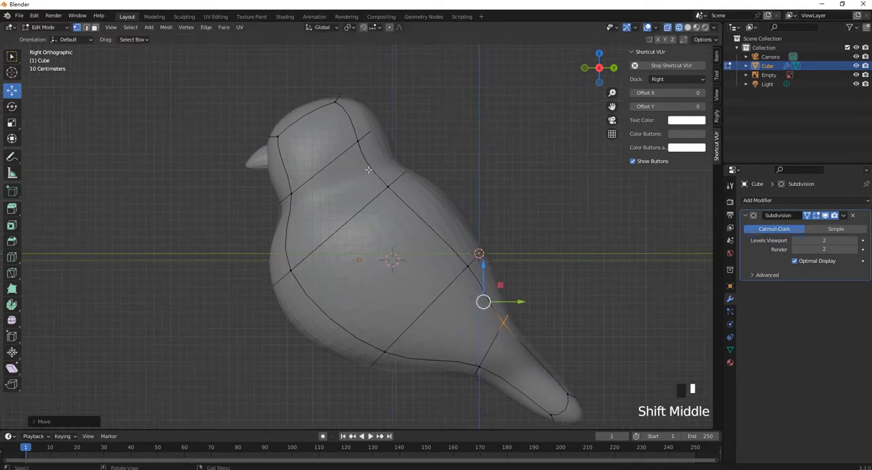
pyautogui.moveTo(407, 156); pyautogui.dragTo(340, 96)
pyautogui.moveTo(373, 136); pyautogui.dragTo(397, 143)
# Select the edge loop around the neck and bevel it about 0.15 m wide with one segment
pyautogui.scroll(2, 350, 154)
pyautogui.keyDown('shift'); pyautogui.moveTo(315, 158); pyautogui.dragTo(294, 197, button='middle'); pyautogui.keyUp('shift')
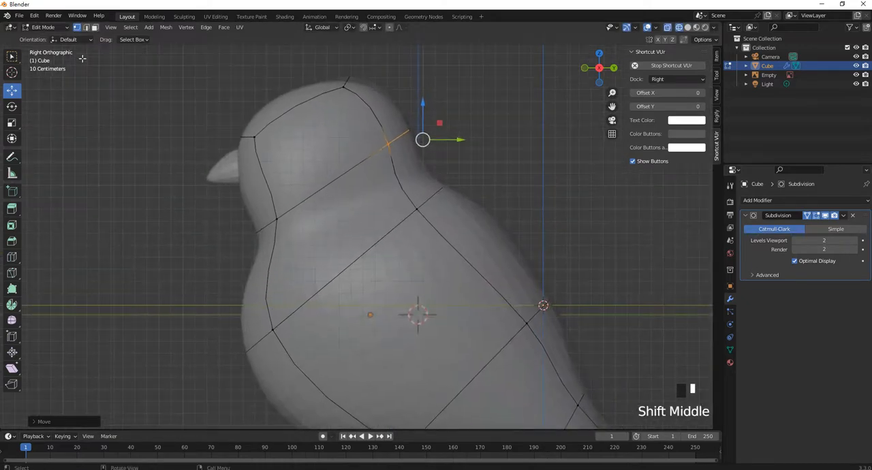
pyautogui.click(85, 27)
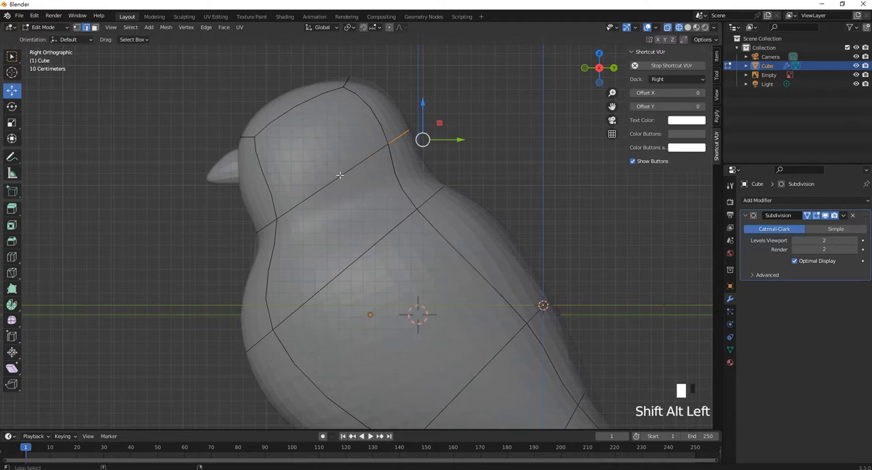
pyautogui.keyDown('alt'); pyautogui.keyDown('shift'); pyautogui.click(339, 176); pyautogui.keyUp('shift'); pyautogui.keyUp('alt')
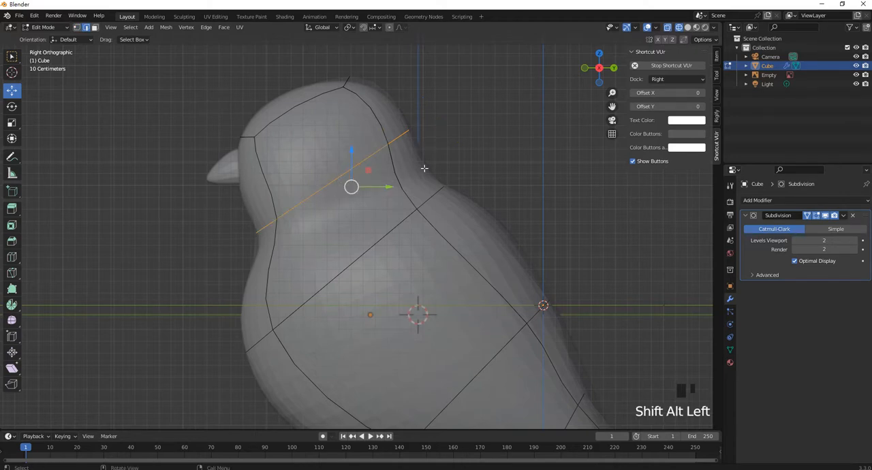
pyautogui.hotkey('ctrl', 'b')
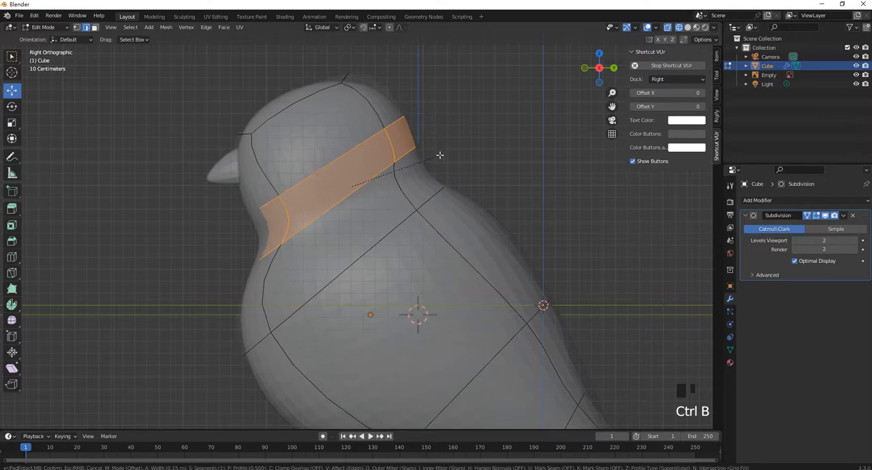
pyautogui.click(435, 159)
# Select the edge loop around the tail base and bevel it with one segment
pyautogui.scroll(-3, 321, 257)
pyautogui.keyDown('shift'); pyautogui.moveTo(388, 251); pyautogui.dragTo(325, 195, button='middle'); pyautogui.keyUp('shift')
pyautogui.scroll(3, 439, 322)
pyautogui.click(461, 315)
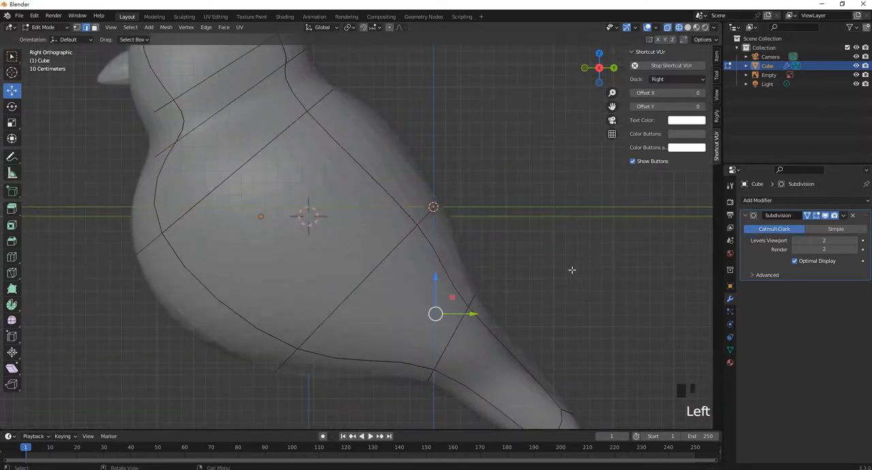
pyautogui.keyDown('alt'); pyautogui.keyDown('shift'); pyautogui.click(452, 333); pyautogui.keyUp('shift'); pyautogui.keyUp('alt')
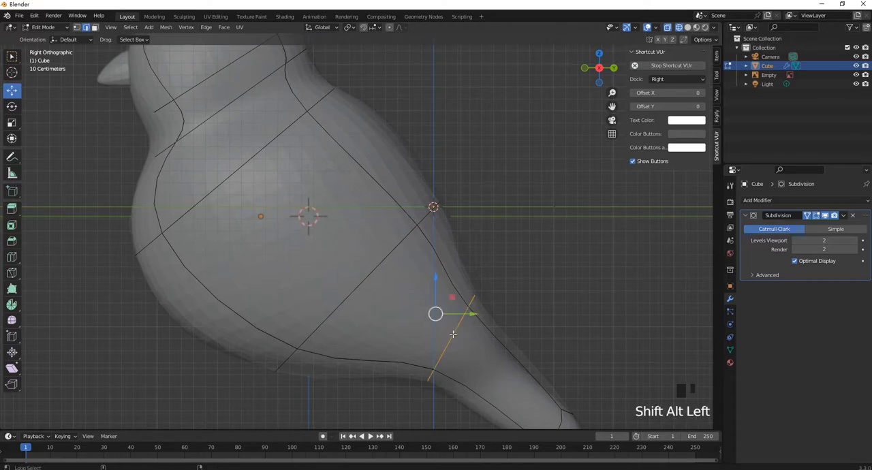
pyautogui.hotkey('ctrl', 'b')
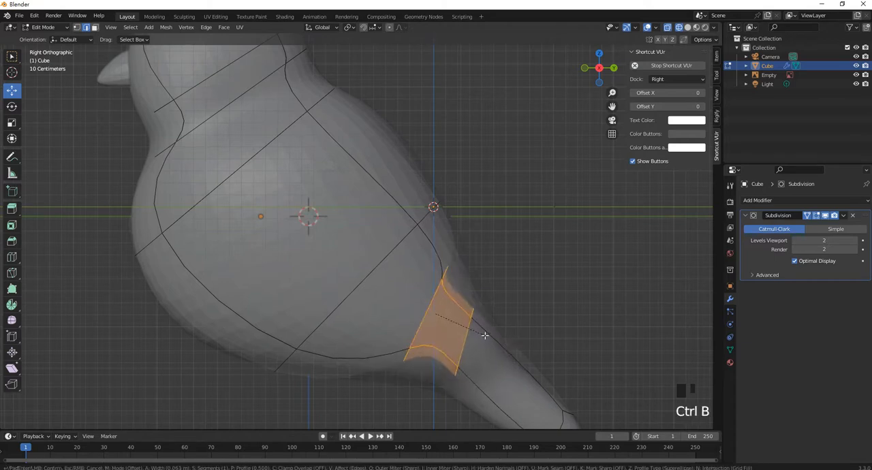
pyautogui.click(502, 305)
pyautogui.scroll(-1, 502, 305)
pyautogui.keyDown('shift'); pyautogui.moveTo(465, 343); pyautogui.dragTo(449, 310, button='middle'); pyautogui.keyUp('shift')
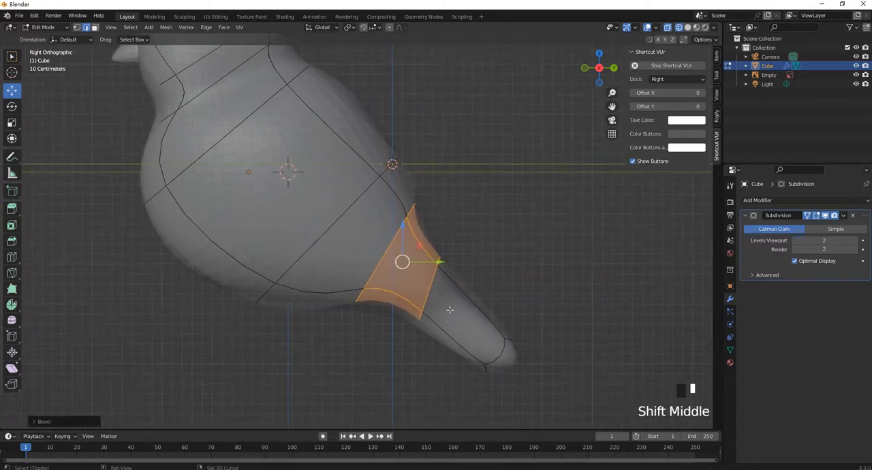
# Reposition the upper and lower vertices of the beveled tail-base loops to follow the reference tail outline
pyautogui.keyDown('shift'); pyautogui.moveTo(420, 274); pyautogui.dragTo(431, 289, button='middle'); pyautogui.keyUp('shift')
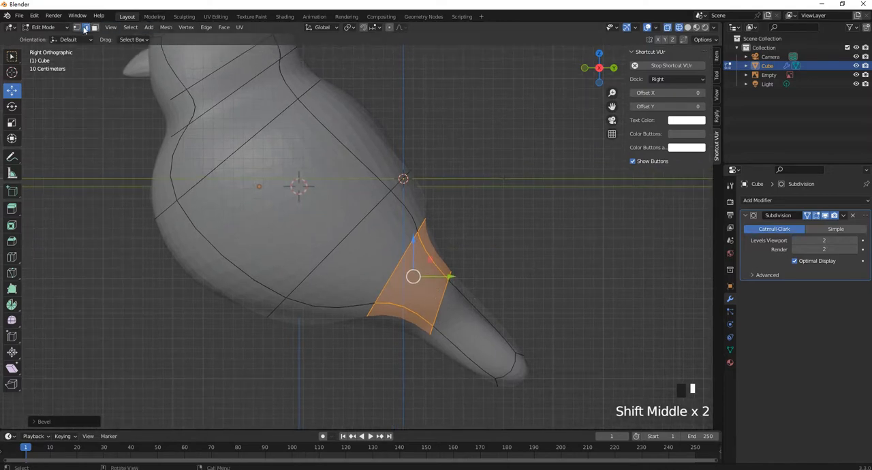
pyautogui.click(77, 27)
pyautogui.moveTo(476, 338); pyautogui.dragTo(411, 253)
pyautogui.moveTo(428, 293); pyautogui.dragTo(446, 318)
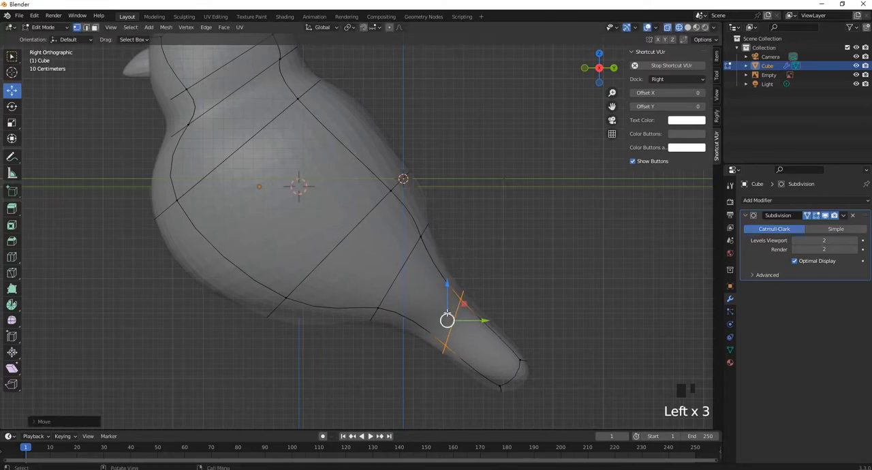
pyautogui.moveTo(458, 266); pyautogui.dragTo(438, 229)
pyautogui.moveTo(359, 283); pyautogui.dragTo(403, 335)
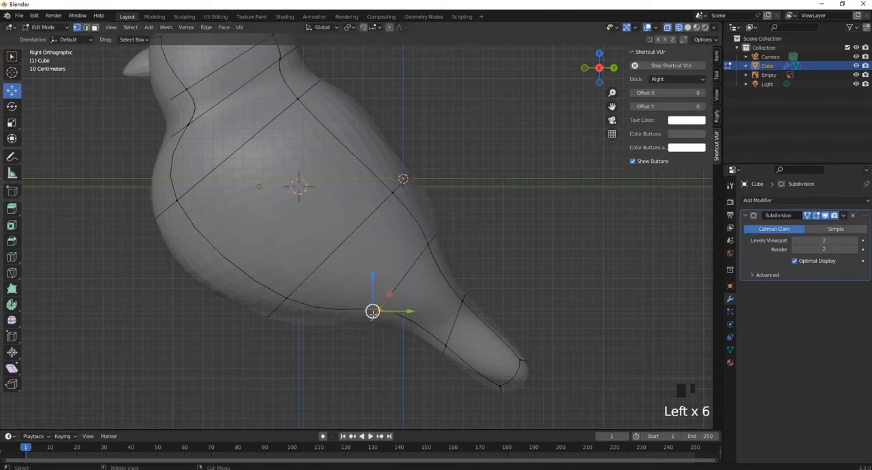
pyautogui.moveTo(373, 311); pyautogui.dragTo(288, 297)
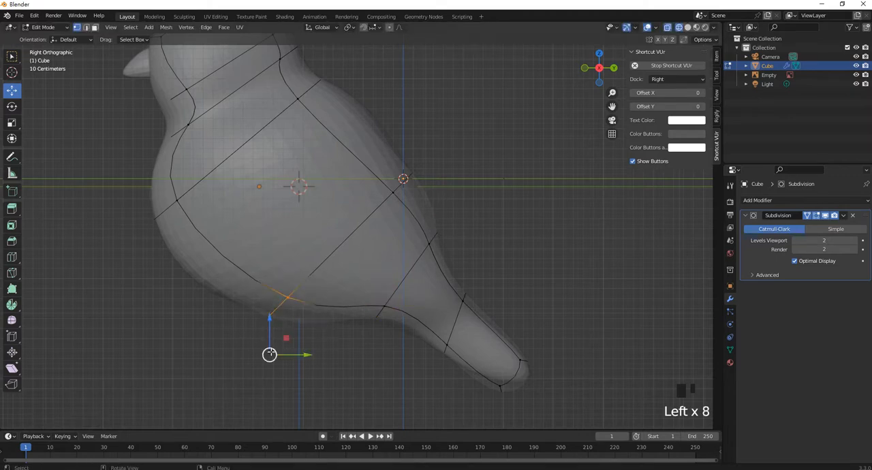
# Move the belly and chest vertices to fit the lower outline of the reference body
pyautogui.moveTo(272, 352); pyautogui.dragTo(266, 332)
pyautogui.moveTo(154, 192); pyautogui.dragTo(179, 227)
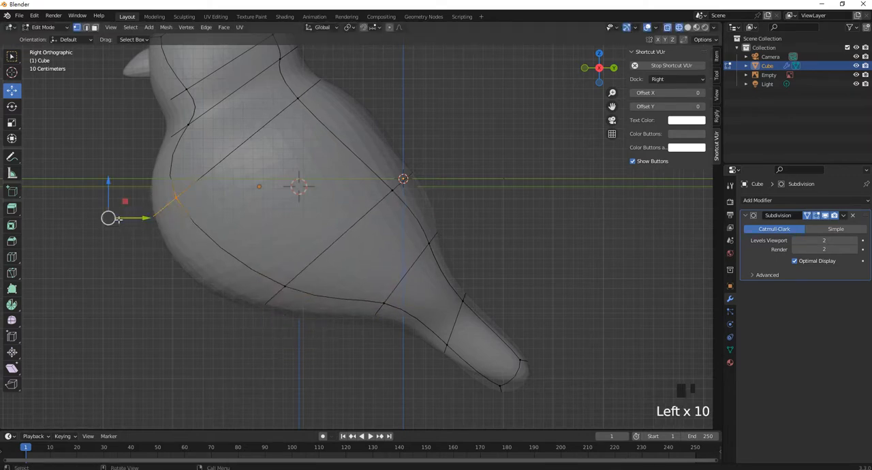
pyautogui.moveTo(117, 219); pyautogui.dragTo(115, 240)
# Move the throat vertices of the beveled neck loops to match the reference front neck outline
pyautogui.keyDown('shift'); pyautogui.moveTo(190, 124); pyautogui.dragTo(257, 225, button='middle'); pyautogui.keyUp('shift')
pyautogui.moveTo(247, 220); pyautogui.dragTo(279, 252)
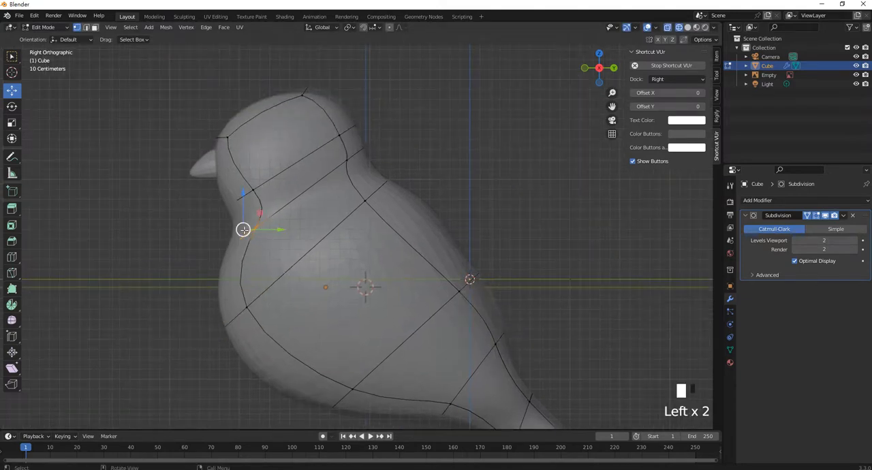
pyautogui.moveTo(243, 230); pyautogui.dragTo(236, 232)
pyautogui.moveTo(282, 205); pyautogui.dragTo(233, 226)
# Move the vertices above the beak and at the crown to match the reference head outline
pyautogui.moveTo(199, 130); pyautogui.dragTo(236, 157)
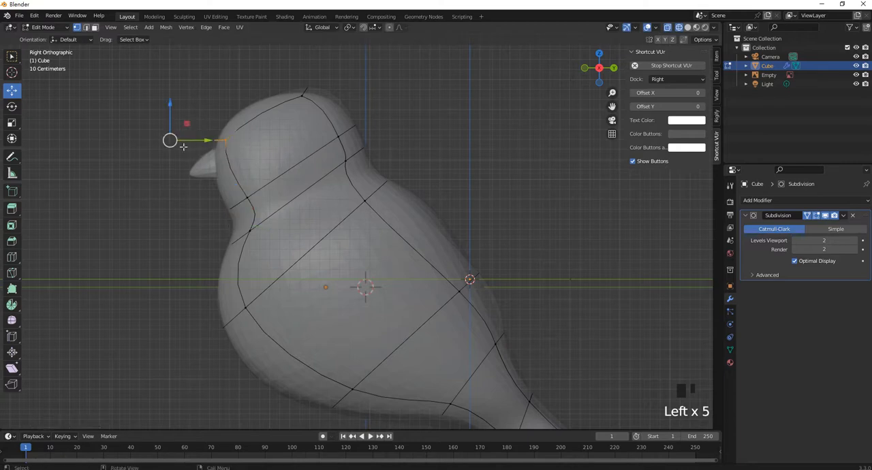
pyautogui.moveTo(183, 147)
pyautogui.mouseDown()
pyautogui.moveTo(203, 146)
pyautogui.moveTo(192, 145)
pyautogui.mouseUp()
pyautogui.moveTo(355, 111); pyautogui.dragTo(288, 73)
pyautogui.moveTo(333, 55); pyautogui.dragTo(317, 67)
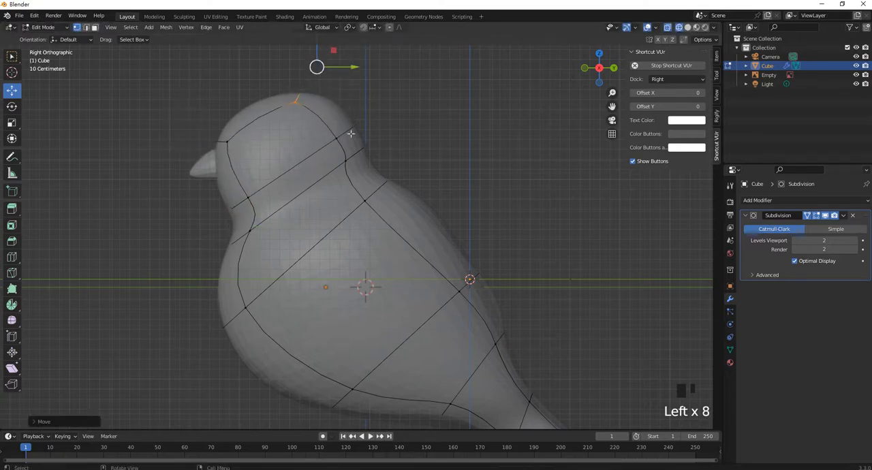
# Move the nape vertices of both neck loops to fit the back of the reference neck
pyautogui.scroll(3, 350, 133)
pyautogui.keyDown('shift'); pyautogui.moveTo(397, 133); pyautogui.dragTo(405, 170, button='middle'); pyautogui.keyUp('shift')
pyautogui.click(339, 135)
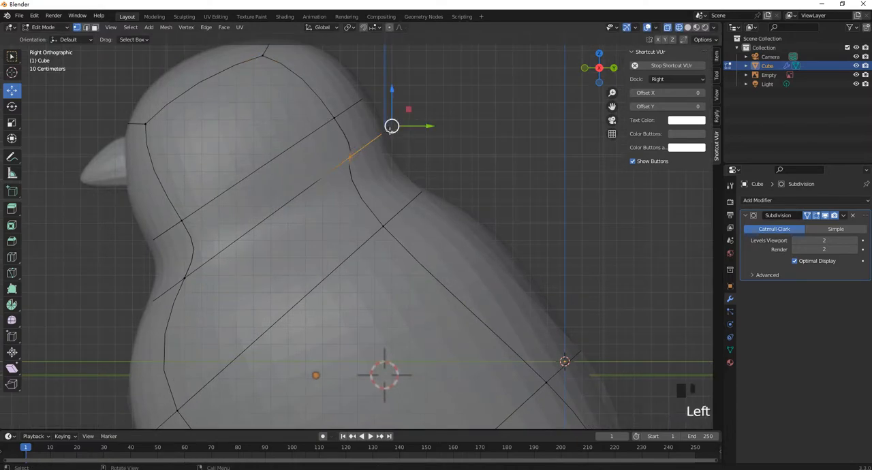
pyautogui.moveTo(390, 131); pyautogui.dragTo(321, 93)
pyautogui.moveTo(384, 109); pyautogui.dragTo(386, 102)
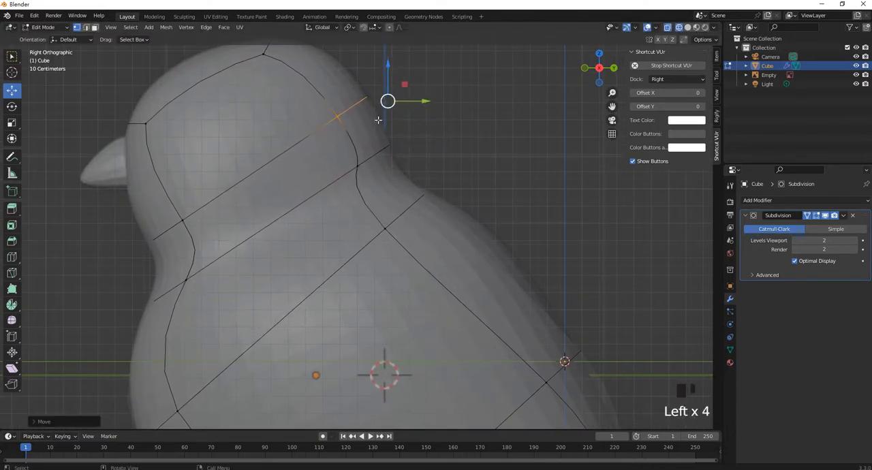
# Select all head vertices and scale them up slightly in the front view
pyautogui.scroll(-6, 378, 120)
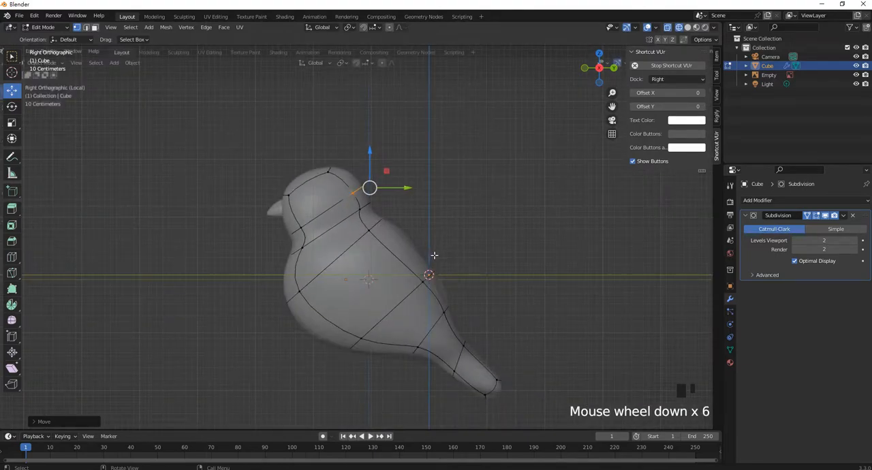
pyautogui.press('KP_1')
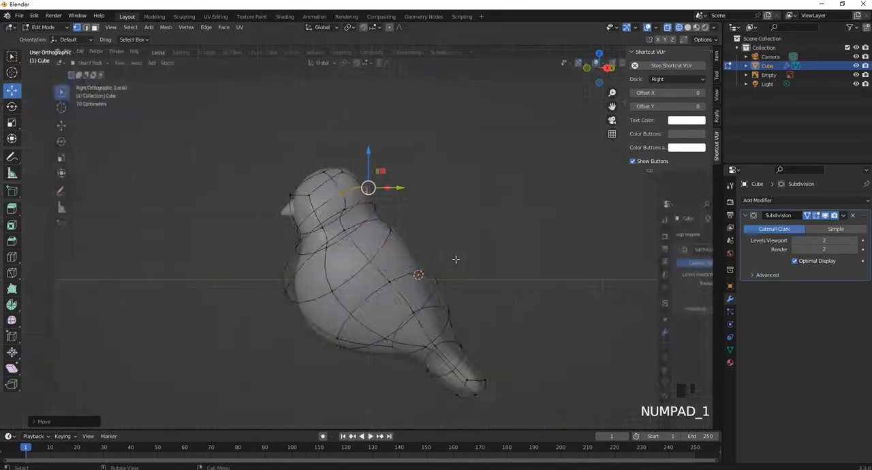
pyautogui.scroll(1, 443, 258)
pyautogui.keyDown('shift'); pyautogui.moveTo(441, 262); pyautogui.dragTo(438, 233, button='middle'); pyautogui.keyUp('shift')
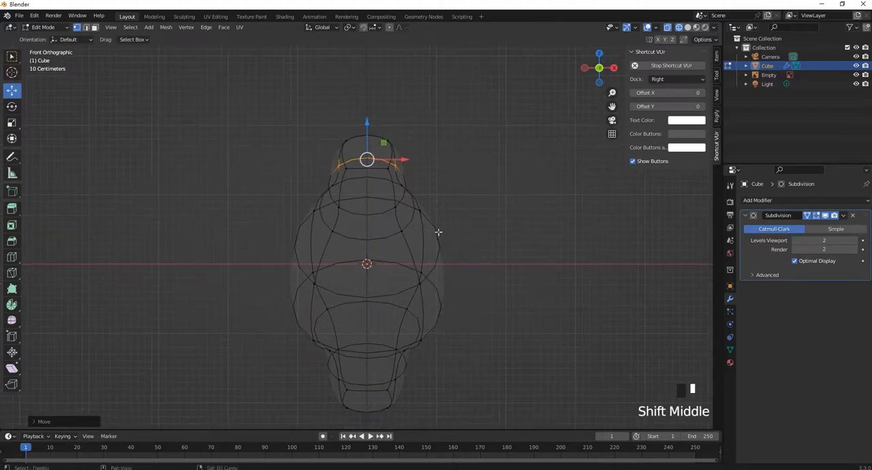
pyautogui.scroll(2, 381, 113)
pyautogui.keyDown('shift'); pyautogui.moveTo(382, 113); pyautogui.dragTo(392, 185, button='middle'); pyautogui.keyUp('shift')
pyautogui.scroll(2, 383, 126)
pyautogui.moveTo(443, 207); pyautogui.dragTo(477, 188, button='middle')
pyautogui.moveTo(504, 189); pyautogui.dragTo(195, 26)
pyautogui.scroll(-1, 432, 152)
pyautogui.moveTo(451, 208); pyautogui.dragTo(220, 64)
pyautogui.press('KP_1')
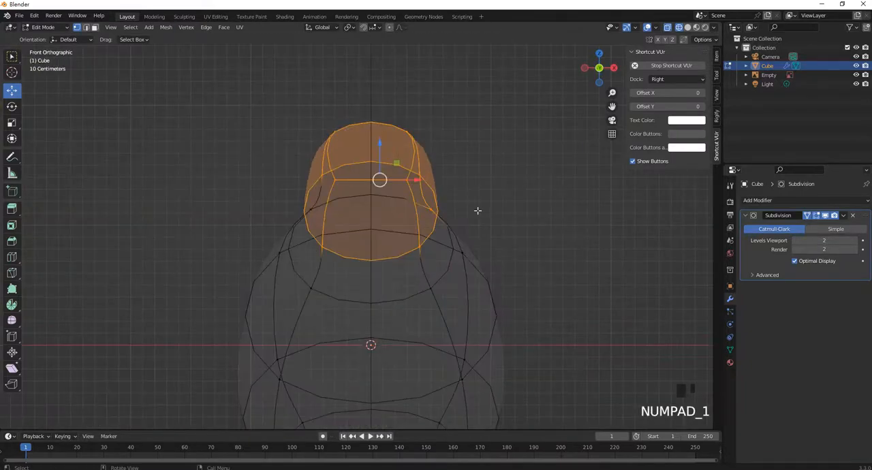
pyautogui.press('s')
pyautogui.click(481, 210)
pyautogui.scroll(-3, 435, 275)
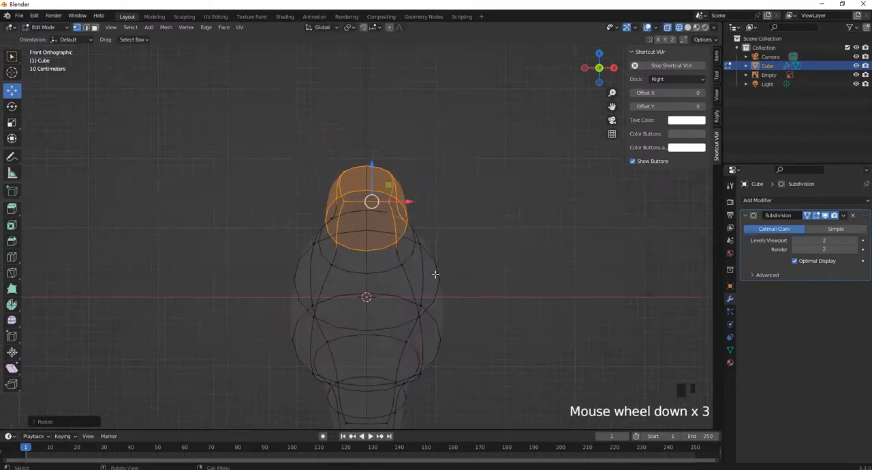
# Select the vertex ring around the middle of the body and scale it
pyautogui.keyDown('shift'); pyautogui.moveTo(435, 275); pyautogui.dragTo(413, 203, button='middle'); pyautogui.keyUp('shift')
pyautogui.scroll(1, 402, 276)
pyautogui.moveTo(401, 277)
pyautogui.mouseDown(button='middle')
pyautogui.moveTo(395, 256)
pyautogui.moveTo(404, 263)
pyautogui.mouseUp(button='middle')
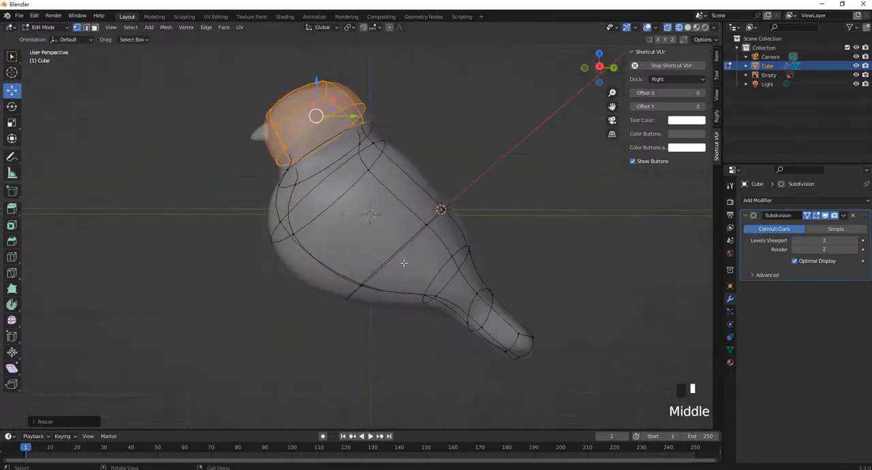
pyautogui.moveTo(389, 317); pyautogui.dragTo(335, 263)
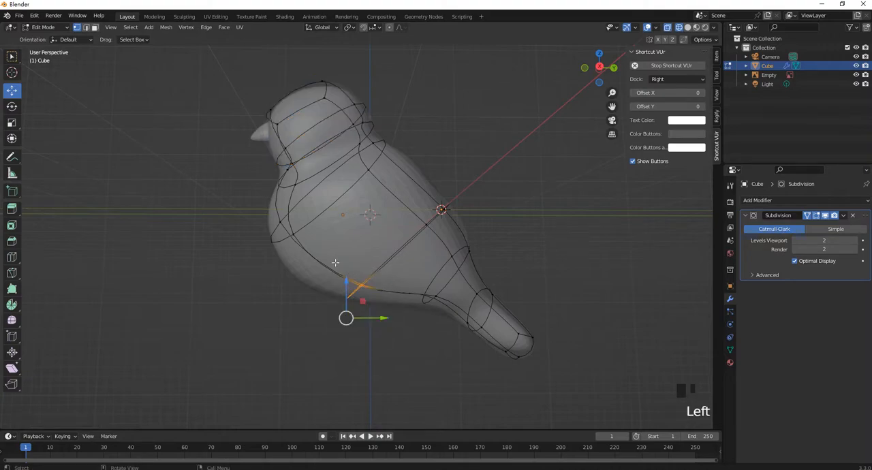
pyautogui.keyDown('shift'); pyautogui.moveTo(505, 241); pyautogui.dragTo(420, 187); pyautogui.keyUp('shift')
pyautogui.moveTo(414, 205); pyautogui.dragTo(399, 273, button='middle')
pyautogui.press('s')
pyautogui.click(497, 241)
# Select the tail vertices and narrow them along the X axis to about 0.67
pyautogui.moveTo(467, 303); pyautogui.dragTo(282, 179)
pyautogui.keyDown('shift'); pyautogui.moveTo(282, 179); pyautogui.dragTo(355, 225, button='middle'); pyautogui.keyUp('shift')
pyautogui.scroll(2, 379, 235)
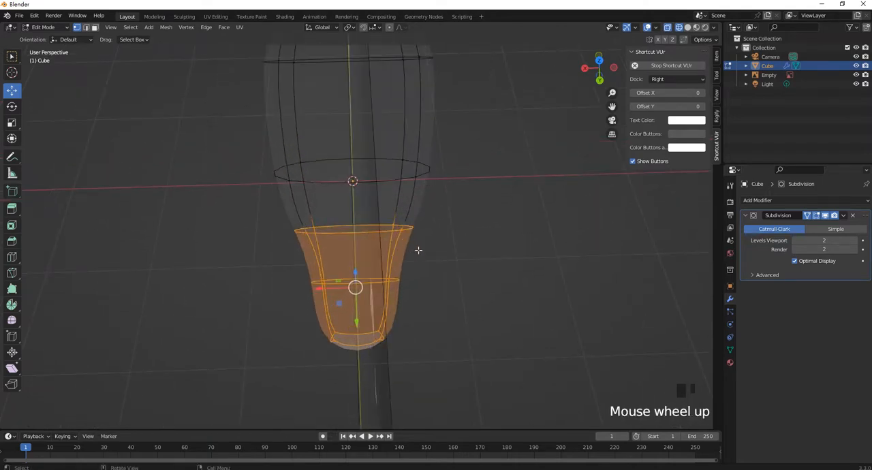
pyautogui.press('s')
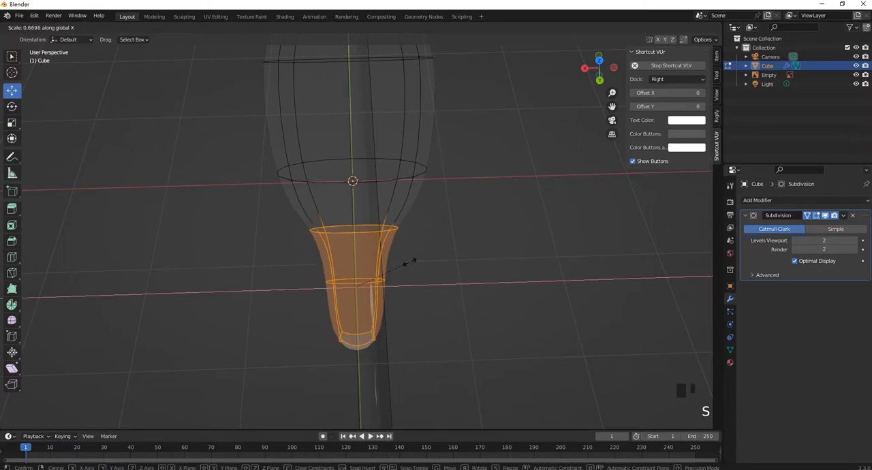
pyautogui.click(406, 260)
pyautogui.keyDown('shift'); pyautogui.moveTo(414, 230); pyautogui.dragTo(410, 236, button='middle'); pyautogui.keyUp('shift')
pyautogui.moveTo(311, 253); pyautogui.dragTo(398, 221, button='middle')
pyautogui.scroll(-2, 409, 218)
# Return to Object Mode, add a new cube mesh and give it a level 2 Subdivision modifier
pyautogui.press('Tab')
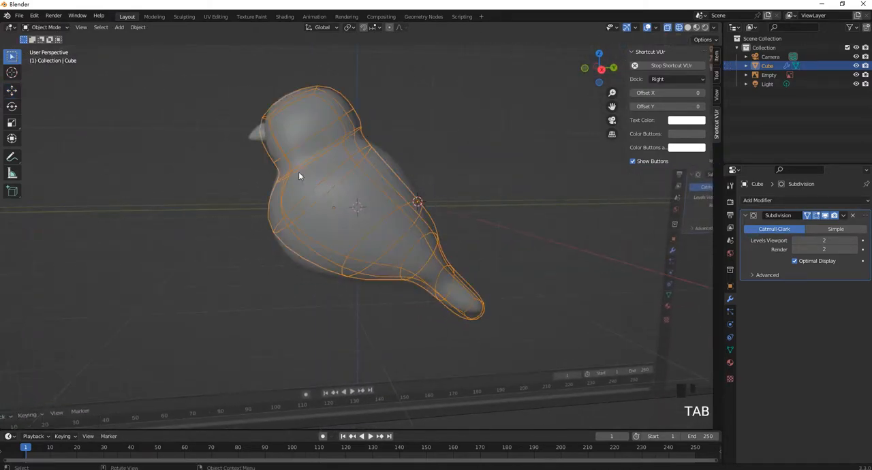
pyautogui.moveTo(366, 134); pyautogui.dragTo(323, 175, button='middle')
pyautogui.scroll(1, 323, 176)
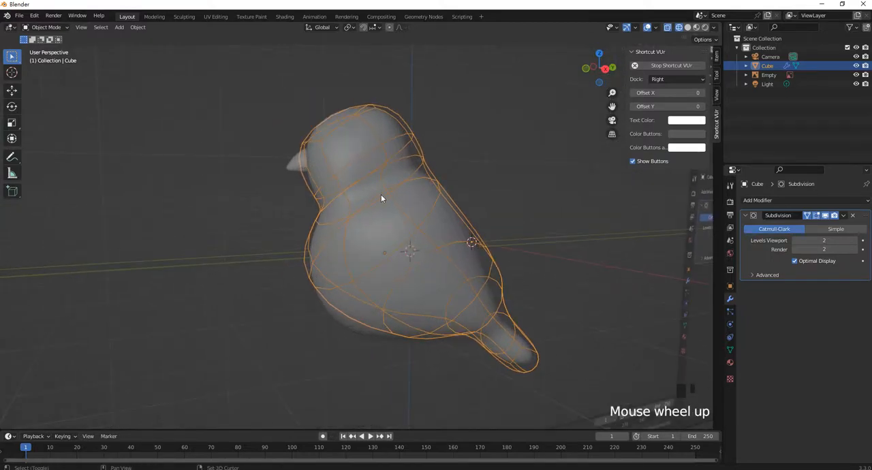
pyautogui.hotkey('shift', 'a')
pyautogui.moveTo(381, 194)
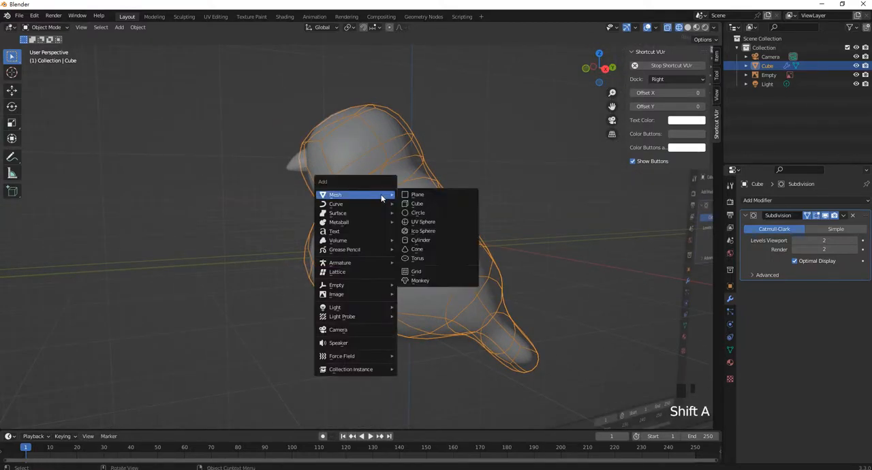
pyautogui.click(433, 204)
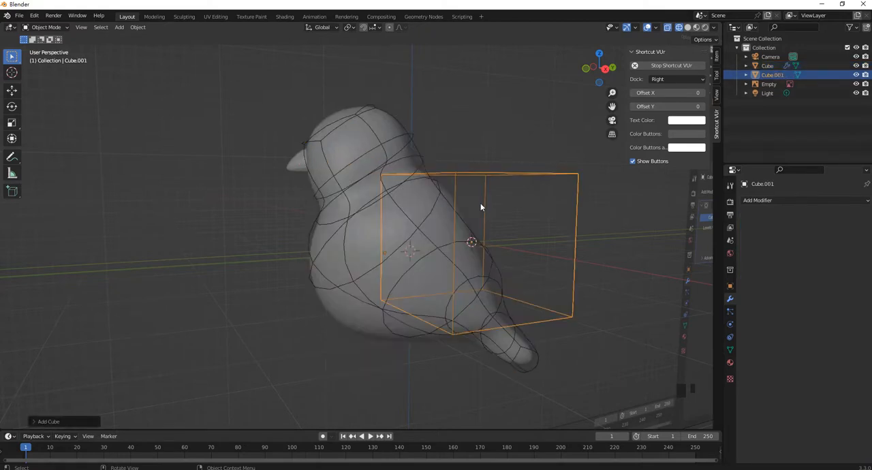
pyautogui.hotkey('ctrl', '2')
# Shrink the new cube to roughly a quarter of its size and move it over the reference beak in the right view
pyautogui.moveTo(521, 204); pyautogui.dragTo(471, 210, button='middle')
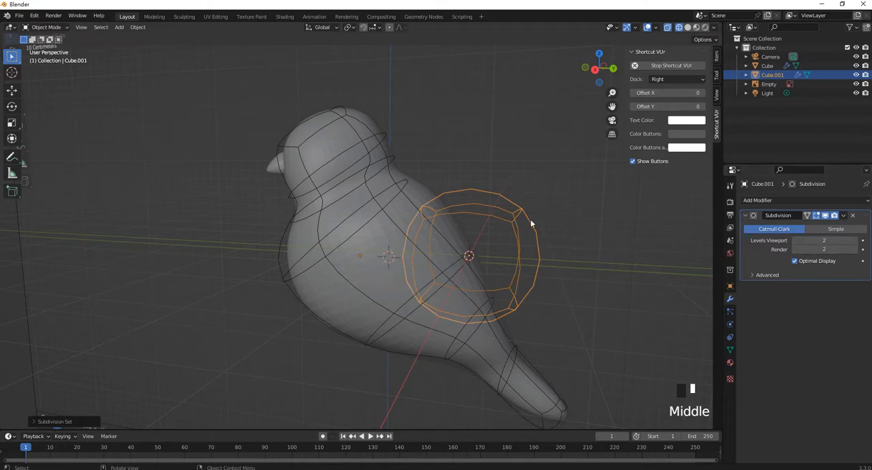
pyautogui.press('s')
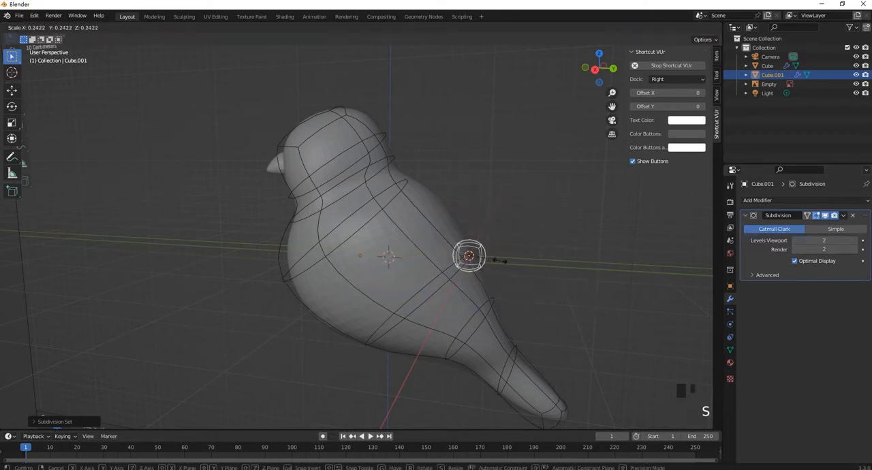
pyautogui.click(497, 263)
pyautogui.press('KP_3')
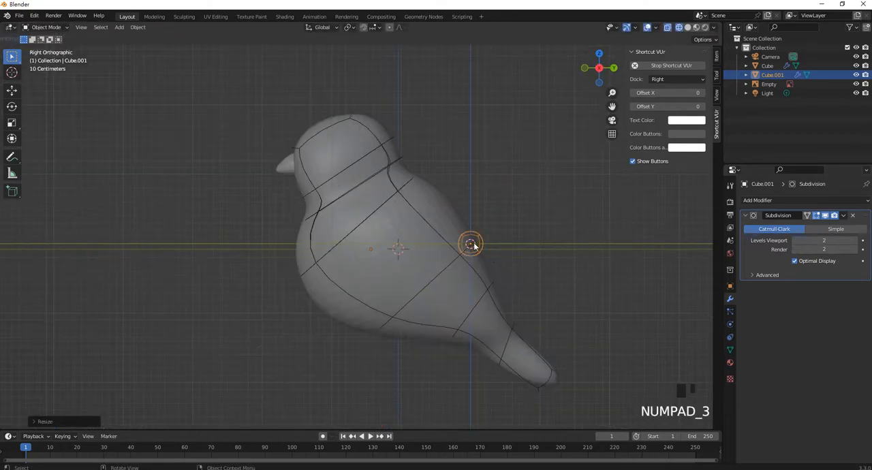
pyautogui.scroll(1, 476, 248)
pyautogui.press('g')
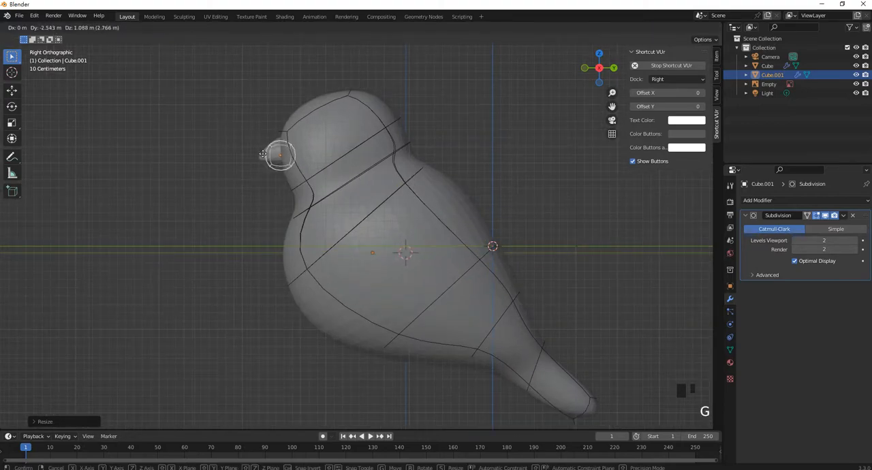
pyautogui.click(265, 151)
# Enter Edit Mode on the beak cube and enable the Subdivision modifier's on-cage display
pyautogui.scroll(6, 276, 147)
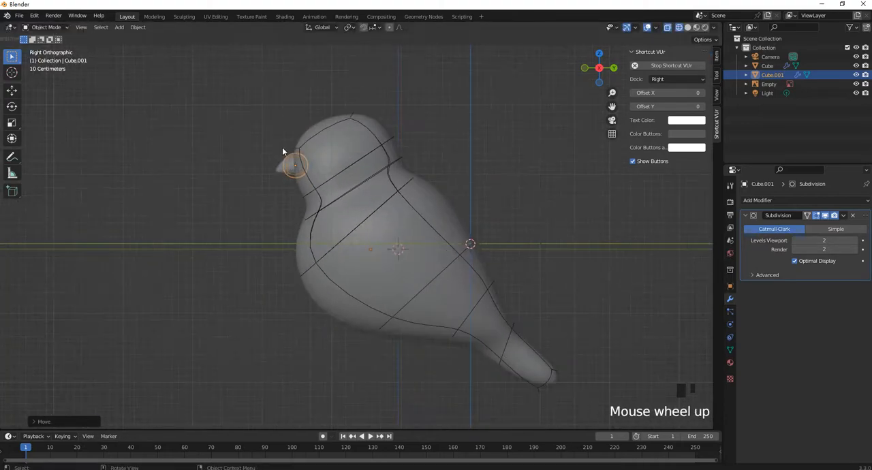
pyautogui.keyDown('shift'); pyautogui.moveTo(282, 147); pyautogui.dragTo(435, 245, button='middle'); pyautogui.keyUp('shift')
pyautogui.scroll(3, 317, 132)
pyautogui.keyDown('shift'); pyautogui.scroll(2, 131, 66); pyautogui.keyUp('shift')
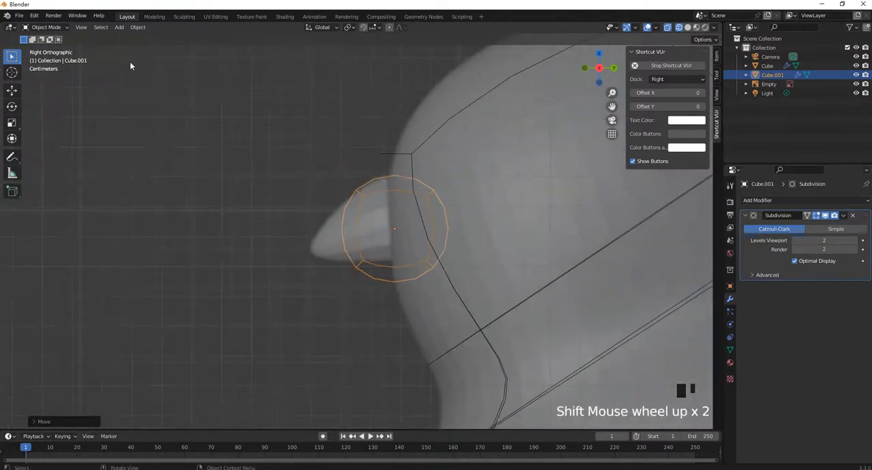
pyautogui.press('Tab')
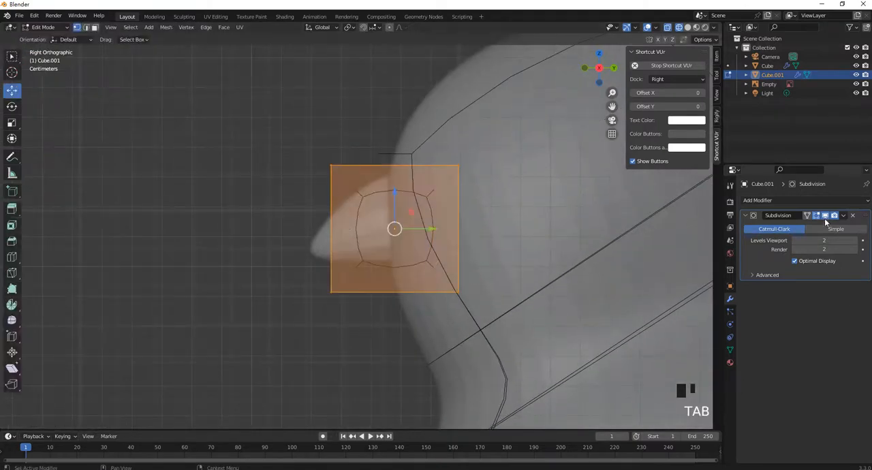
pyautogui.click(807, 216)
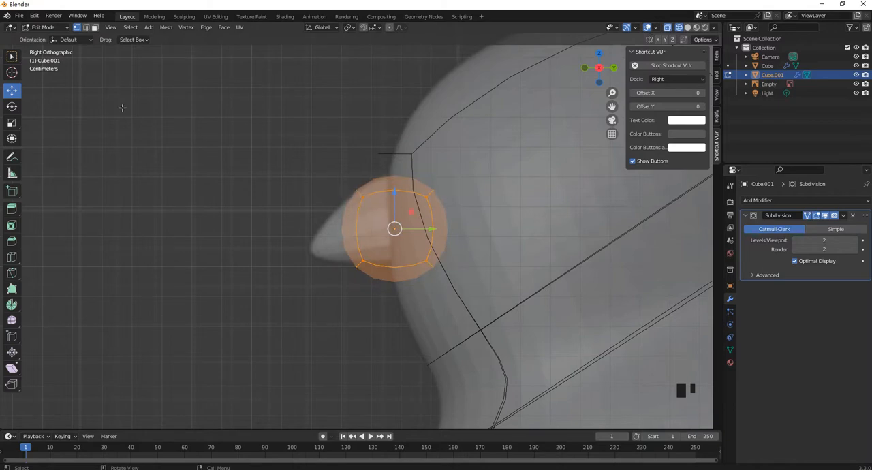
# Extrude the beak cube's front face forward past the reference beak tip and scale it down to roughly half size
pyautogui.click(94, 28)
pyautogui.click(343, 228)
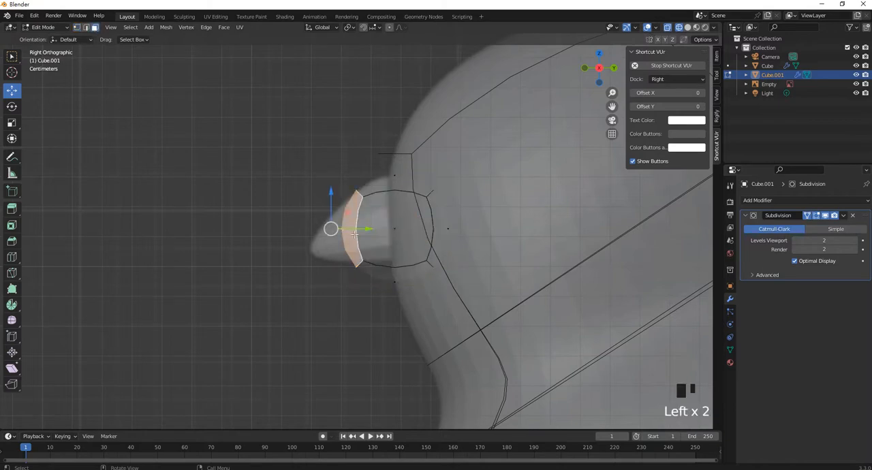
pyautogui.press('e')
pyautogui.click(294, 228)
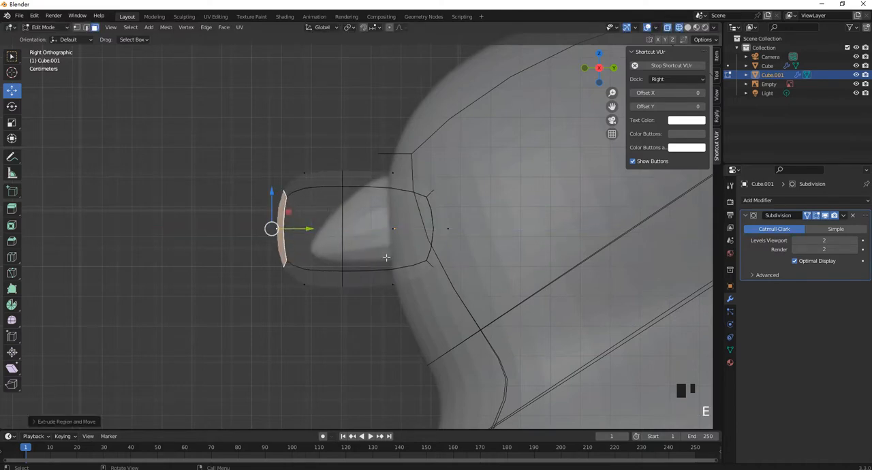
pyautogui.press('s')
pyautogui.click(338, 240)
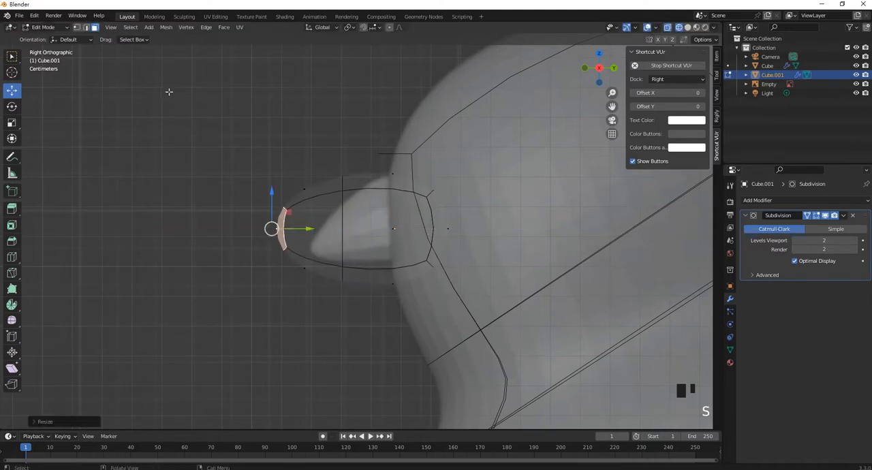
# Scale down the beak's middle vertex loop and enlarge its rear vertices inside the head
pyautogui.click(85, 28)
pyautogui.click(342, 235)
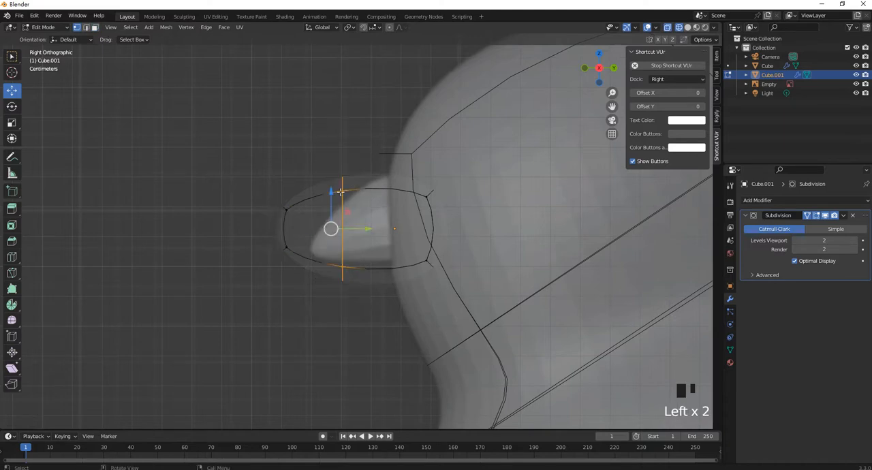
pyautogui.press('s')
pyautogui.click(365, 223)
pyautogui.click(431, 212)
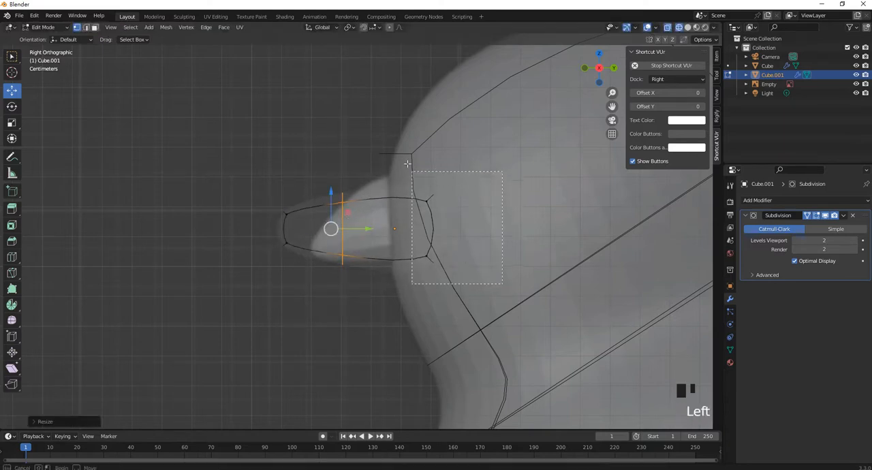
pyautogui.press('s')
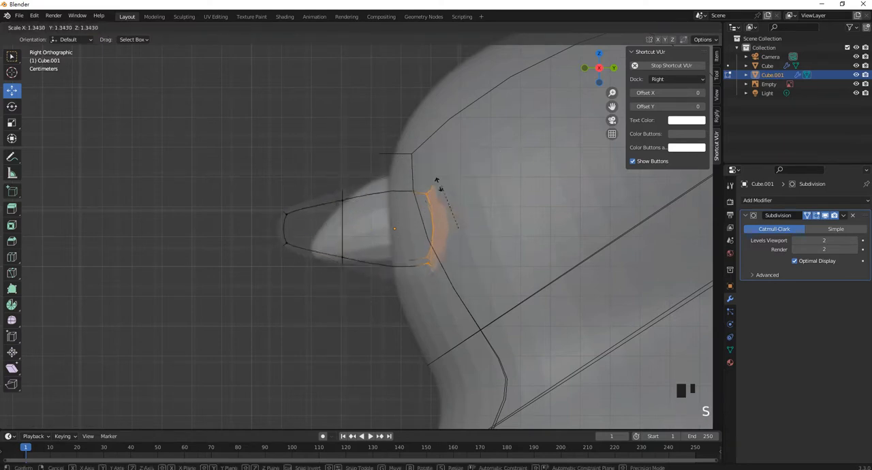
pyautogui.click(410, 192)
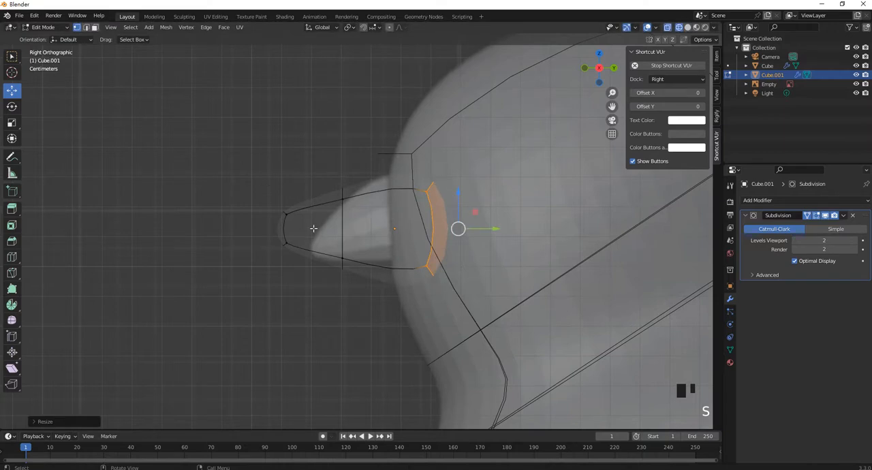
# Move the beak's tip vertices down and back, and shift the middle and rear loops up and back
pyautogui.click(286, 237)
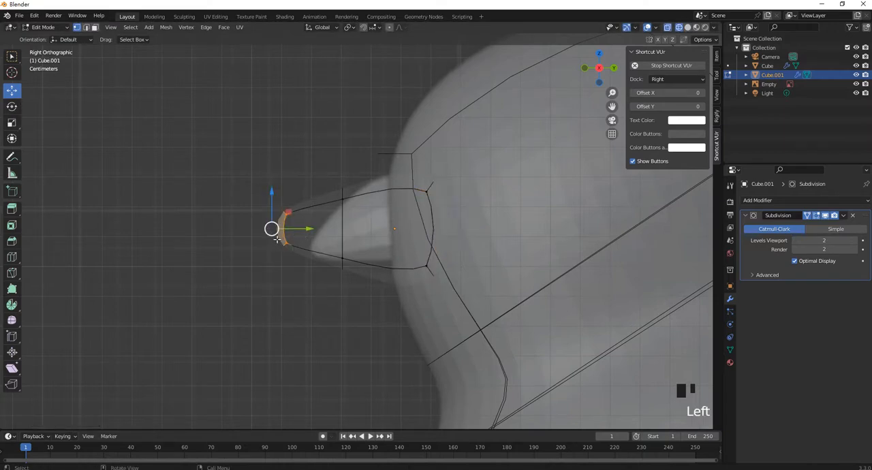
pyautogui.moveTo(278, 238); pyautogui.dragTo(299, 265)
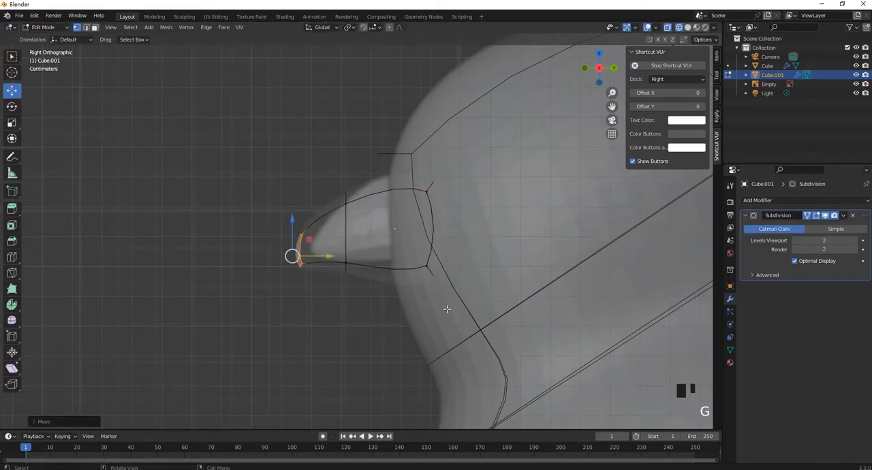
pyautogui.moveTo(464, 310); pyautogui.dragTo(339, 162)
pyautogui.press('g')
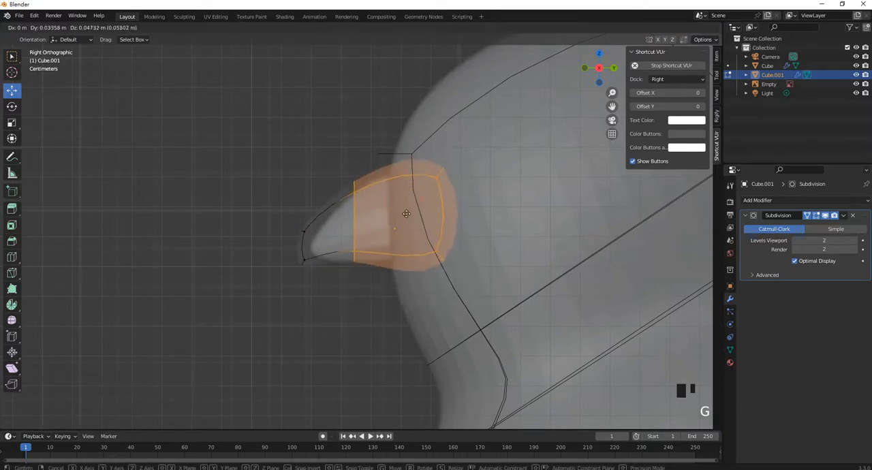
pyautogui.click(360, 210)
# Move the tip and middle loops back onto the reference beak and nudge the rear vertices slightly forward
pyautogui.moveTo(271, 163); pyautogui.dragTo(375, 291)
pyautogui.press('g')
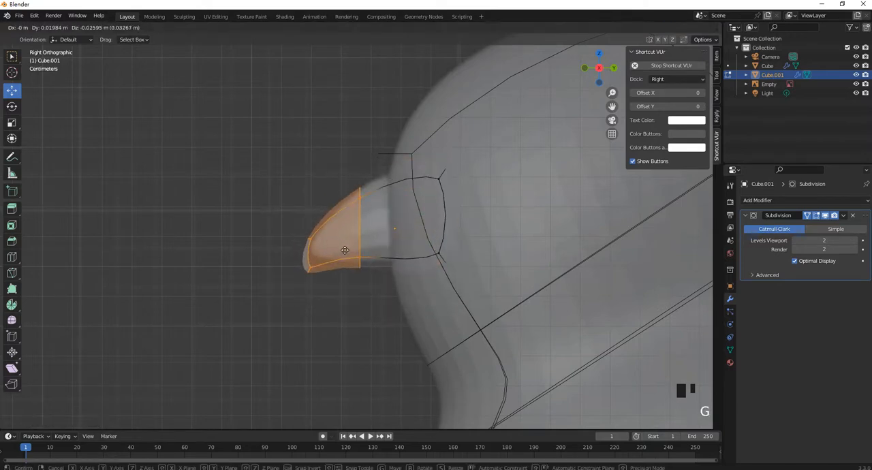
pyautogui.click(327, 237)
pyautogui.keyDown('alt'); pyautogui.click(444, 194); pyautogui.keyUp('alt')
pyautogui.press('g')
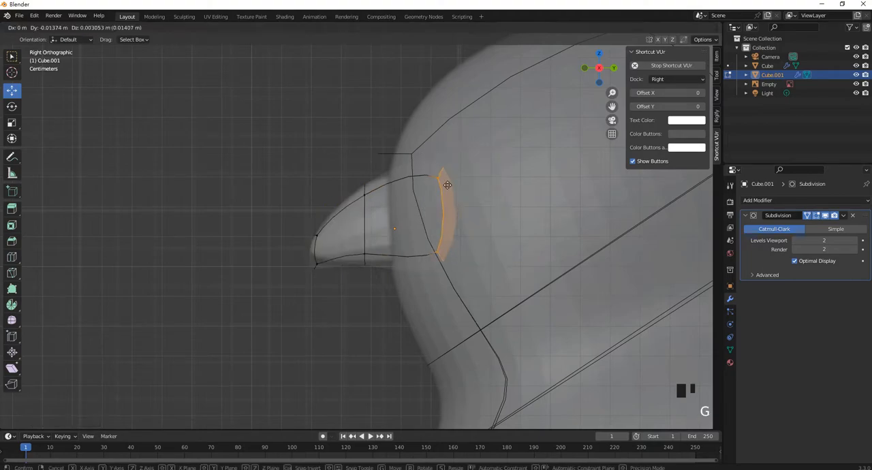
pyautogui.click(436, 186)
# Return to Object Mode and switch the viewport display to Solid shading
pyautogui.moveTo(436, 186); pyautogui.dragTo(322, 231, button='middle')
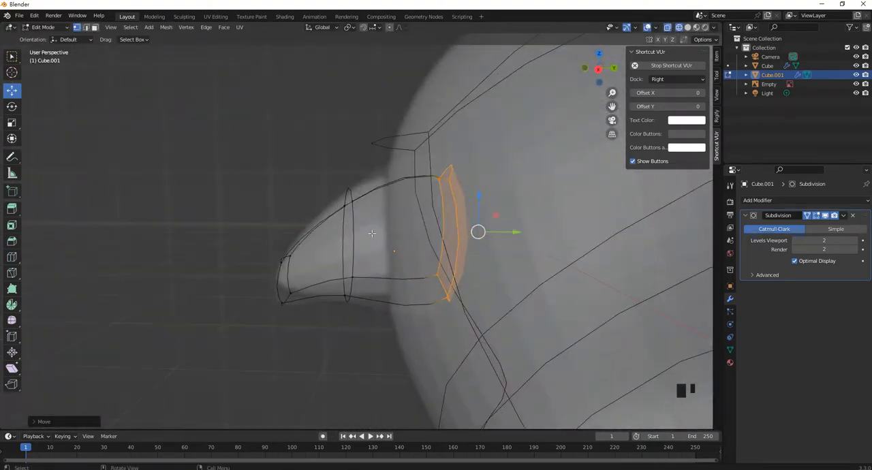
pyautogui.press('Tab')
pyautogui.scroll(-10, 371, 229)
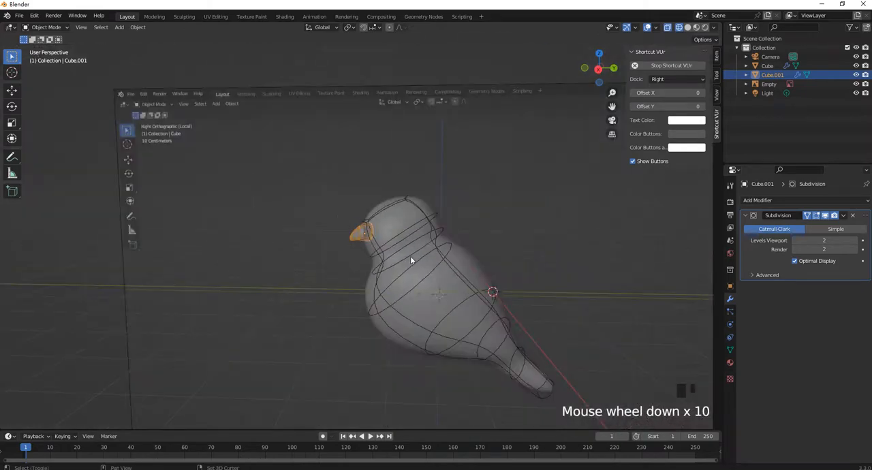
pyautogui.moveTo(410, 256); pyautogui.dragTo(404, 215, button='middle')
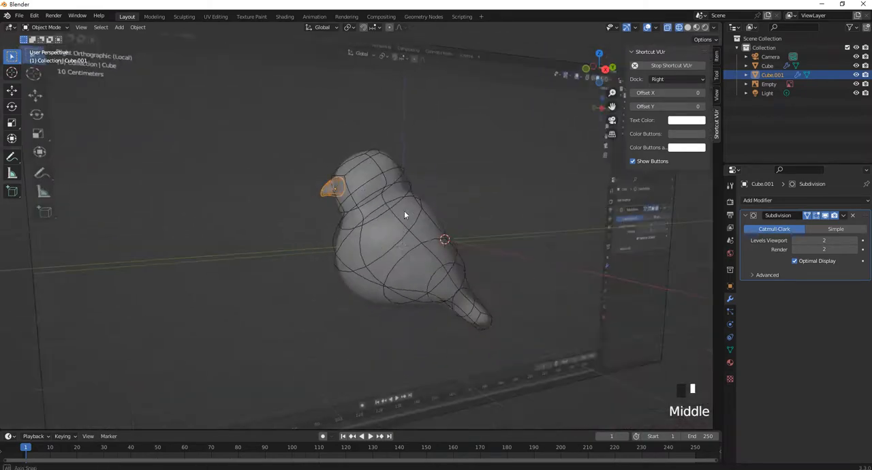
pyautogui.press('z')
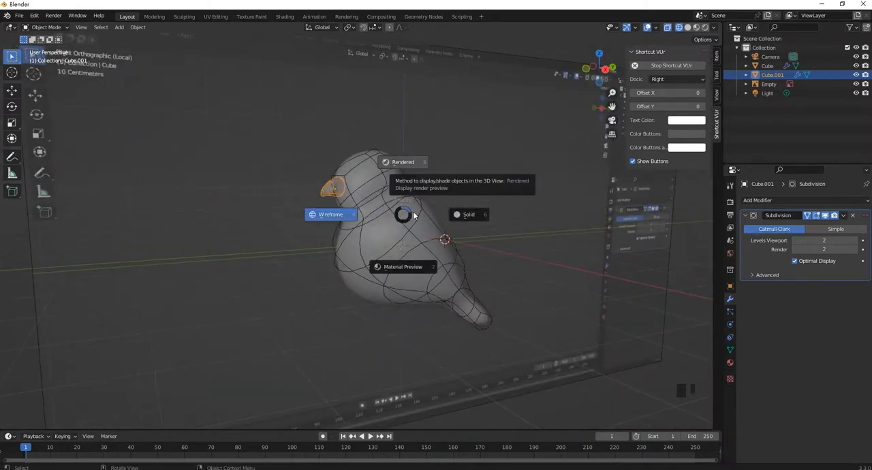
pyautogui.click(467, 215)
# Select the bird's body and apply Shade Smooth to it
pyautogui.moveTo(382, 207)
pyautogui.mouseDown(button='middle')
pyautogui.moveTo(454, 189)
pyautogui.moveTo(475, 234)
pyautogui.moveTo(349, 214)
pyautogui.mouseUp(button='middle')
pyautogui.click(399, 244)
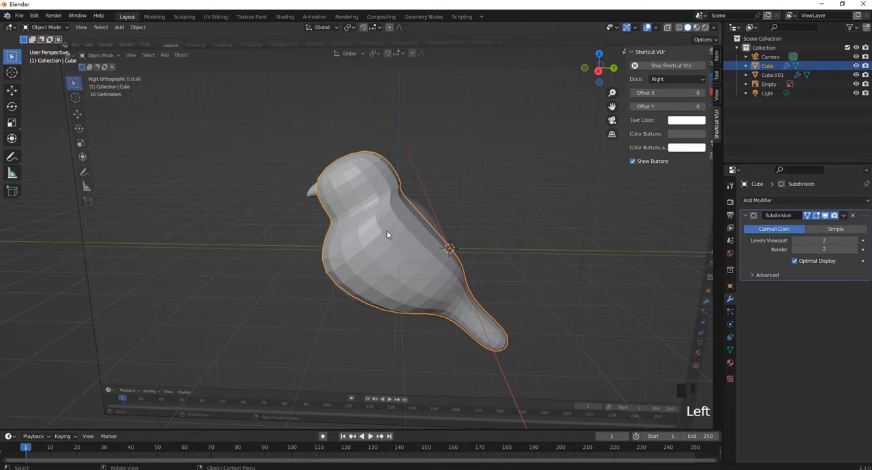
pyautogui.scroll(2, 384, 235)
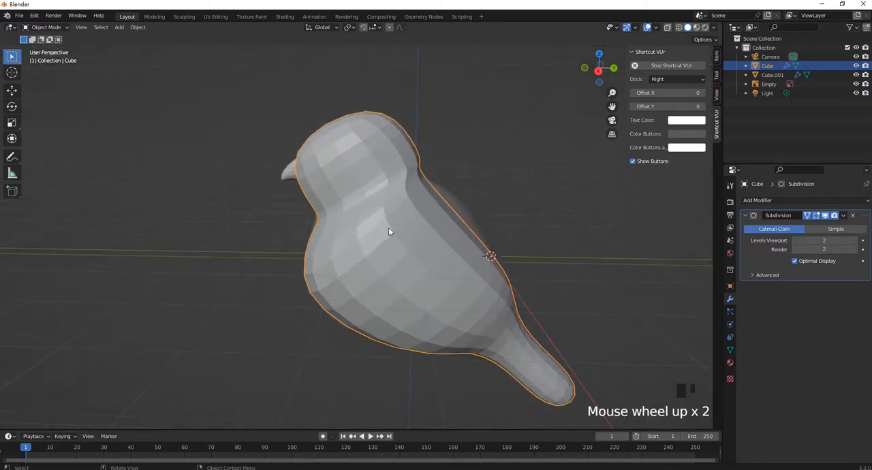
pyautogui.rightClick(388, 228)
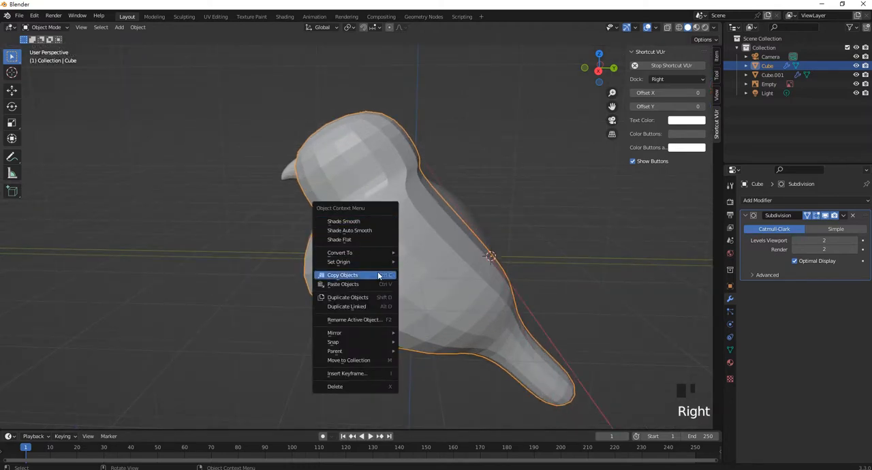
pyautogui.click(361, 222)
# Enter Edit Mode on the body and lower the vertices on the crown and back of the head along Z
pyautogui.moveTo(375, 236); pyautogui.dragTo(429, 182, button='middle')
pyautogui.scroll(2, 368, 166)
pyautogui.click(370, 171)
pyautogui.press('Tab')
pyautogui.moveTo(477, 160); pyautogui.dragTo(423, 120)
pyautogui.moveTo(439, 130)
pyautogui.mouseDown(button='middle')
pyautogui.moveTo(384, 149)
pyautogui.moveTo(407, 169)
pyautogui.moveTo(447, 139)
pyautogui.mouseUp(button='middle')
pyautogui.keyDown('shift'); pyautogui.click(379, 158); pyautogui.keyUp('shift')
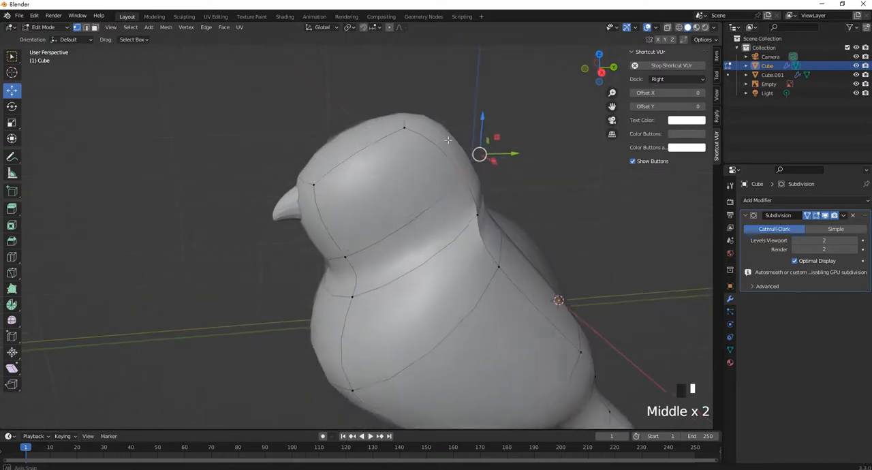
pyautogui.keyDown('shift'); pyautogui.moveTo(438, 145); pyautogui.dragTo(377, 97); pyautogui.keyUp('shift')
pyautogui.moveTo(378, 133); pyautogui.dragTo(463, 152, button='middle')
pyautogui.keyDown('shift'); pyautogui.click(392, 177); pyautogui.keyUp('shift')
pyautogui.moveTo(452, 116); pyautogui.dragTo(440, 114)
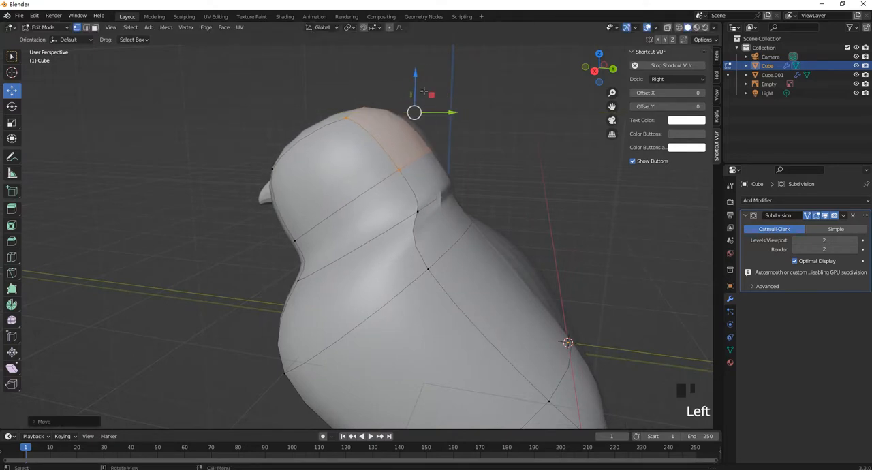
pyautogui.moveTo(415, 74); pyautogui.dragTo(415, 87)
# Select the two upper-back vertices below the neck and move them back along Y and slightly down
pyautogui.moveTo(332, 206); pyautogui.dragTo(248, 214, button='middle')
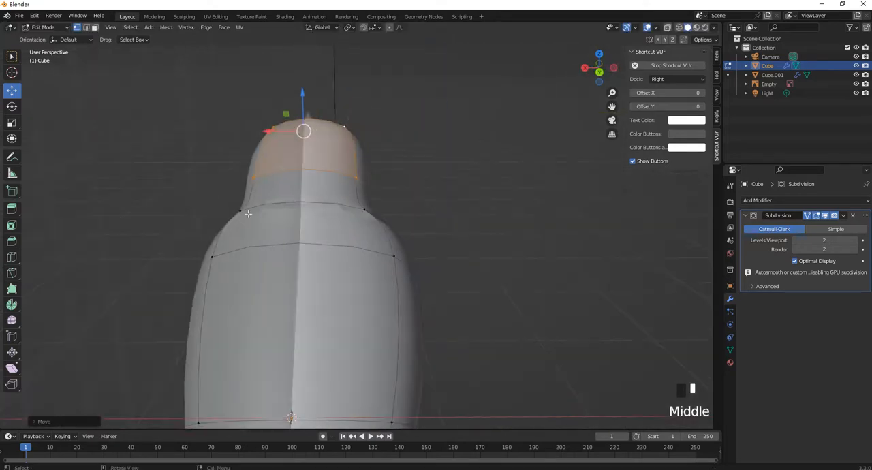
pyautogui.click(212, 259)
pyautogui.scroll(-2, 394, 256)
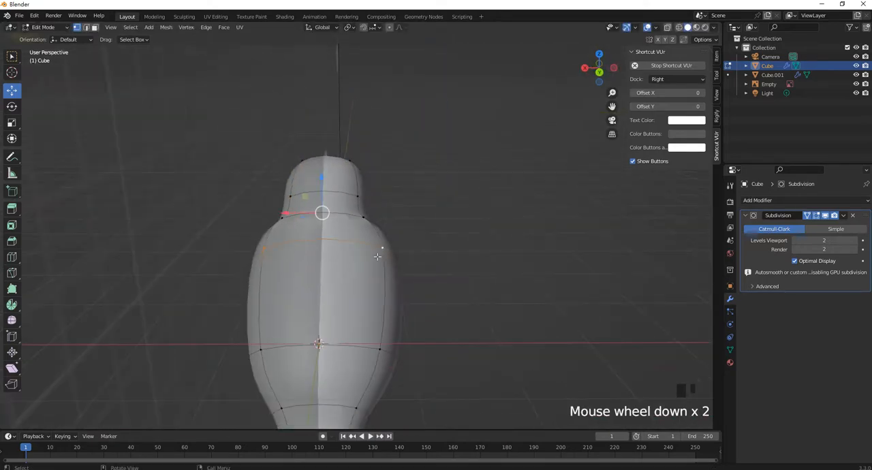
pyautogui.moveTo(394, 256); pyautogui.dragTo(449, 197, button='middle')
pyautogui.moveTo(456, 194); pyautogui.dragTo(469, 200)
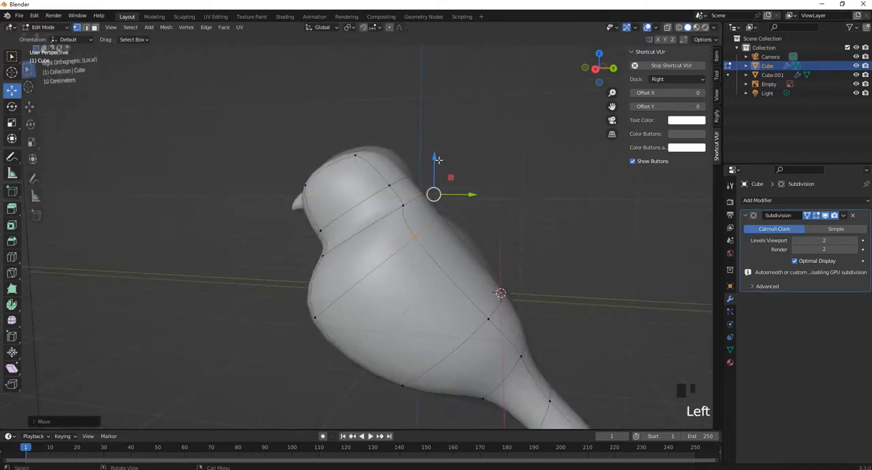
pyautogui.moveTo(439, 160); pyautogui.dragTo(438, 168)
# Try adjusting the upper-back vertices further along Z and Y, and undo the last three changes
pyautogui.moveTo(438, 168)
pyautogui.mouseDown(button='middle')
pyautogui.moveTo(374, 191)
pyautogui.moveTo(347, 181)
pyautogui.moveTo(437, 167)
pyautogui.mouseUp(button='middle')
pyautogui.moveTo(439, 167); pyautogui.dragTo(439, 174)
pyautogui.moveTo(475, 211)
pyautogui.mouseDown()
pyautogui.moveTo(499, 212)
pyautogui.moveTo(488, 212)
pyautogui.mouseUp()
pyautogui.hotkey('ctrl', 'z')
pyautogui.hotkey('ctrl', 'z')
pyautogui.hotkey('ctrl', 'z')
pyautogui.hotkey('ctrl', 'z')
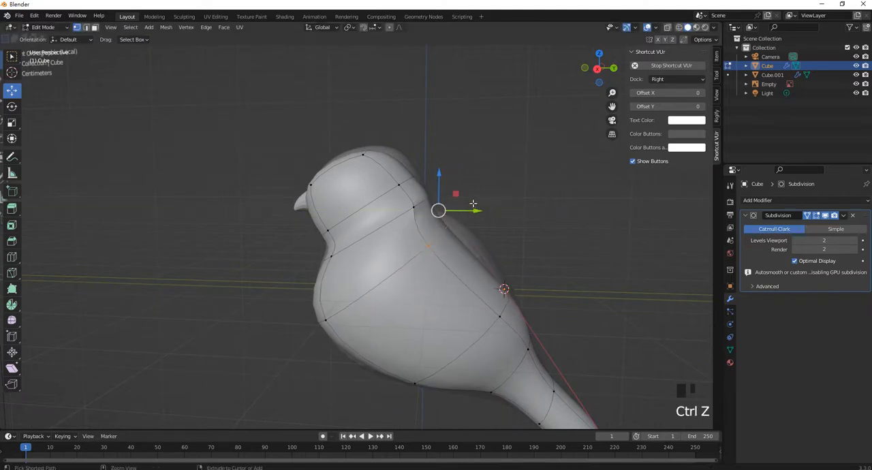
# Reposition the selected upper-back vertices slightly to smooth the line from neck to back
pyautogui.scroll(2, 470, 201)
pyautogui.moveTo(470, 201); pyautogui.dragTo(480, 180, button='middle')
pyautogui.moveTo(480, 180); pyautogui.dragTo(497, 185)
pyautogui.moveTo(498, 185); pyautogui.dragTo(425, 197, button='middle')
pyautogui.scroll(-3, 490, 190)
pyautogui.scroll(2, 426, 197)
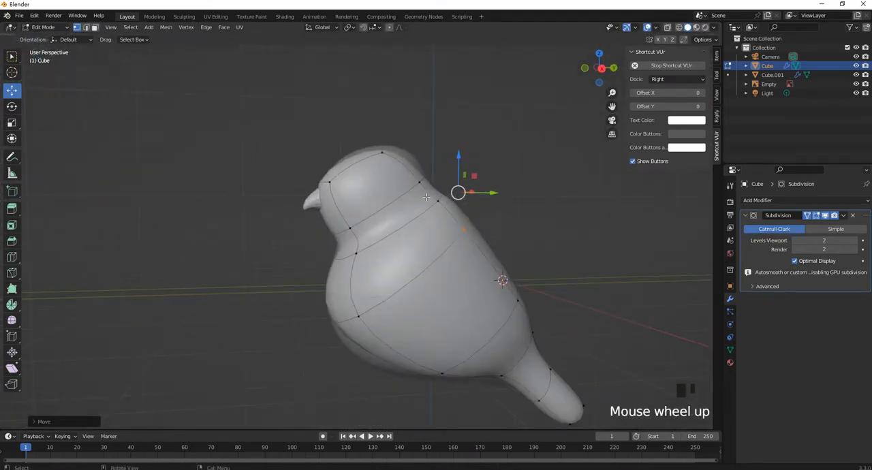
# Starting from the right view, add the crown vertices on both sides of the head to the selection
pyautogui.press('KP_1')
pyautogui.press('KP_3')
pyautogui.scroll(2, 391, 163)
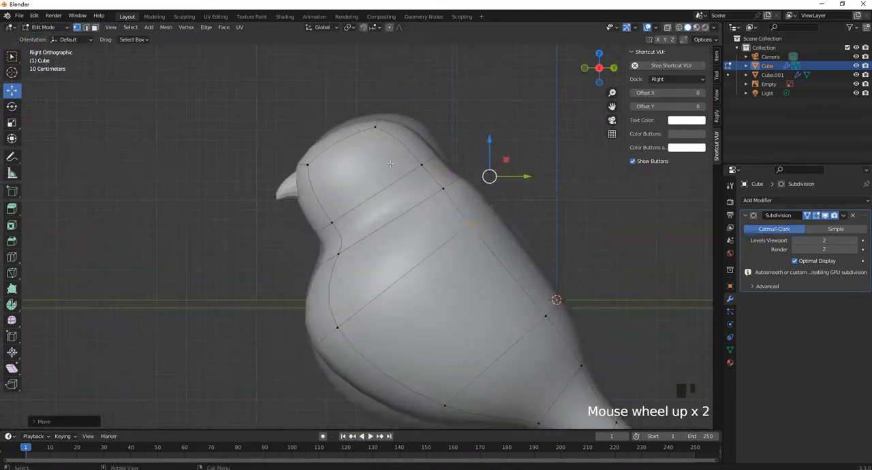
pyautogui.scroll(1, 391, 163)
pyautogui.keyDown('shift'); pyautogui.moveTo(375, 161); pyautogui.dragTo(418, 201, button='middle'); pyautogui.keyUp('shift')
pyautogui.keyDown('shift'); pyautogui.moveTo(386, 117); pyautogui.dragTo(435, 161); pyautogui.keyUp('shift')
pyautogui.moveTo(434, 160); pyautogui.dragTo(398, 216, button='middle')
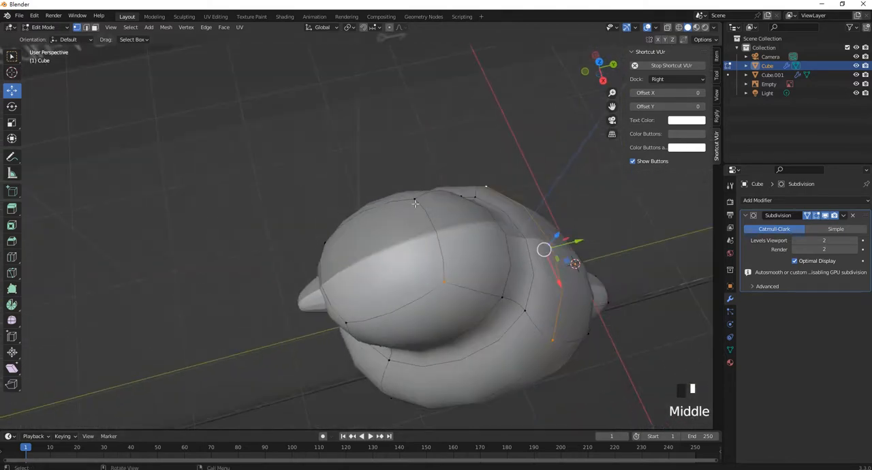
pyautogui.keyDown('shift'); pyautogui.moveTo(395, 182); pyautogui.dragTo(432, 218); pyautogui.keyUp('shift')
pyautogui.moveTo(424, 216); pyautogui.dragTo(430, 164, button='middle')
# Remove upper-back vertices from the selection and raise the top of the head slightly along Z in the right view
pyautogui.keyDown('shift'); pyautogui.moveTo(354, 226); pyautogui.dragTo(325, 196); pyautogui.keyUp('shift')
pyautogui.moveTo(326, 196); pyautogui.dragTo(320, 247, button='middle')
pyautogui.scroll(-3, 286, 218)
pyautogui.keyDown('shift'); pyautogui.moveTo(321, 246); pyautogui.dragTo(397, 257, button='middle'); pyautogui.keyUp('shift')
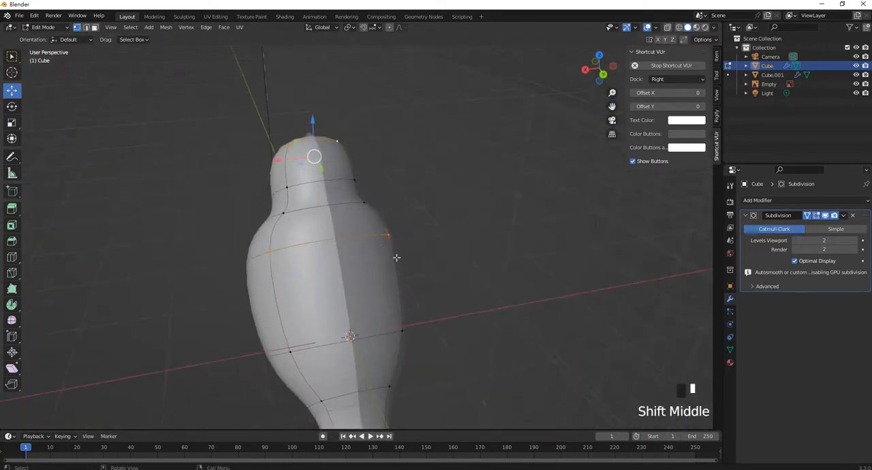
pyautogui.keyDown('ctrl'); pyautogui.moveTo(439, 286); pyautogui.dragTo(355, 240); pyautogui.keyUp('ctrl')
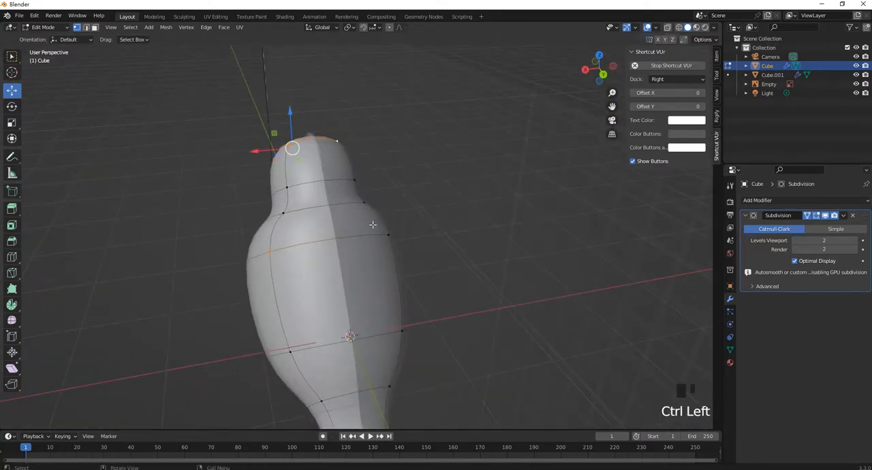
pyautogui.press('KP_3')
pyautogui.moveTo(343, 113); pyautogui.dragTo(344, 105)
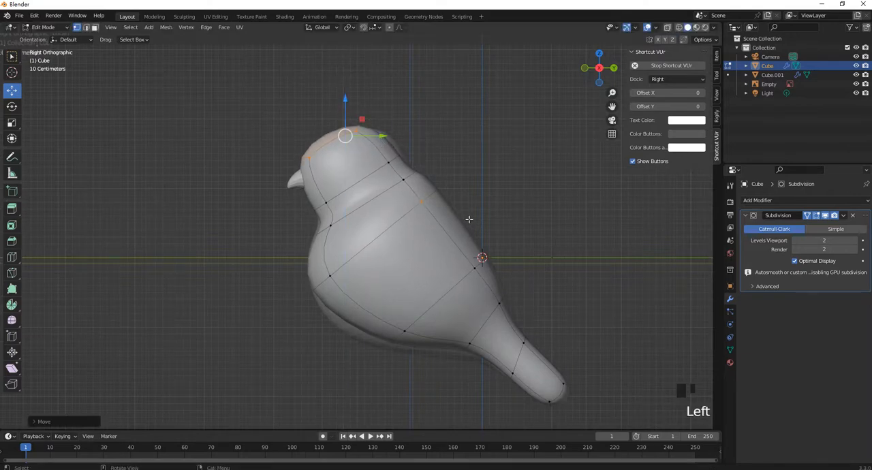
# Narrow the selection to the top of the head and shift it slightly back along Y
pyautogui.keyDown('ctrl'); pyautogui.moveTo(482, 226); pyautogui.dragTo(417, 191); pyautogui.keyUp('ctrl')
pyautogui.keyDown('ctrl'); pyautogui.moveTo(280, 123); pyautogui.dragTo(334, 169); pyautogui.keyUp('ctrl')
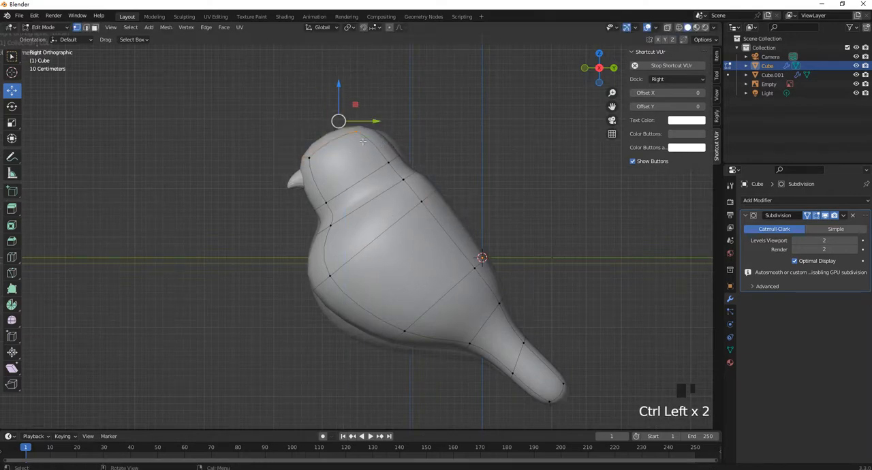
pyautogui.moveTo(375, 121); pyautogui.dragTo(386, 122)
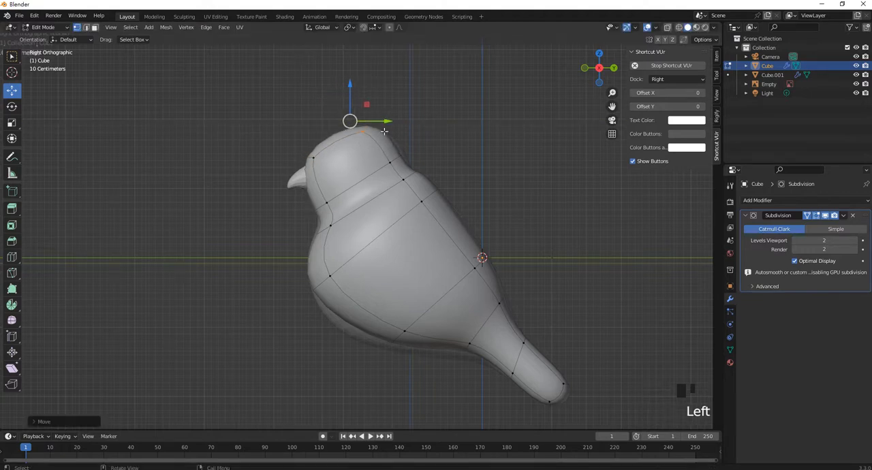
# Return to Object Mode and inspect the body's belly and tail in perspective
pyautogui.scroll(-2, 373, 201)
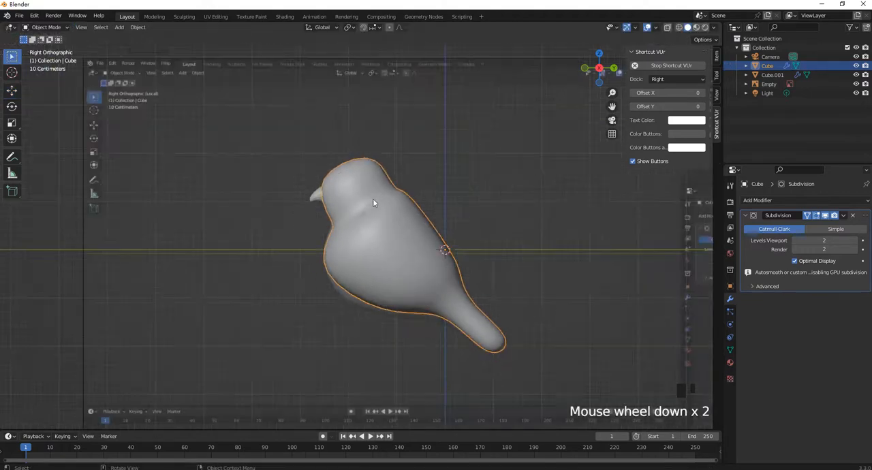
pyautogui.moveTo(351, 252); pyautogui.dragTo(396, 248, button='middle')
pyautogui.scroll(3, 392, 222)
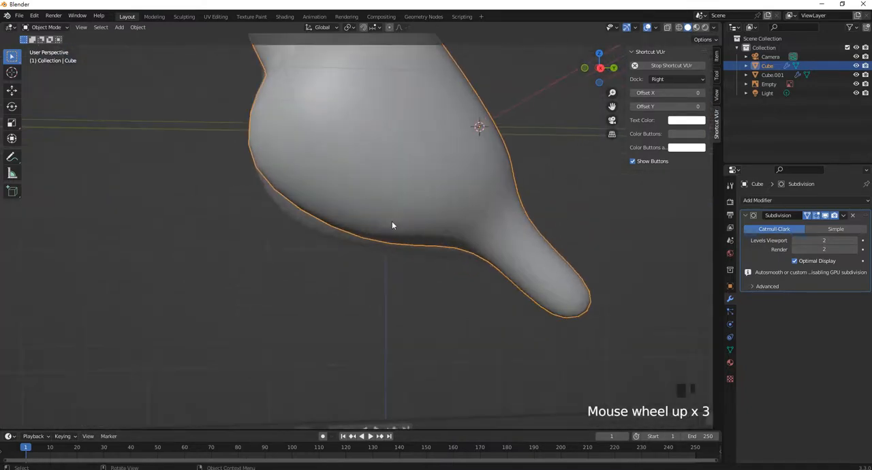
pyautogui.scroll(-2, 393, 221)
pyautogui.scroll(1, 431, 219)
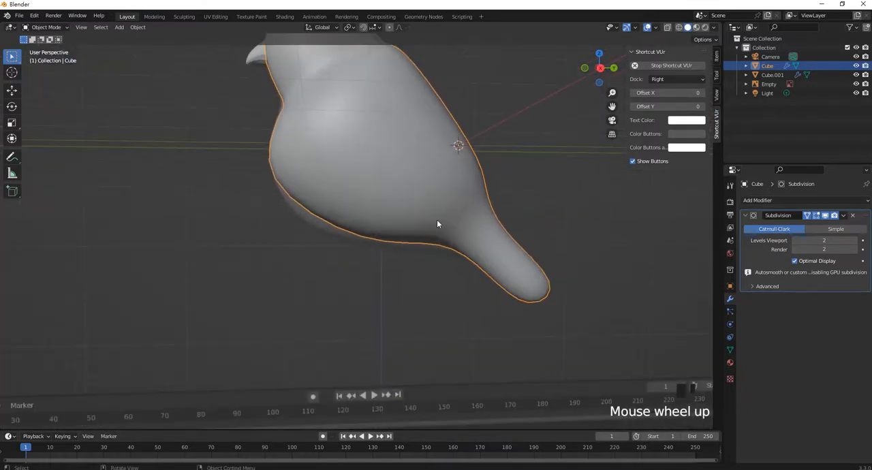
# Switch to the right view and add a Bezier curve to the scene for the bird's leg
pyautogui.press('KP_1')
pyautogui.press('KP_3')
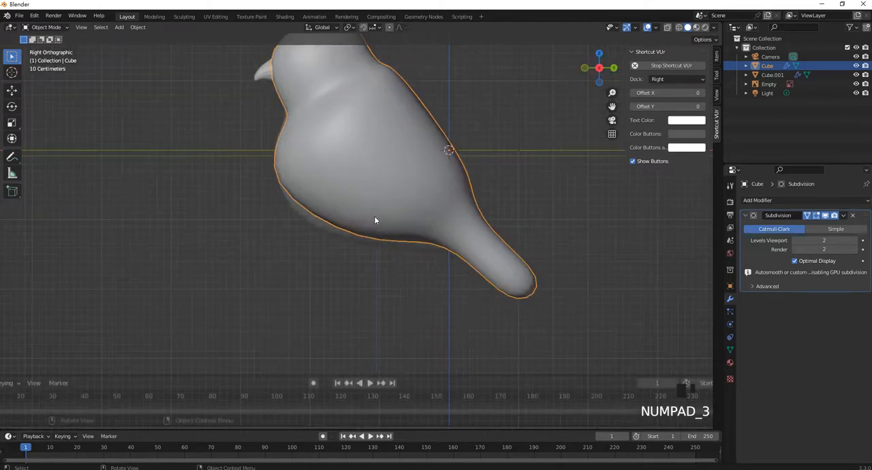
pyautogui.keyDown('shift'); pyautogui.moveTo(375, 220); pyautogui.dragTo(381, 239, button='middle'); pyautogui.keyUp('shift')
pyautogui.hotkey('shift', 'a')
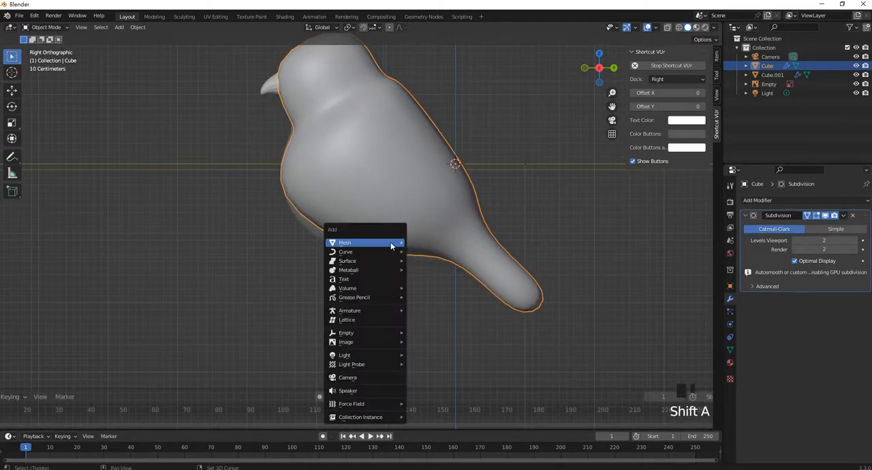
pyautogui.moveTo(383, 252)
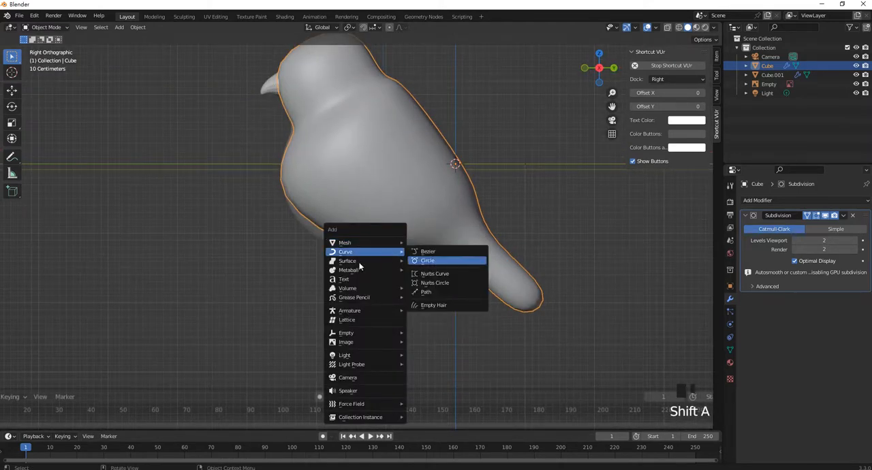
pyautogui.click(430, 253)
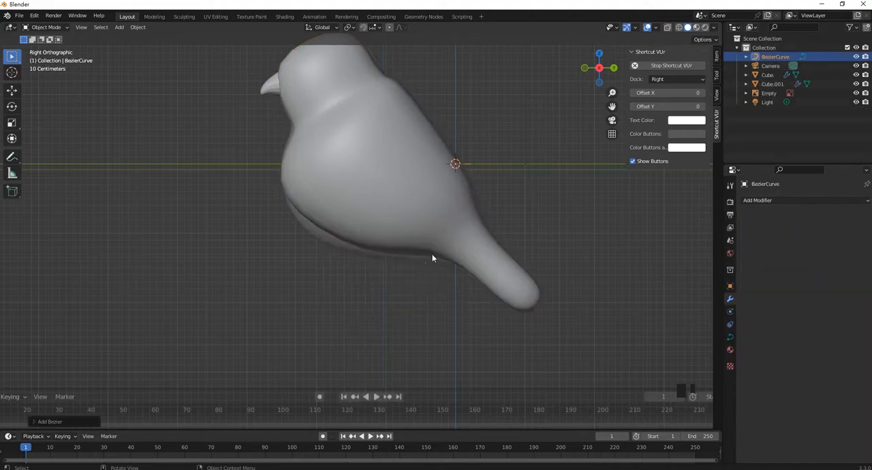
# Move the Bezier curve just below the belly and rotate it 90° about the global Y axis
pyautogui.scroll(-4, 427, 196)
pyautogui.scroll(5, 416, 200)
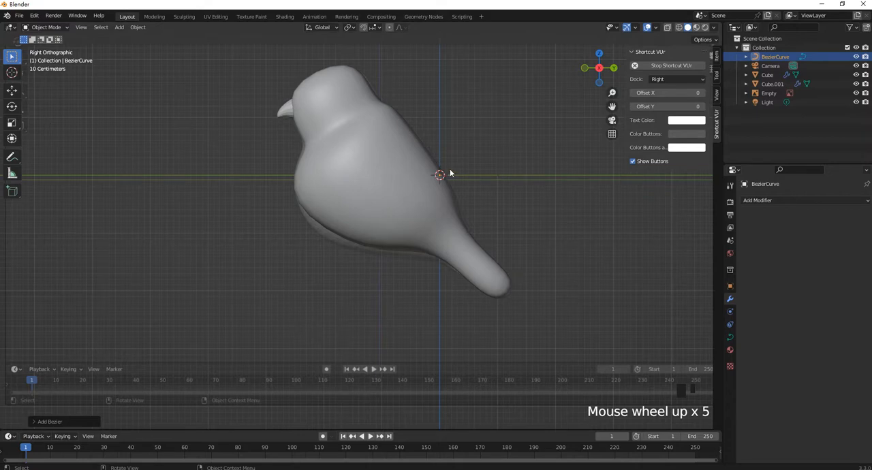
pyautogui.press('g')
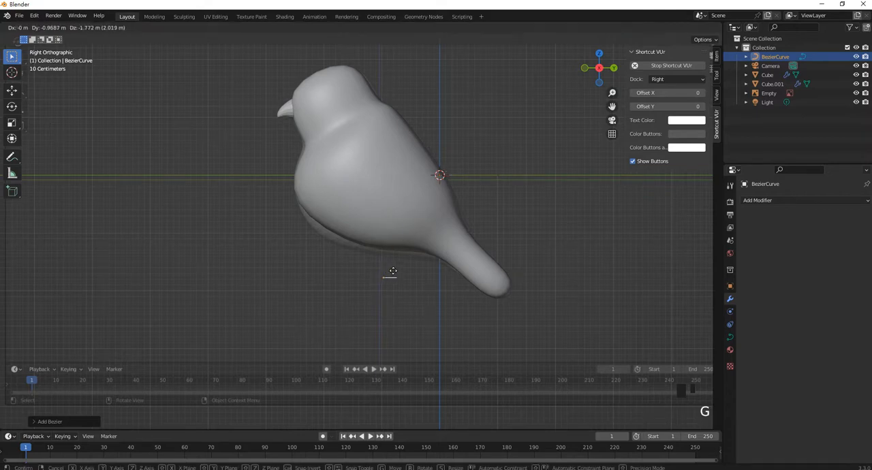
pyautogui.click(401, 252)
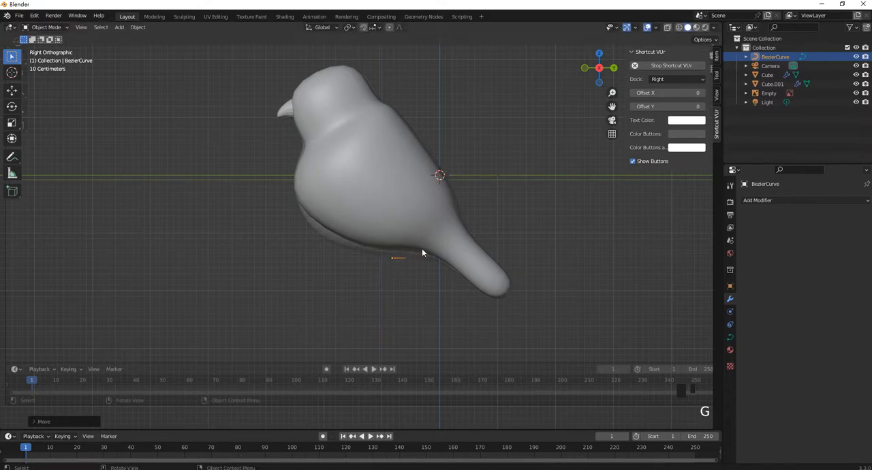
pyautogui.press('r')
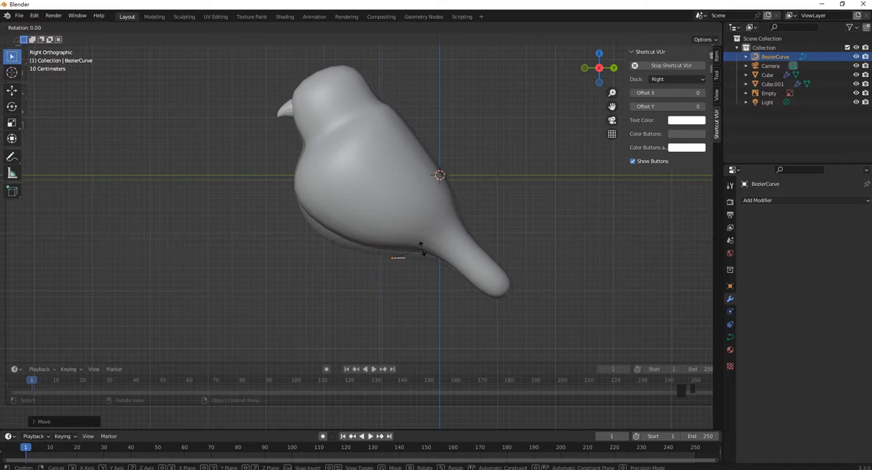
pyautogui.write('y')
pyautogui.write('90')
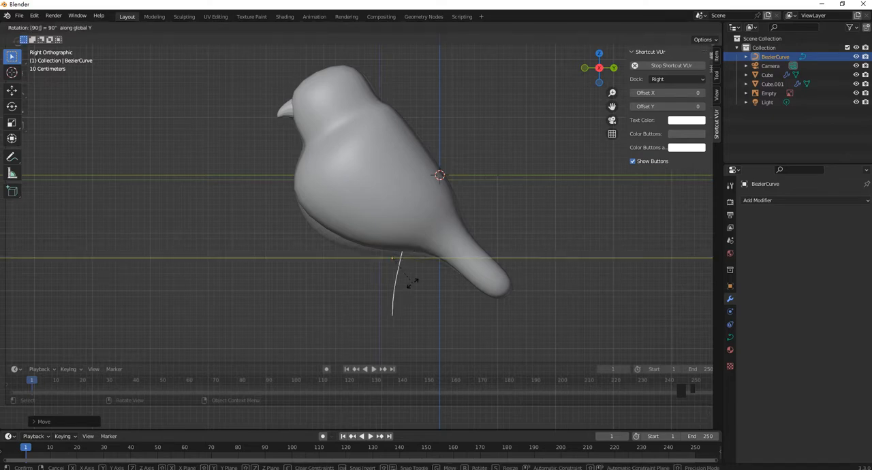
pyautogui.press('Return')
# Shrink the curve to a short length and place it slightly under the rear of the belly
pyautogui.scroll(-2, 399, 263)
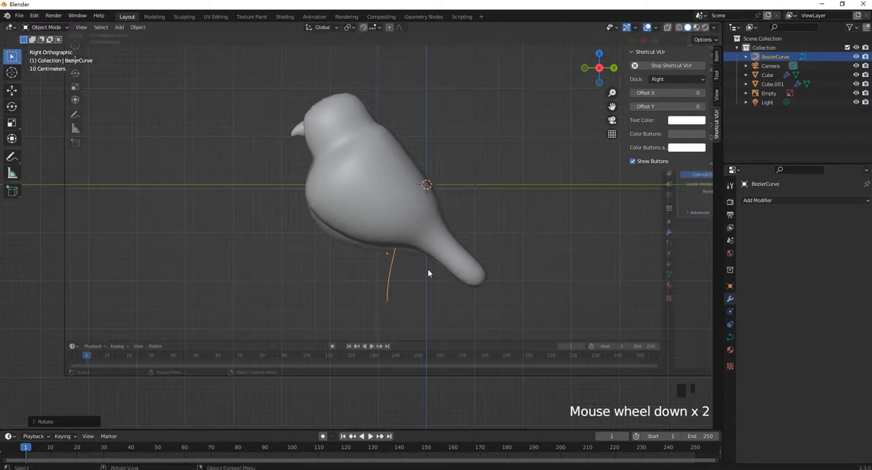
pyautogui.press('s')
pyautogui.click(396, 246)
pyautogui.press('g')
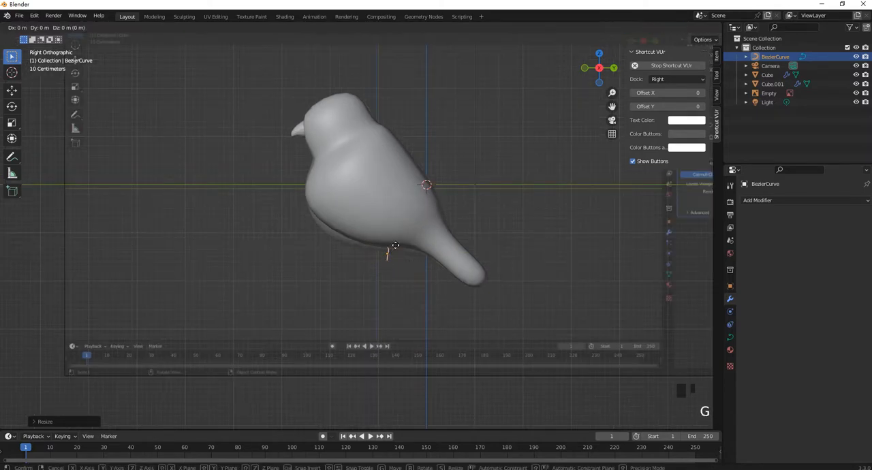
pyautogui.press('x')
pyautogui.press('g')
pyautogui.press('z')
pyautogui.click(404, 278)
# Scale the leg curve up about 1.65 times so its upper end reaches the belly
pyautogui.scroll(3, 403, 278)
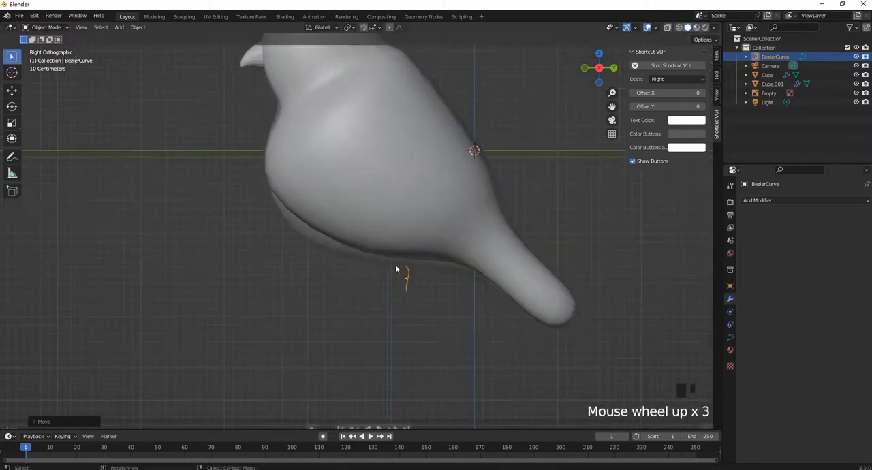
pyautogui.press('s')
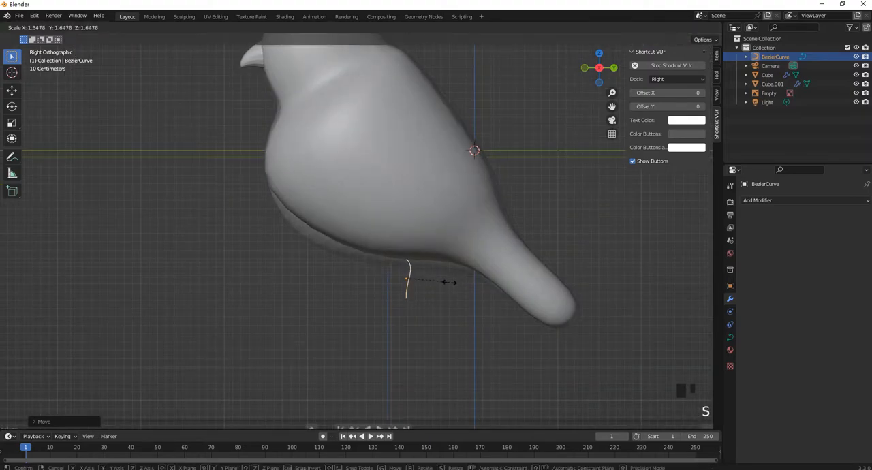
pyautogui.click(452, 288)
pyautogui.scroll(2, 443, 286)
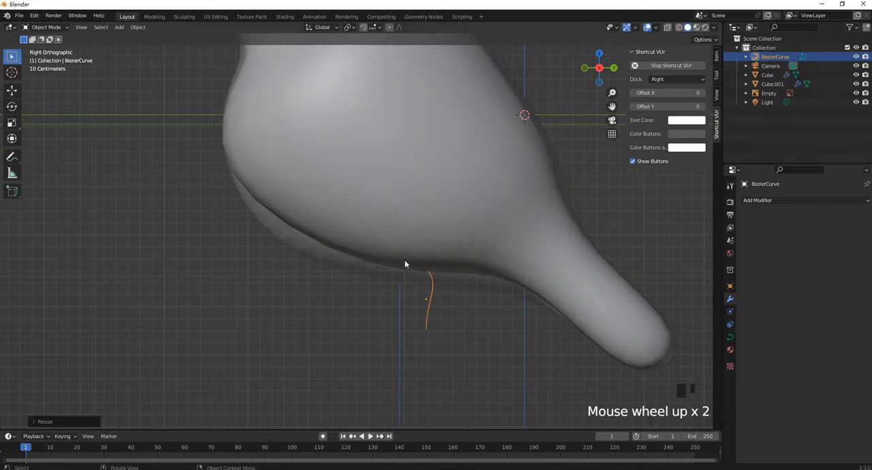
pyautogui.scroll(-2, 414, 259)
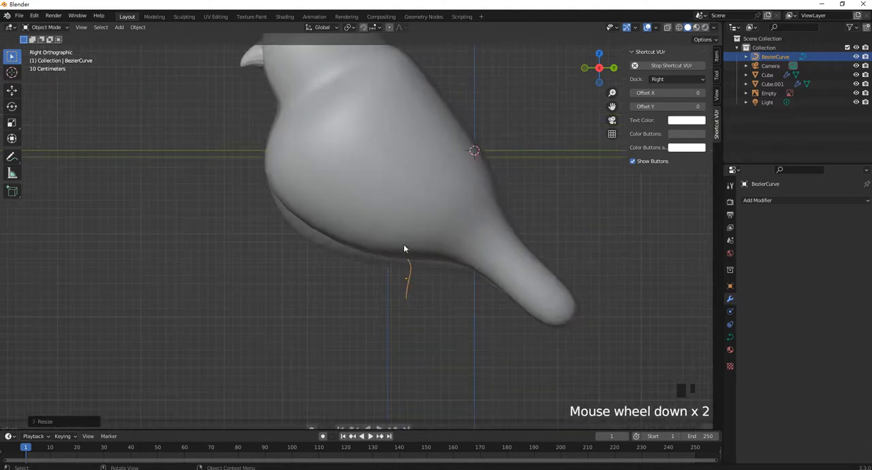
pyautogui.scroll(-2, 370, 236)
pyautogui.scroll(3, 409, 259)
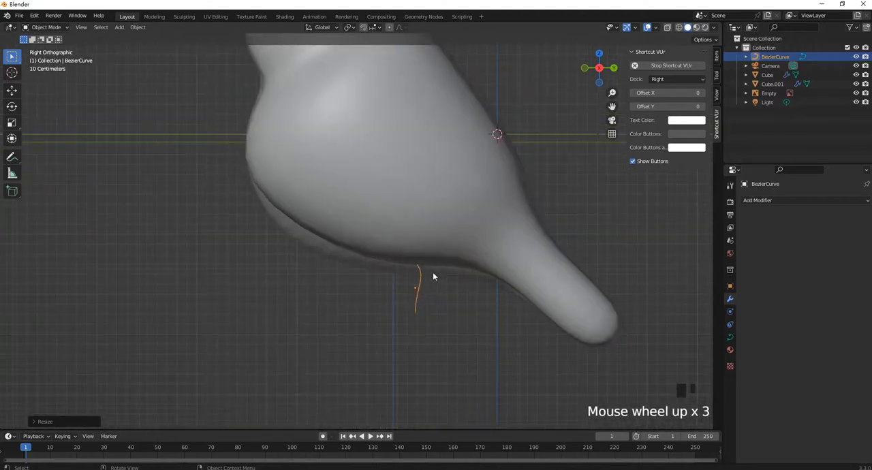
# Give the leg curve a round bevel with a depth of 0.2 m
pyautogui.click(730, 338)
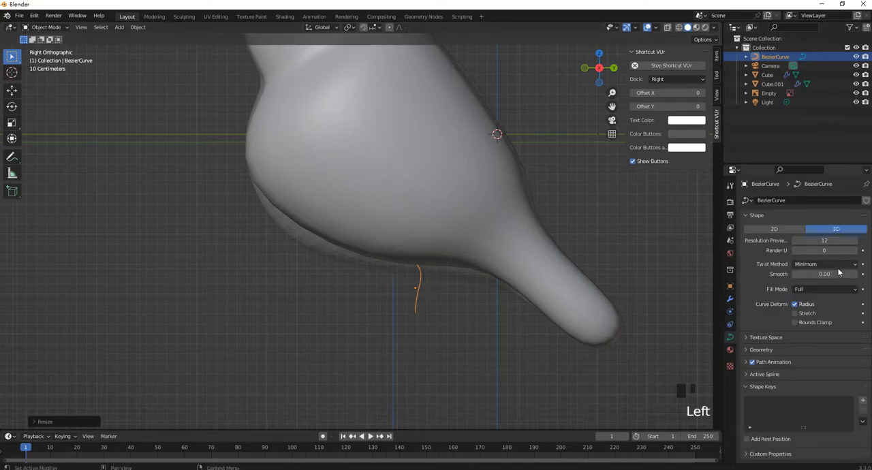
pyautogui.click(761, 350)
pyautogui.scroll(-4, 811, 379)
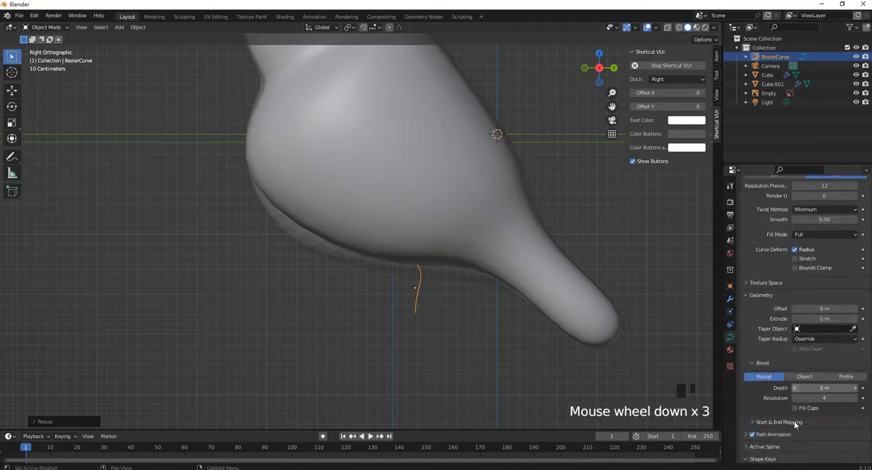
pyautogui.click(816, 370)
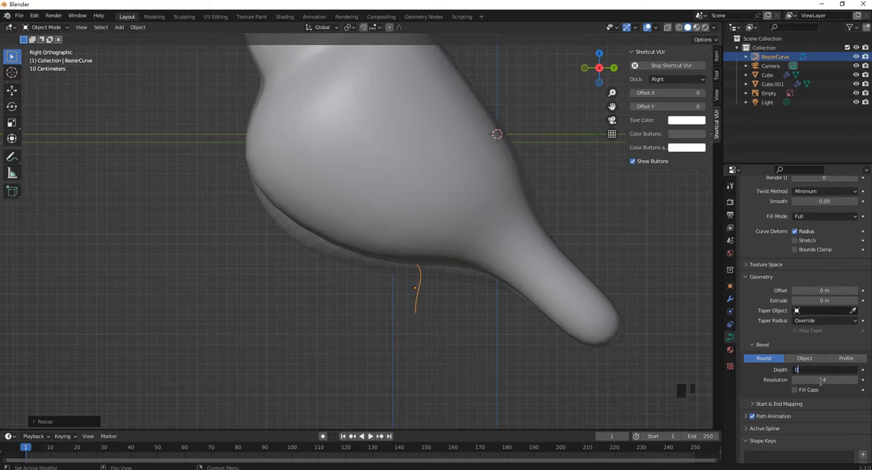
pyautogui.press('BackSpace')
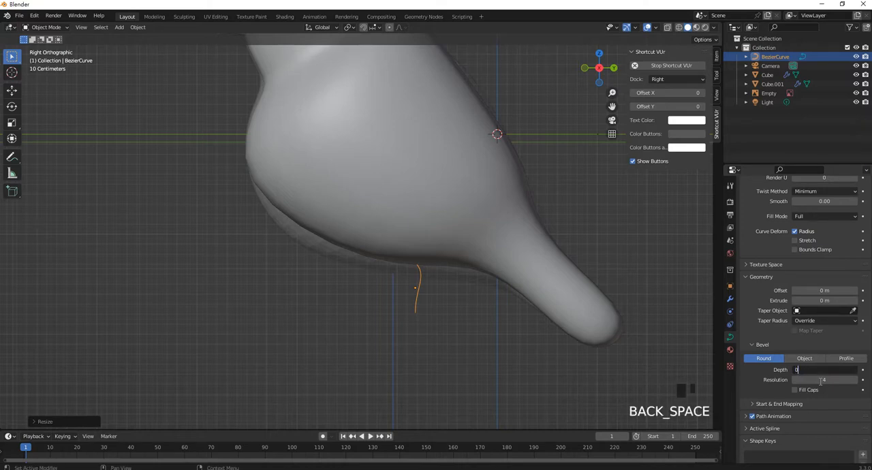
pyautogui.write('.2')
pyautogui.press('Return')
# In Edit Mode, move the leg curve's upper control point up inside the belly
pyautogui.scroll(3, 441, 295)
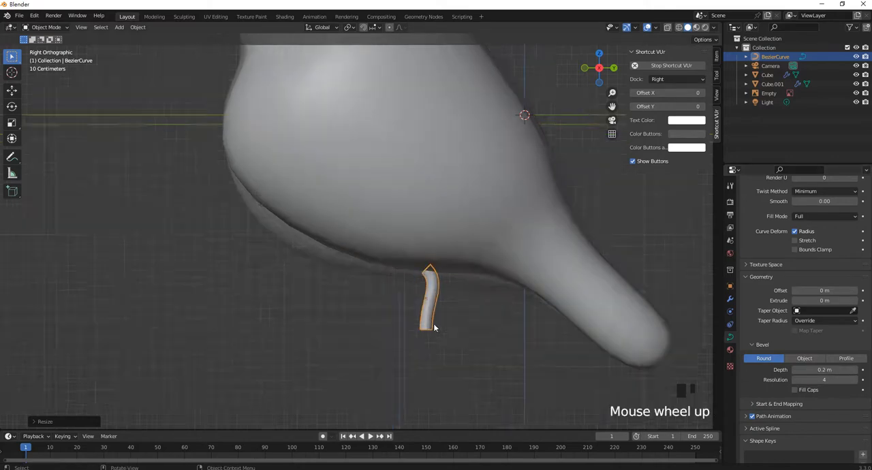
pyautogui.press('Tab')
pyautogui.moveTo(356, 218); pyautogui.dragTo(492, 286)
pyautogui.press('g')
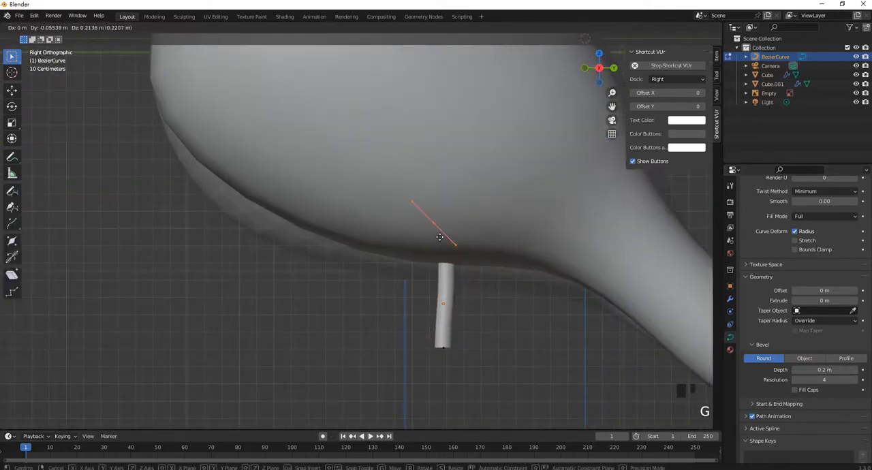
pyautogui.click(439, 234)
# Select the leg's lower end point and tilt its upper handle backward to bend the leg forward
pyautogui.moveTo(418, 294); pyautogui.dragTo(466, 317)
pyautogui.moveTo(386, 302); pyautogui.dragTo(487, 379)
pyautogui.scroll(-1, 441, 328)
pyautogui.press('g')
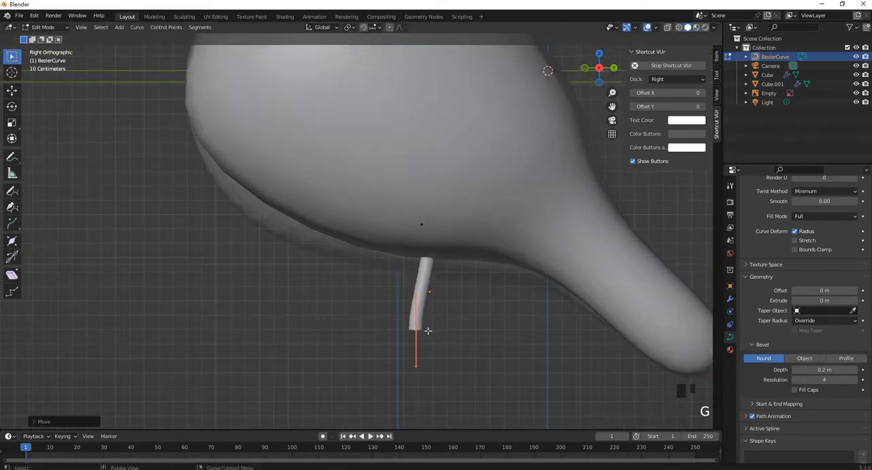
pyautogui.click(419, 329)
pyautogui.press('g')
pyautogui.click(471, 299)
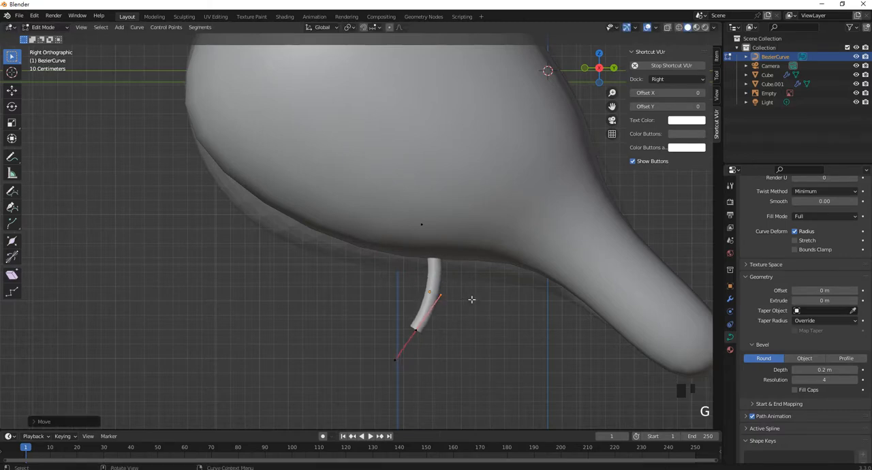
pyautogui.press('g')
pyautogui.click(425, 326)
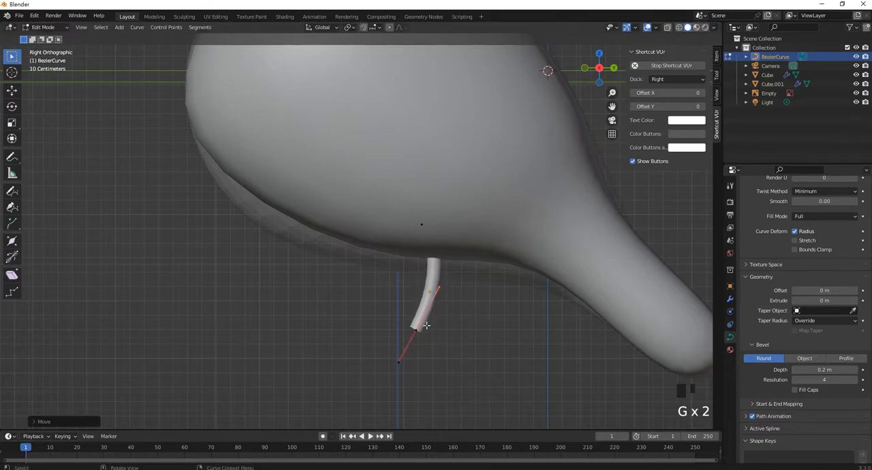
# Raise the leg's lower control point slightly back and extrude a new segment down and forward from it
pyautogui.moveTo(507, 388); pyautogui.dragTo(338, 268)
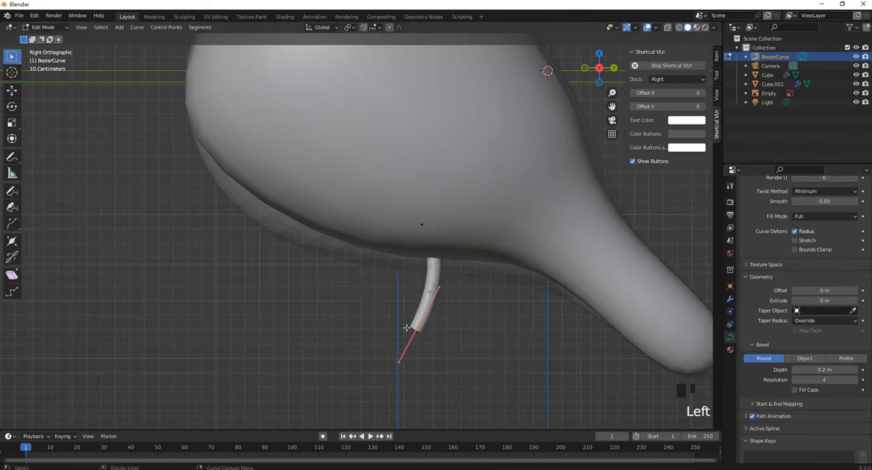
pyautogui.press('g')
pyautogui.click(414, 302)
pyautogui.moveTo(456, 323); pyautogui.dragTo(408, 295)
pyautogui.press('e')
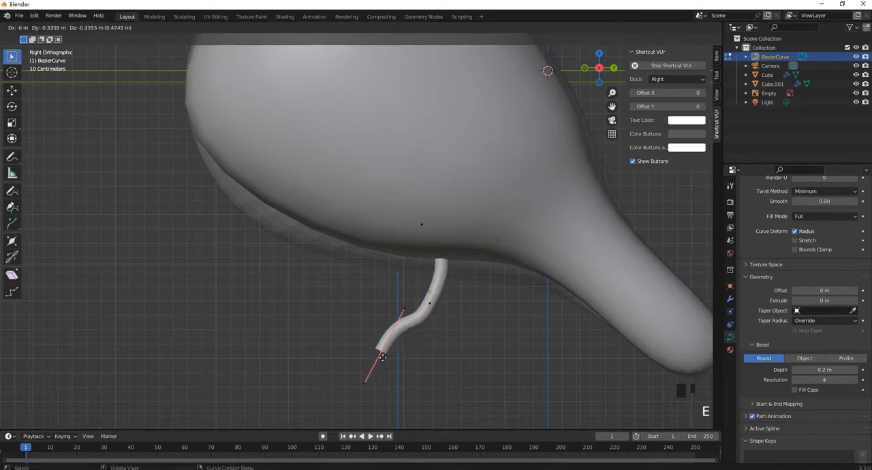
pyautogui.click(392, 373)
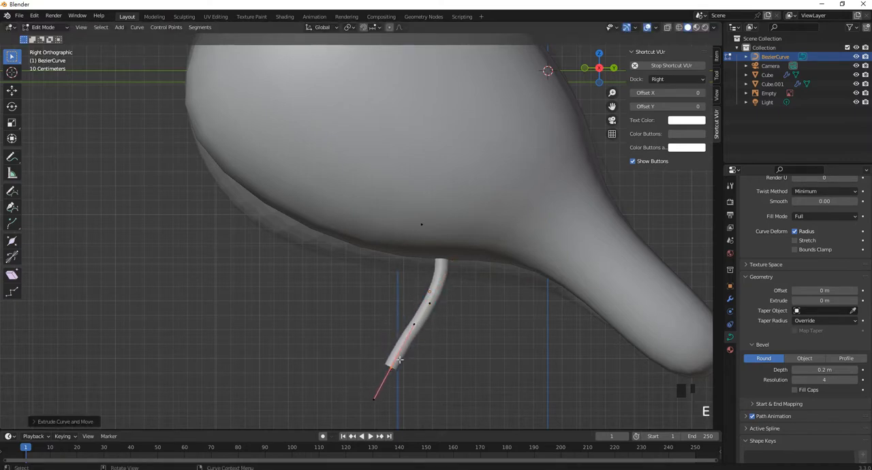
# Extrude two more points from the leg's end, one up and forward and one down and forward, forming a zigzag
pyautogui.keyDown('shift'); pyautogui.moveTo(391, 366); pyautogui.dragTo(411, 365, button='middle'); pyautogui.keyUp('shift')
pyautogui.press('e')
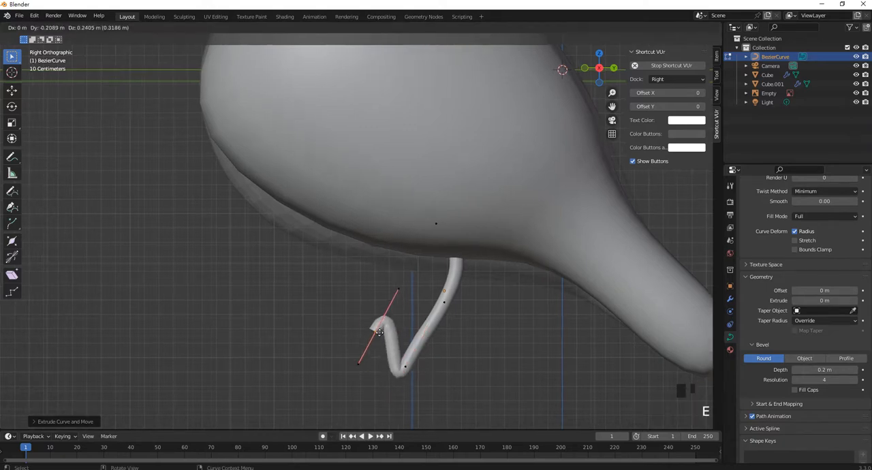
pyautogui.click(372, 342)
pyautogui.press('e')
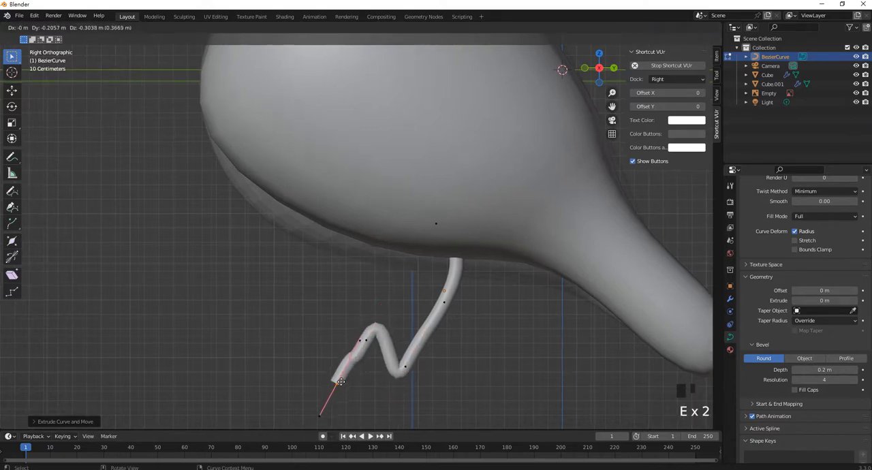
pyautogui.click(340, 389)
# Select the control point below the belly and shift it slightly backward along Y with the Move tool
pyautogui.scroll(3, 384, 307)
pyautogui.scroll(3, 385, 306)
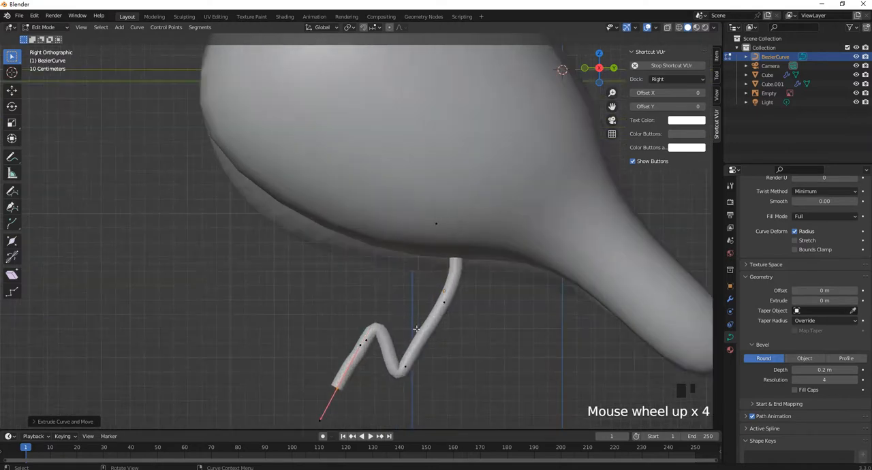
pyautogui.keyDown('shift'); pyautogui.moveTo(436, 341); pyautogui.dragTo(435, 292, button='middle'); pyautogui.keyUp('shift')
pyautogui.click(473, 299)
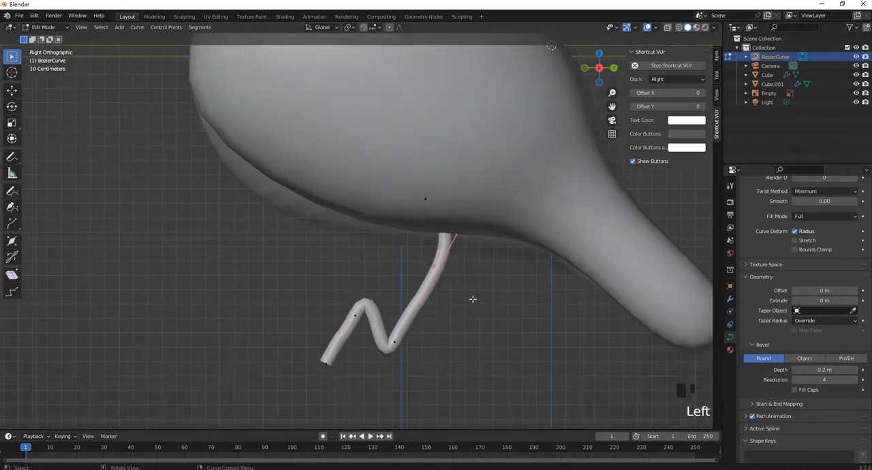
pyautogui.click(12, 90)
pyautogui.click(444, 277)
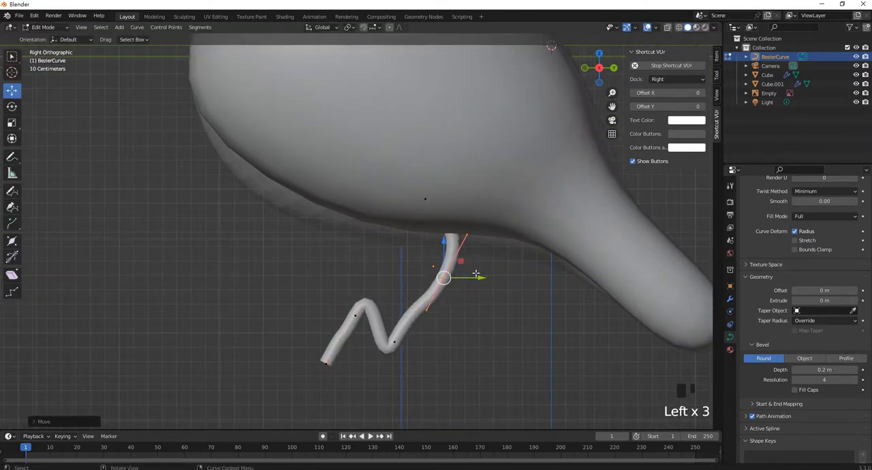
# Adjust the upper and lower handles of the control point below the belly to reshape the leg's bend
pyautogui.moveTo(489, 246); pyautogui.dragTo(457, 261)
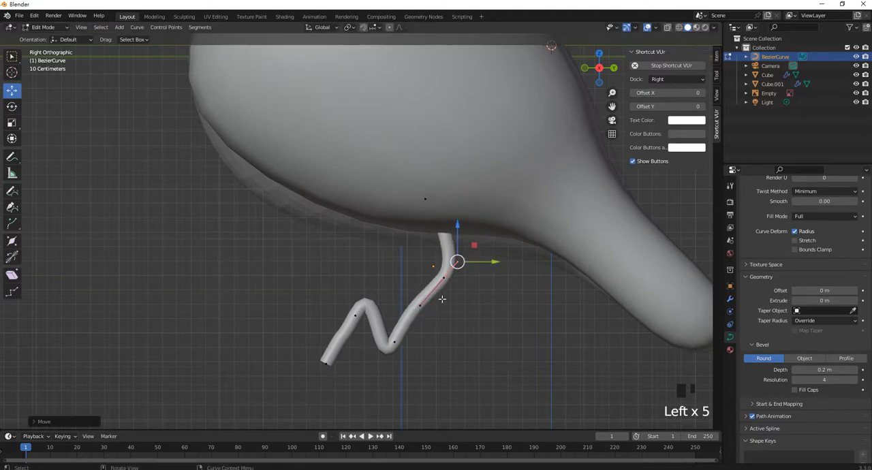
pyautogui.moveTo(413, 286); pyautogui.dragTo(446, 334)
pyautogui.scroll(2, 427, 386)
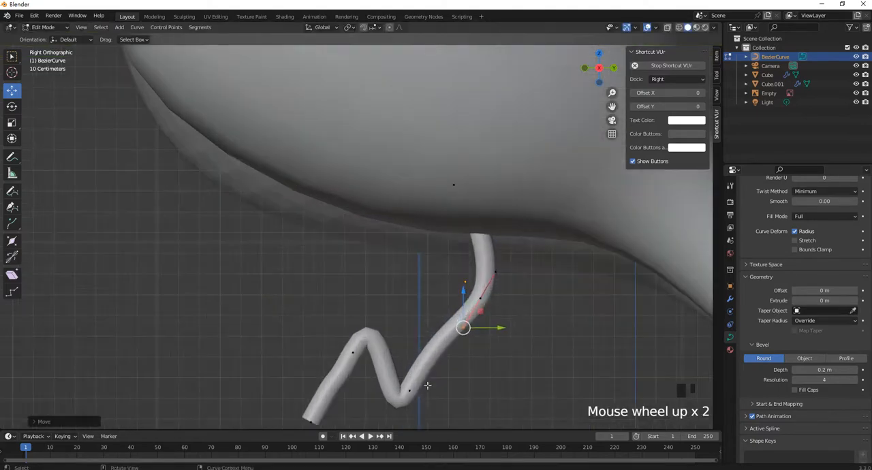
# Move the control point at the leg's lower bend back and up, and raise the control point of the front bend slightly
pyautogui.keyDown('shift'); pyautogui.moveTo(427, 385); pyautogui.dragTo(417, 343, button='middle'); pyautogui.keyUp('shift')
pyautogui.moveTo(389, 300); pyautogui.dragTo(432, 371)
pyautogui.moveTo(399, 331); pyautogui.dragTo(424, 306)
pyautogui.moveTo(308, 269); pyautogui.dragTo(356, 307)
pyautogui.moveTo(344, 293); pyautogui.dragTo(346, 272)
# Reshape the front end of the leg curve by adjusting its end point and handle, shifting it slightly backward
pyautogui.click(307, 347)
pyautogui.moveTo(299, 363); pyautogui.dragTo(319, 328)
pyautogui.moveTo(322, 253); pyautogui.dragTo(334, 297)
pyautogui.moveTo(279, 351); pyautogui.dragTo(314, 389)
pyautogui.moveTo(300, 378); pyautogui.dragTo(311, 353)
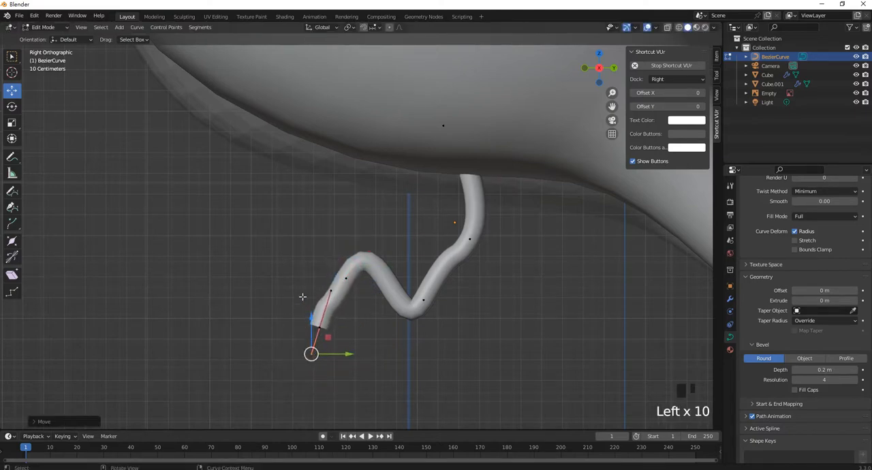
pyautogui.moveTo(296, 281); pyautogui.dragTo(347, 376)
pyautogui.moveTo(317, 325); pyautogui.dragTo(331, 327)
# Adjust the upper handle of the leg's lower bend point to straighten the segment above it, and check the leg from the front
pyautogui.moveTo(447, 327); pyautogui.dragTo(418, 311)
pyautogui.moveTo(423, 232); pyautogui.dragTo(453, 266)
pyautogui.scroll(-4, 468, 309)
pyautogui.scroll(-2, 468, 309)
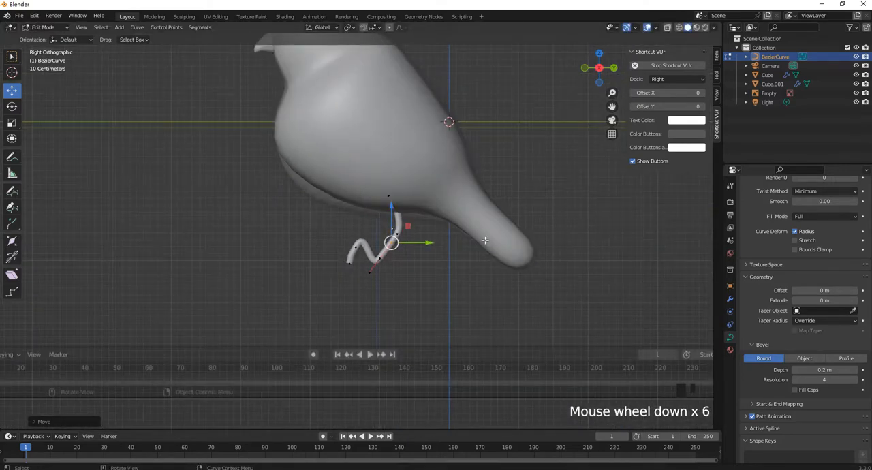
pyautogui.press('KP_1')
pyautogui.scroll(4, 461, 253)
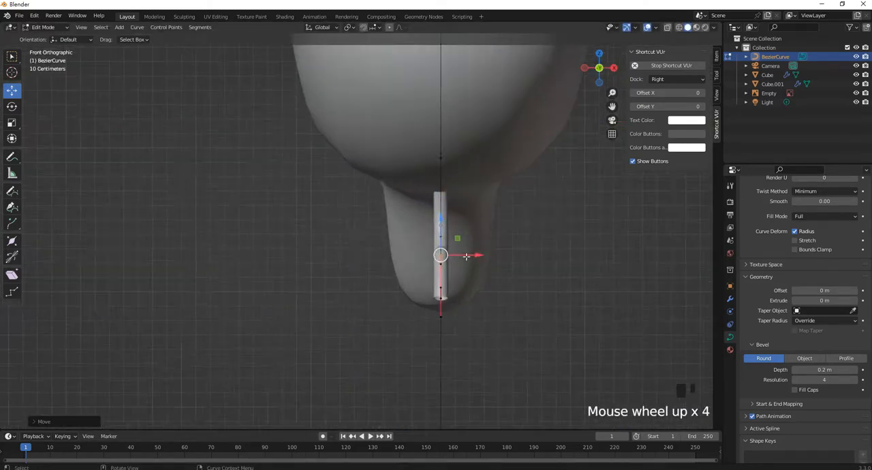
pyautogui.moveTo(470, 235); pyautogui.dragTo(589, 243, button='middle')
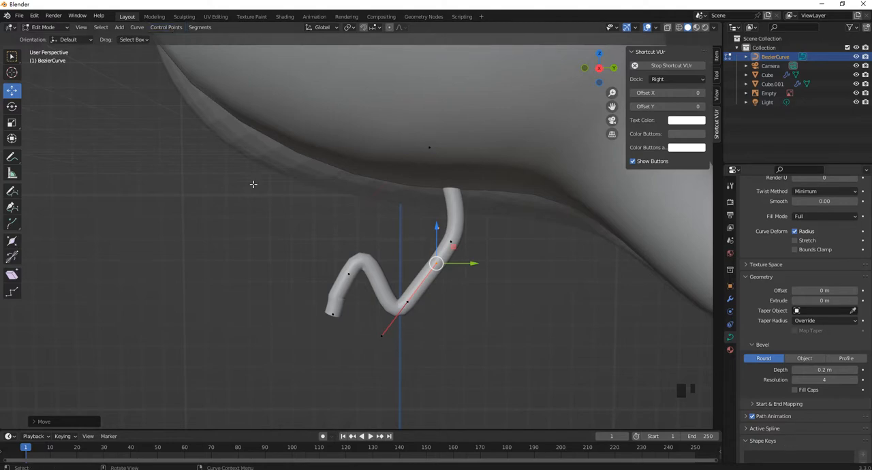
# In Object Mode, enable Fill Caps on the leg curve and set its bevel resolution to 3
pyautogui.click(55, 29)
pyautogui.click(45, 37)
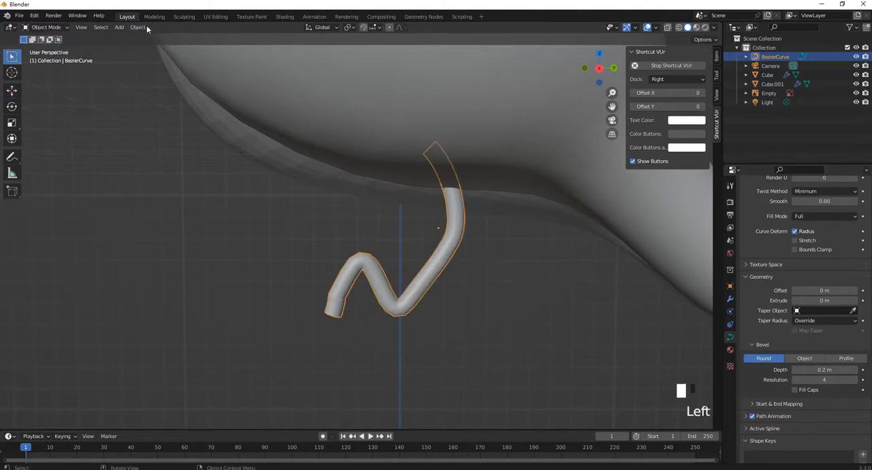
pyautogui.click(139, 27)
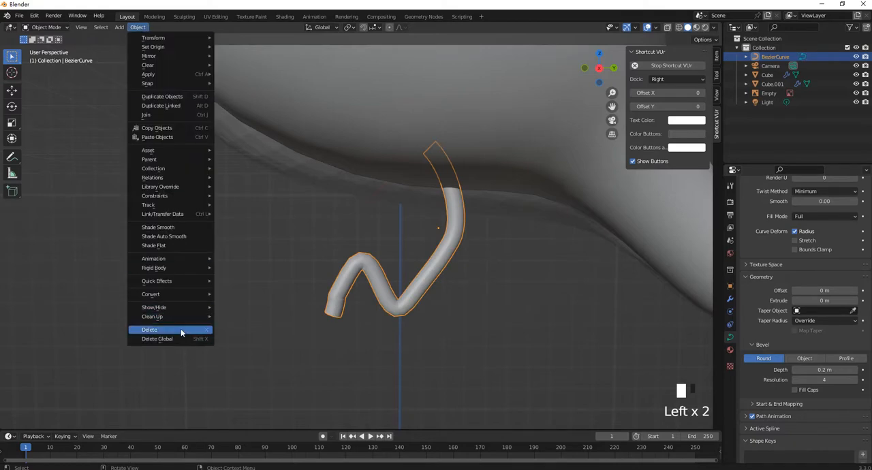
pyautogui.moveTo(174, 295)
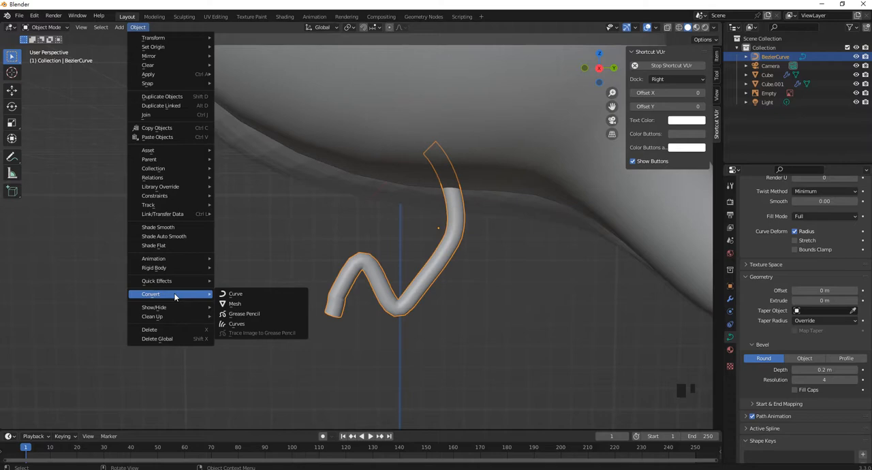
pyautogui.click(795, 391)
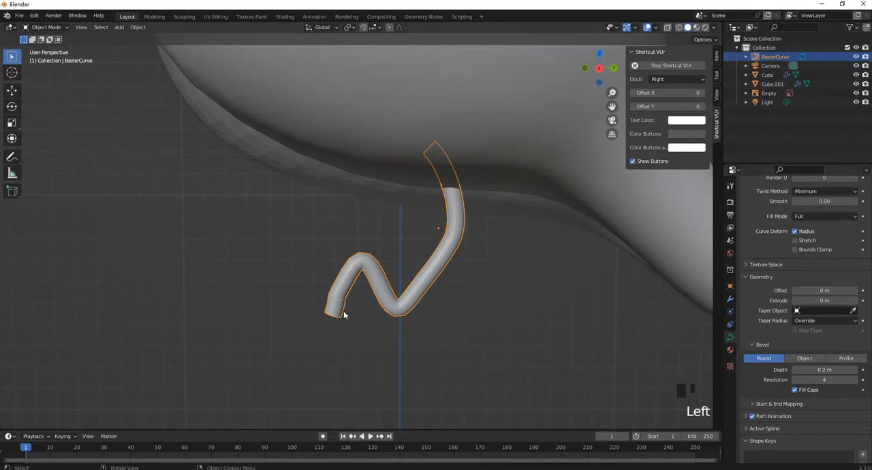
pyautogui.click(826, 381)
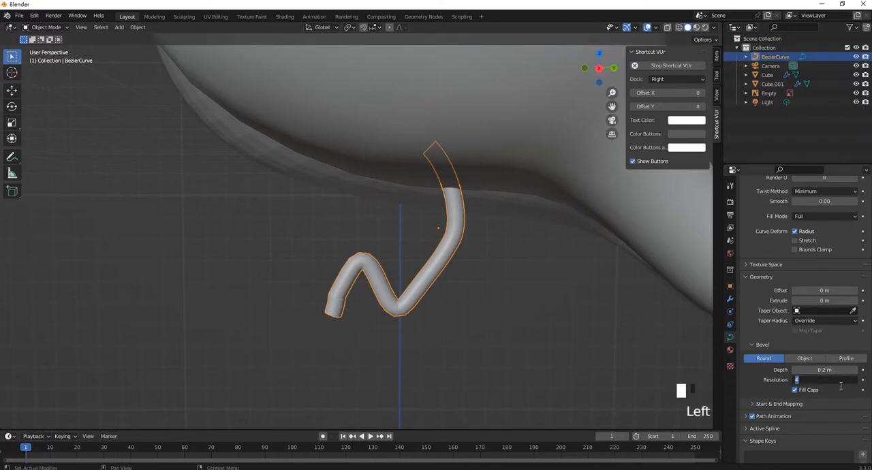
pyautogui.write('3')
pyautogui.press('Return')
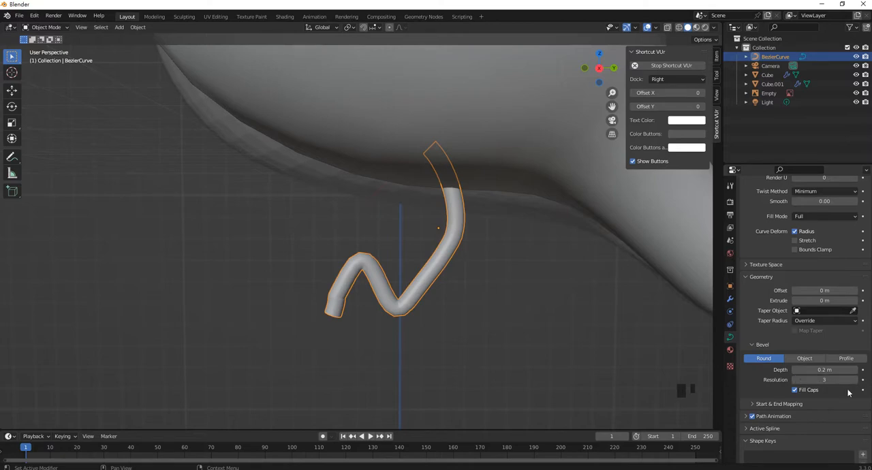
# Convert the leg curve to a mesh and open it in Edit Mode
pyautogui.click(140, 30)
pyautogui.moveTo(183, 293)
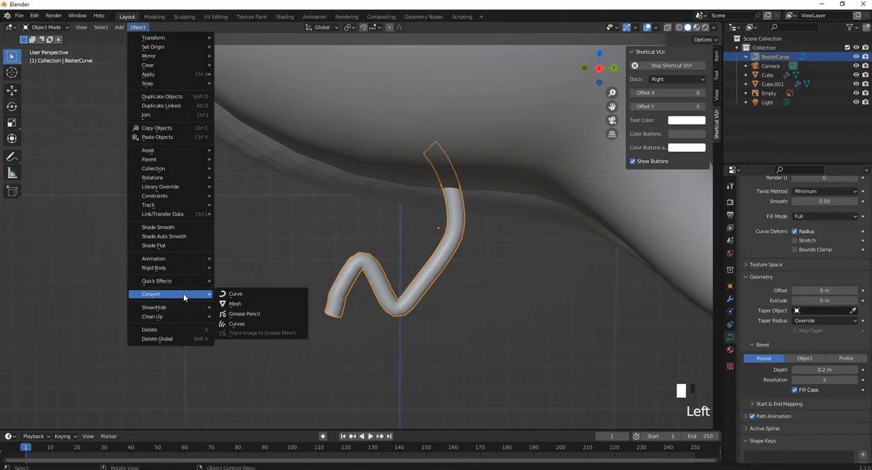
pyautogui.click(259, 304)
pyautogui.scroll(4, 428, 265)
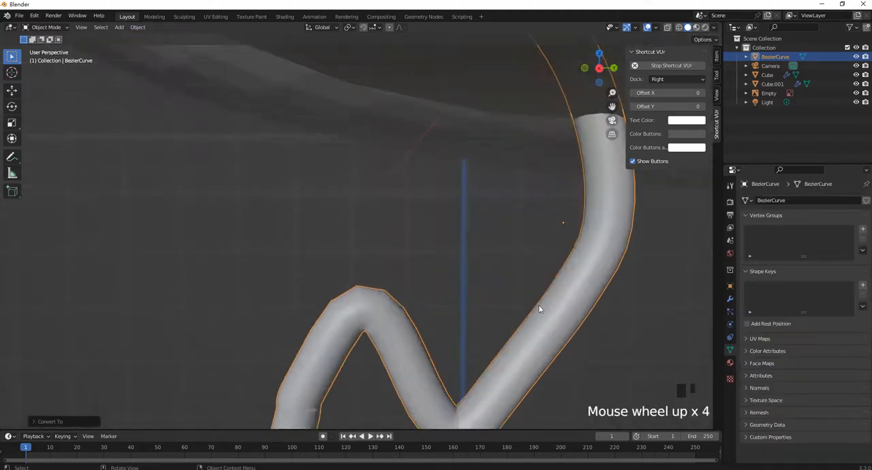
pyautogui.press('Tab')
pyautogui.scroll(-2, 468, 262)
pyautogui.moveTo(477, 250); pyautogui.dragTo(477, 215, button='middle')
pyautogui.scroll(1, 476, 214)
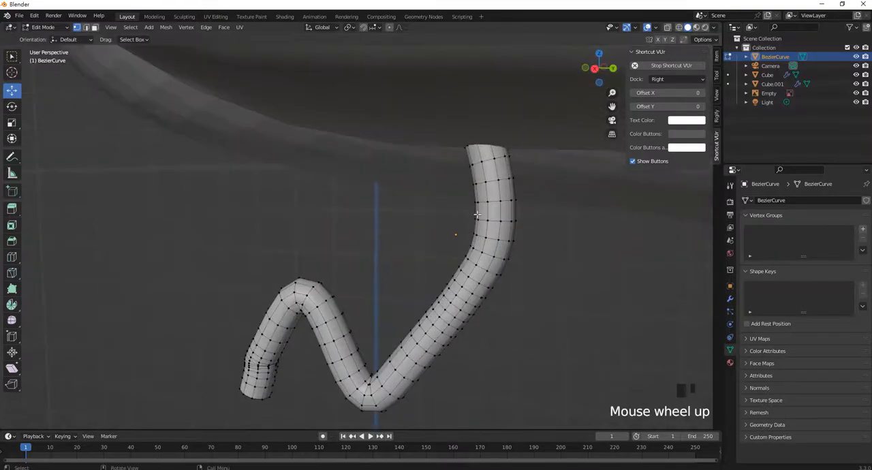
# Select surplus edge loops along the upper leg, the straight zigzag segments and the front end, and dissolve those edges
pyautogui.scroll(-8, 483, 216)
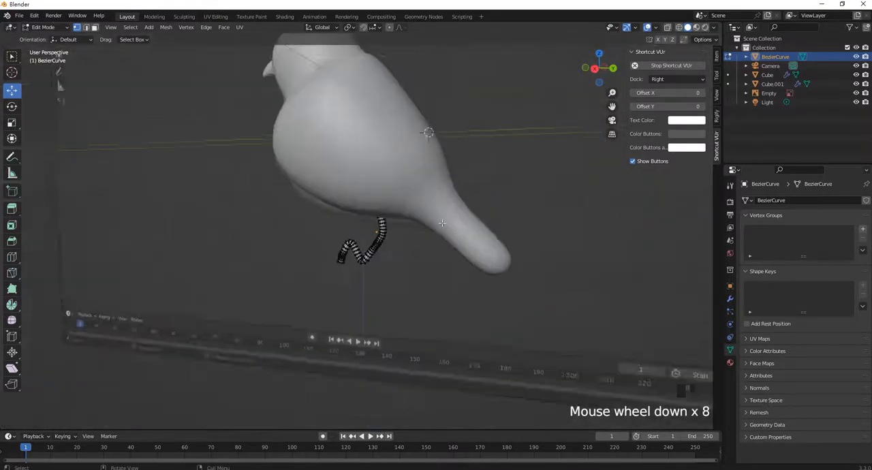
pyautogui.moveTo(484, 216); pyautogui.dragTo(438, 242, button='middle')
pyautogui.scroll(7, 454, 231)
pyautogui.scroll(-1, 454, 231)
pyautogui.scroll(2, 449, 230)
pyautogui.scroll(-1, 449, 230)
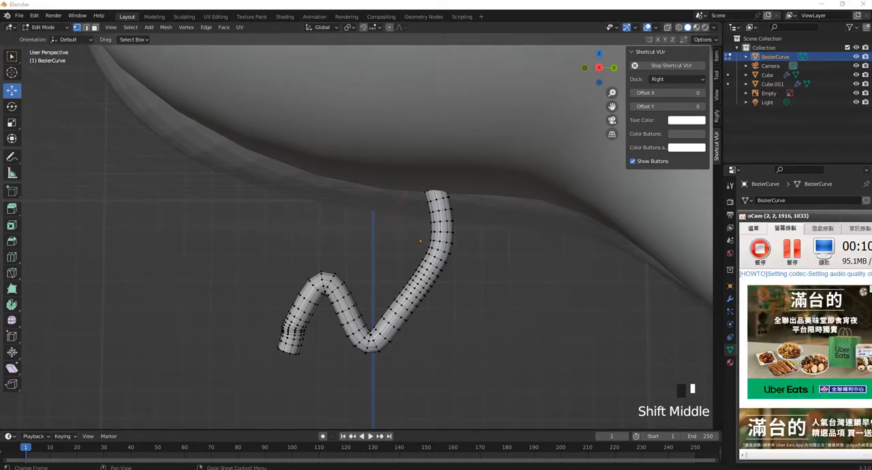
pyautogui.click(795, 250)
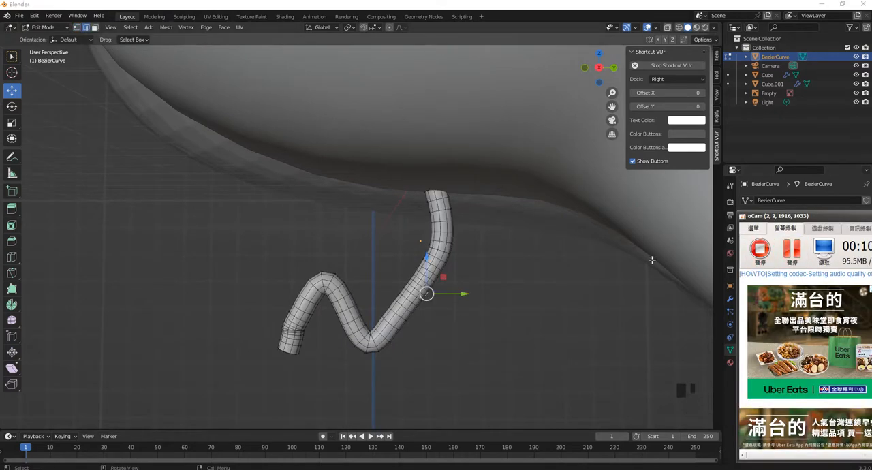
pyautogui.click(562, 291)
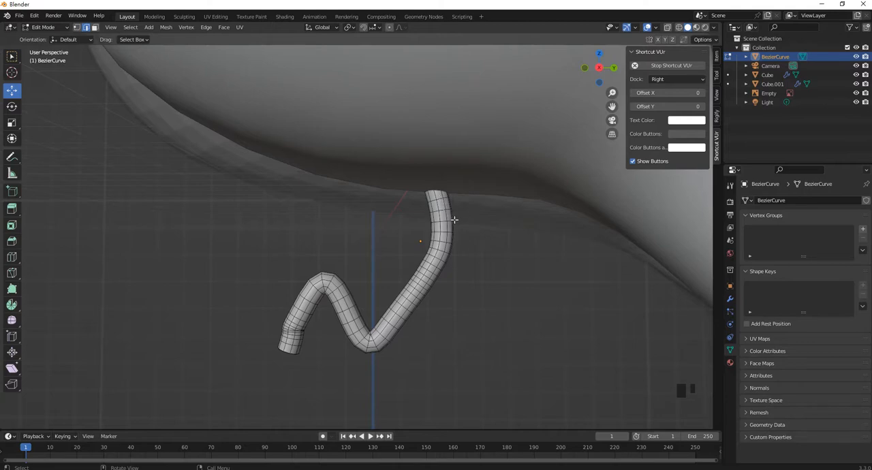
pyautogui.keyDown('alt'); pyautogui.keyDown('shift'); pyautogui.click(439, 202); pyautogui.keyUp('shift'); pyautogui.keyUp('alt')
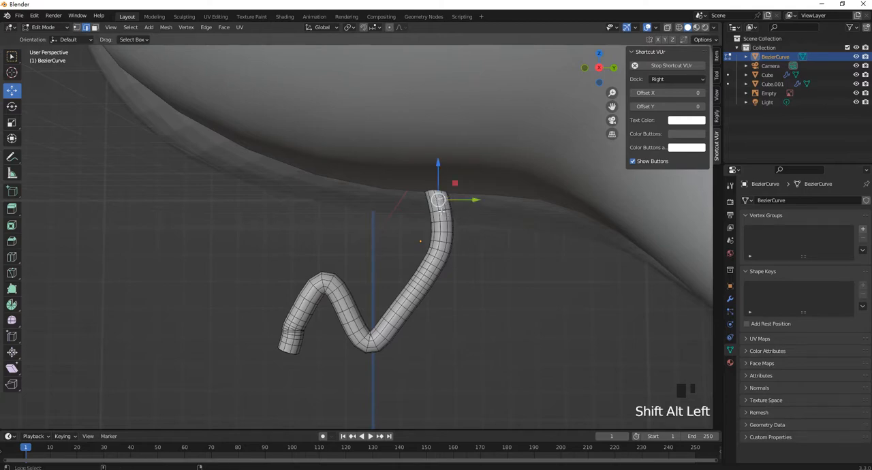
pyautogui.keyDown('alt'); pyautogui.keyDown('shift'); pyautogui.click(440, 206); pyautogui.keyUp('shift'); pyautogui.keyUp('alt')
pyautogui.keyDown('alt'); pyautogui.keyDown('shift'); pyautogui.click(445, 238); pyautogui.keyUp('shift'); pyautogui.keyUp('alt')
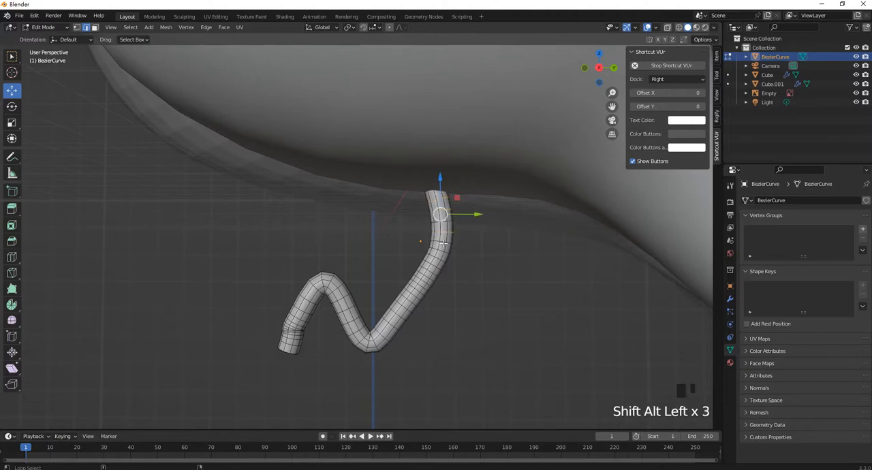
pyautogui.keyDown('alt'); pyautogui.keyDown('shift'); pyautogui.click(444, 251); pyautogui.keyUp('shift'); pyautogui.keyUp('alt')
pyautogui.keyDown('alt'); pyautogui.keyDown('shift'); pyautogui.click(437, 258); pyautogui.keyUp('shift'); pyautogui.keyUp('alt')
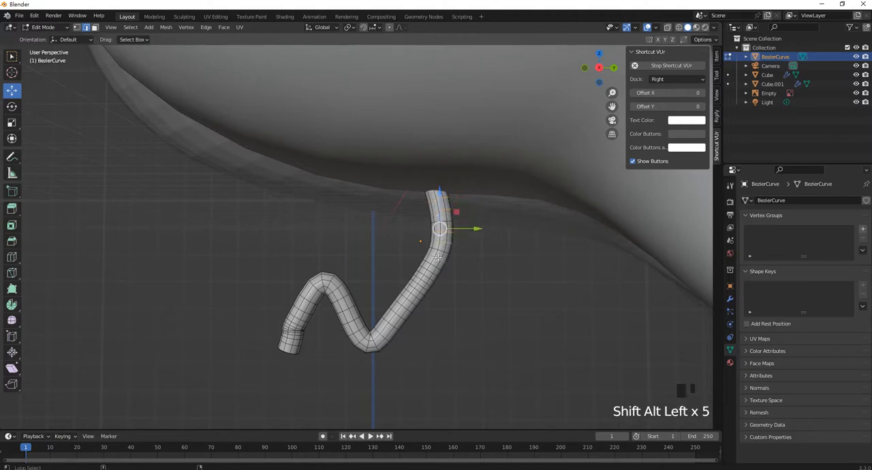
pyautogui.keyDown('alt'); pyautogui.keyDown('shift'); pyautogui.click(430, 273); pyautogui.keyUp('shift'); pyautogui.keyUp('alt')
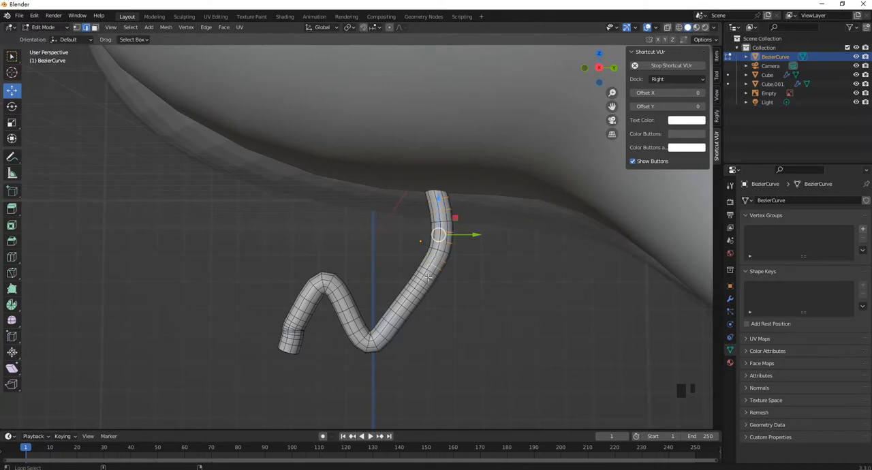
pyautogui.keyDown('alt'); pyautogui.keyDown('shift'); pyautogui.click(428, 277); pyautogui.keyUp('shift'); pyautogui.keyUp('alt')
pyautogui.keyDown('alt'); pyautogui.keyDown('shift'); pyautogui.click(423, 295); pyautogui.keyUp('shift'); pyautogui.keyUp('alt')
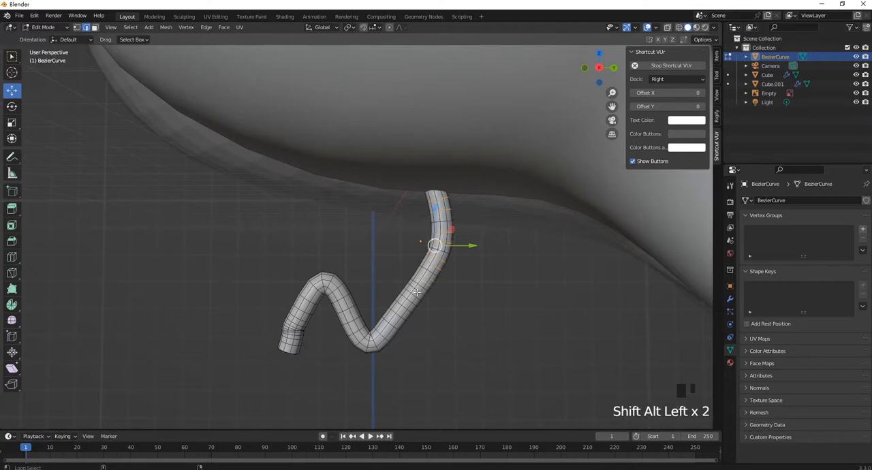
pyautogui.keyDown('alt'); pyautogui.keyDown('shift'); pyautogui.click(415, 292); pyautogui.keyUp('shift'); pyautogui.keyUp('alt')
pyautogui.keyDown('alt'); pyautogui.keyDown('shift'); pyautogui.click(413, 295); pyautogui.keyUp('shift'); pyautogui.keyUp('alt')
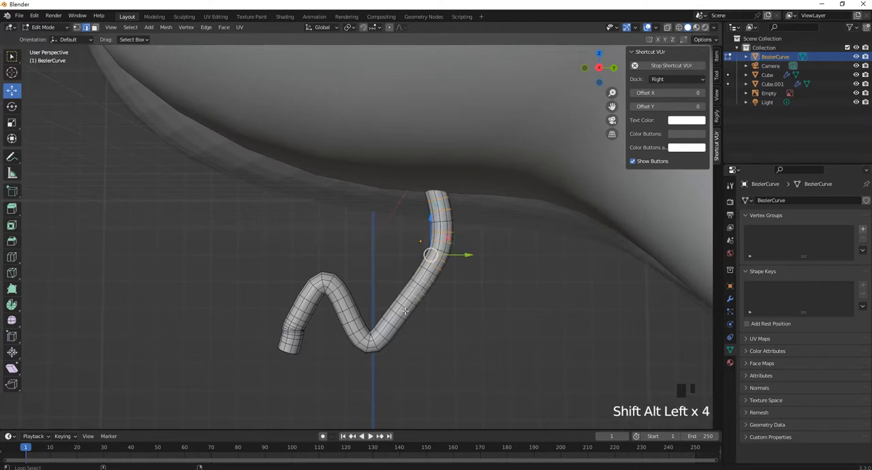
pyautogui.keyDown('alt'); pyautogui.keyDown('shift'); pyautogui.click(405, 307); pyautogui.keyUp('shift'); pyautogui.keyUp('alt')
pyautogui.keyDown('alt'); pyautogui.keyDown('shift'); pyautogui.click(397, 316); pyautogui.keyUp('shift'); pyautogui.keyUp('alt')
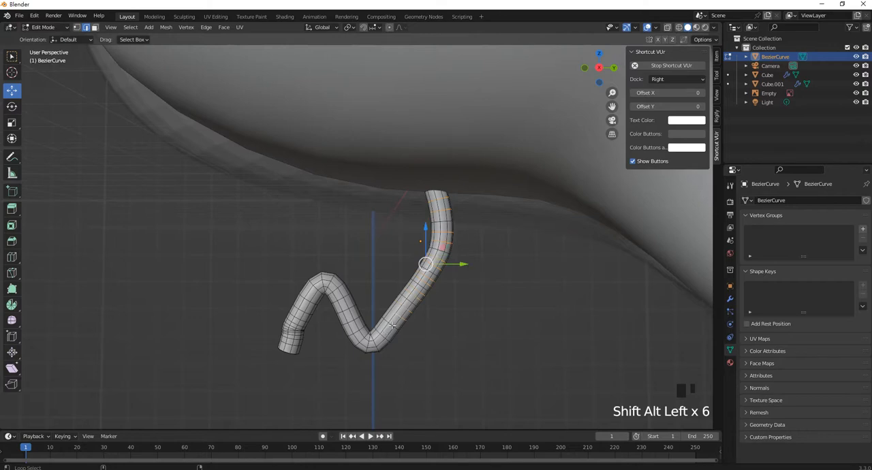
pyautogui.keyDown('alt'); pyautogui.keyDown('shift'); pyautogui.click(388, 326); pyautogui.keyUp('shift'); pyautogui.keyUp('alt')
pyautogui.keyDown('alt'); pyautogui.keyDown('shift'); pyautogui.click(354, 328); pyautogui.keyUp('shift'); pyautogui.keyUp('alt')
pyautogui.keyDown('alt'); pyautogui.keyDown('shift'); pyautogui.click(350, 321); pyautogui.keyUp('shift'); pyautogui.keyUp('alt')
pyautogui.keyDown('alt'); pyautogui.keyDown('shift'); pyautogui.click(345, 310); pyautogui.keyUp('shift'); pyautogui.keyUp('alt')
pyautogui.keyDown('alt'); pyautogui.keyDown('shift'); pyautogui.click(340, 299); pyautogui.keyUp('shift'); pyautogui.keyUp('alt')
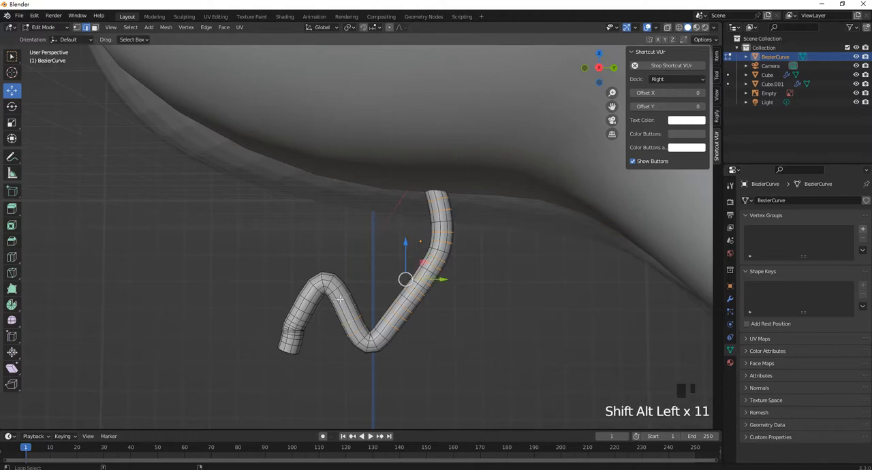
pyautogui.keyDown('alt'); pyautogui.keyDown('shift'); pyautogui.click(307, 301); pyautogui.keyUp('shift'); pyautogui.keyUp('alt')
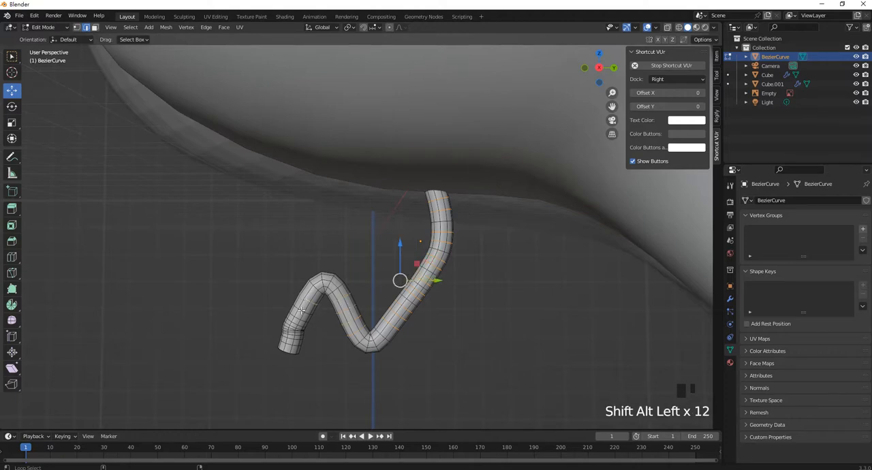
pyautogui.keyDown('alt'); pyautogui.keyDown('shift'); pyautogui.click(302, 311); pyautogui.keyUp('shift'); pyautogui.keyUp('alt')
pyautogui.keyDown('alt'); pyautogui.keyDown('shift'); pyautogui.click(299, 318); pyautogui.keyUp('shift'); pyautogui.keyUp('alt')
pyautogui.scroll(2, 298, 319)
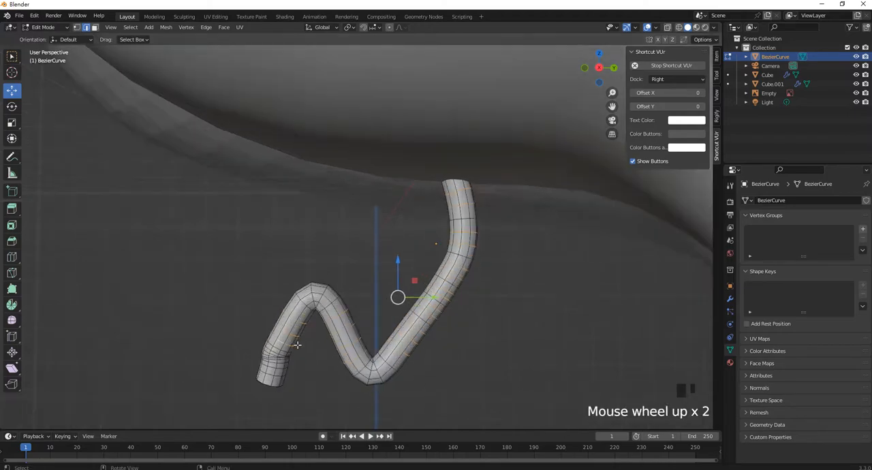
pyautogui.keyDown('shift'); pyautogui.moveTo(297, 345); pyautogui.dragTo(303, 276, button='middle'); pyautogui.keyUp('shift')
pyautogui.scroll(4, 300, 276)
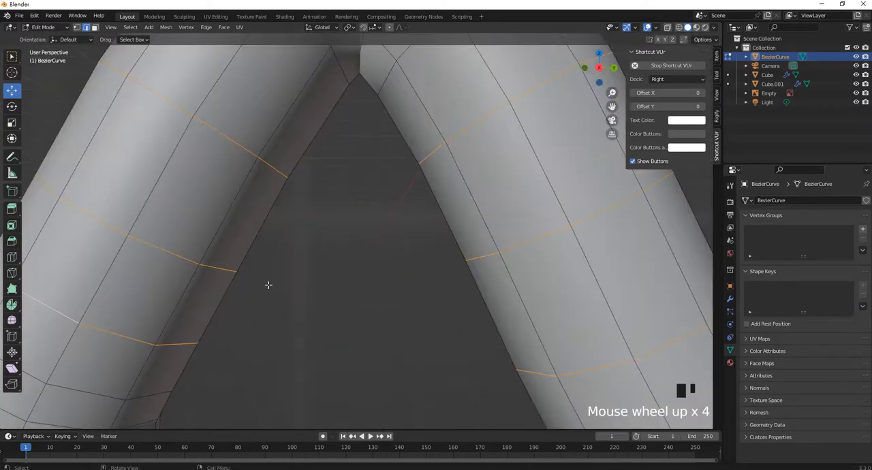
pyautogui.scroll(-2, 268, 285)
pyautogui.keyDown('alt'); pyautogui.keyDown('shift'); pyautogui.click(223, 301); pyautogui.keyUp('shift'); pyautogui.keyUp('alt')
pyautogui.keyDown('alt'); pyautogui.keyDown('shift'); pyautogui.click(223, 300); pyautogui.keyUp('shift'); pyautogui.keyUp('alt')
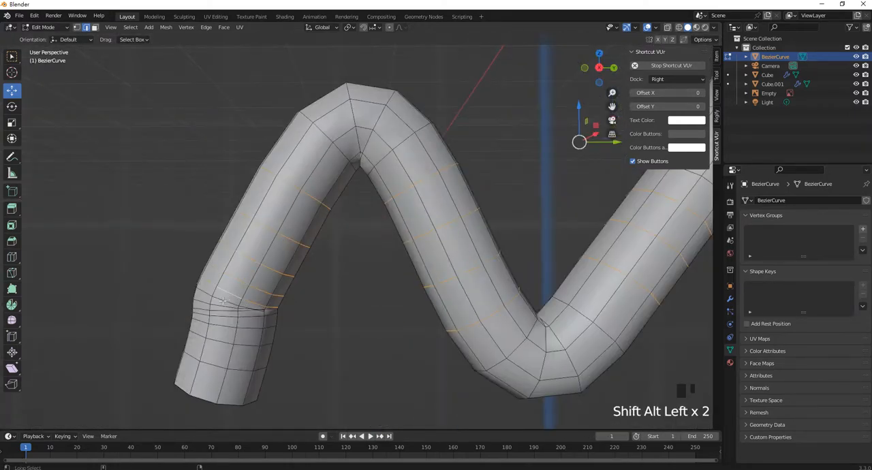
pyautogui.keyDown('alt'); pyautogui.keyDown('shift'); pyautogui.click(222, 305); pyautogui.keyUp('shift'); pyautogui.keyUp('alt')
pyautogui.keyDown('alt'); pyautogui.keyDown('shift'); pyautogui.click(218, 309); pyautogui.keyUp('shift'); pyautogui.keyUp('alt')
pyautogui.keyDown('alt'); pyautogui.keyDown('shift'); pyautogui.click(220, 314); pyautogui.keyUp('shift'); pyautogui.keyUp('alt')
pyautogui.keyDown('alt'); pyautogui.keyDown('shift'); pyautogui.click(224, 320); pyautogui.keyUp('shift'); pyautogui.keyUp('alt')
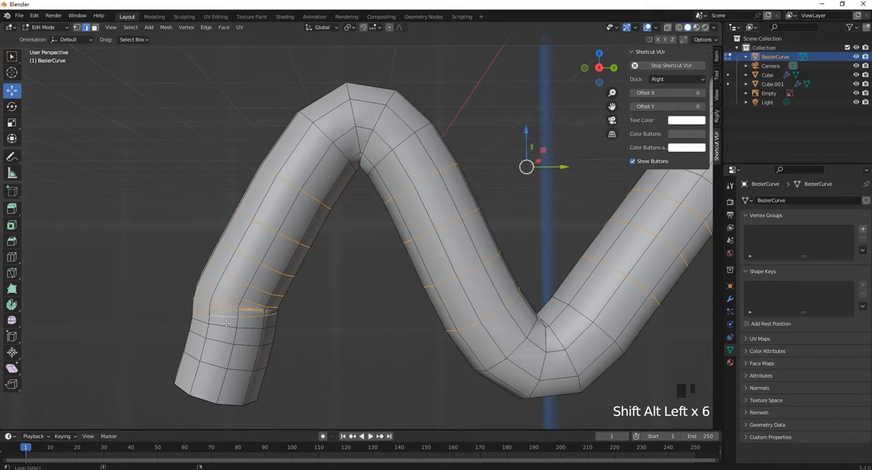
pyautogui.keyDown('alt'); pyautogui.keyDown('shift'); pyautogui.click(226, 327); pyautogui.keyUp('shift'); pyautogui.keyUp('alt')
pyautogui.keyDown('alt'); pyautogui.keyDown('shift'); pyautogui.click(221, 342); pyautogui.keyUp('shift'); pyautogui.keyUp('alt')
pyautogui.keyDown('alt'); pyautogui.keyDown('shift'); pyautogui.click(213, 367); pyautogui.keyUp('shift'); pyautogui.keyUp('alt')
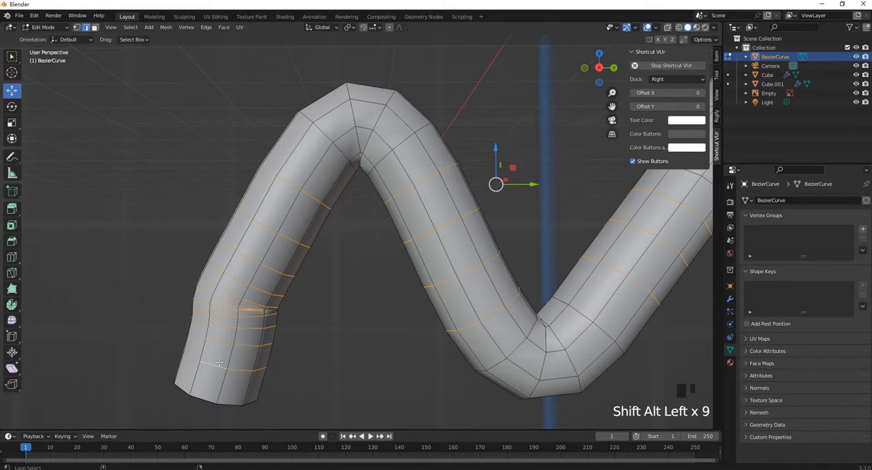
pyautogui.scroll(-7, 230, 344)
pyautogui.keyDown('shift'); pyautogui.moveTo(438, 162); pyautogui.dragTo(427, 278, button='middle'); pyautogui.keyUp('shift')
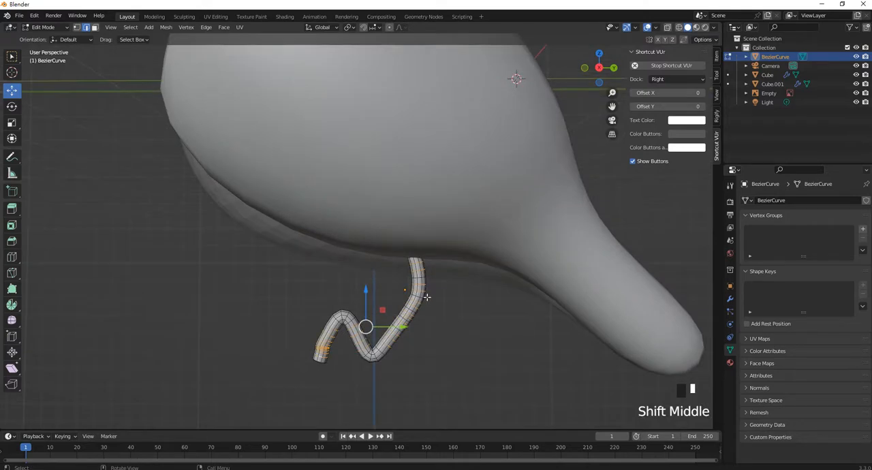
pyautogui.press('Delete')
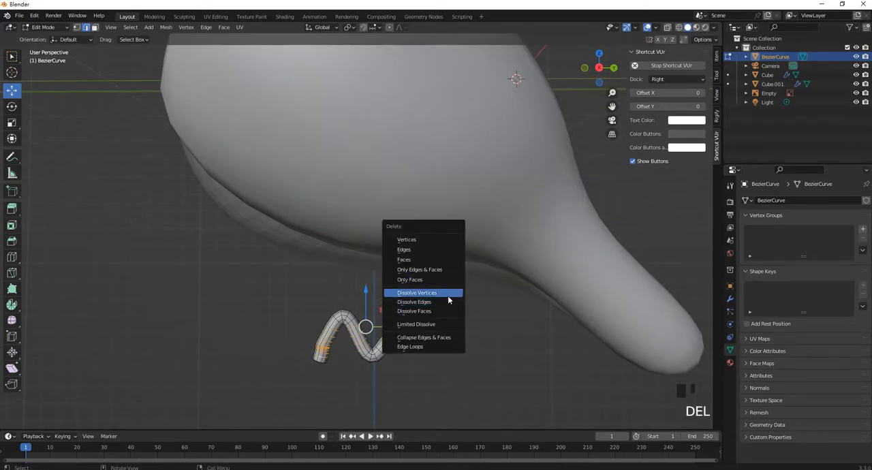
pyautogui.click(446, 308)
pyautogui.scroll(2, 428, 321)
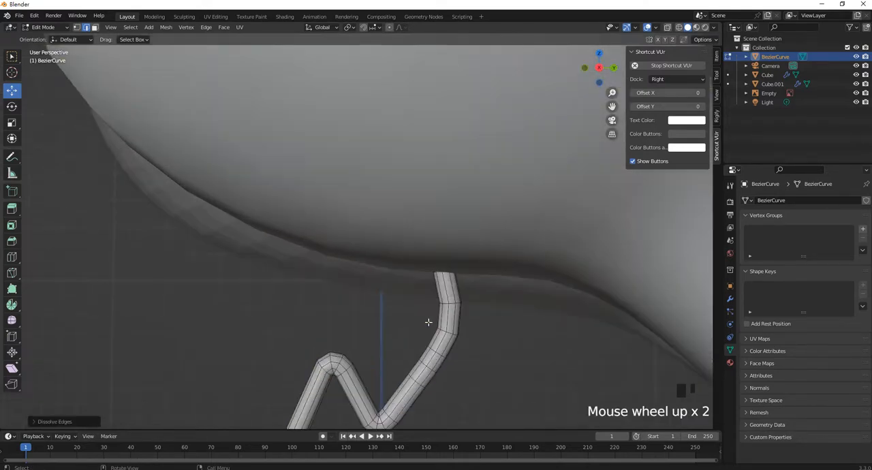
pyautogui.keyDown('shift'); pyautogui.moveTo(460, 317); pyautogui.dragTo(453, 256, button='middle'); pyautogui.keyUp('shift')
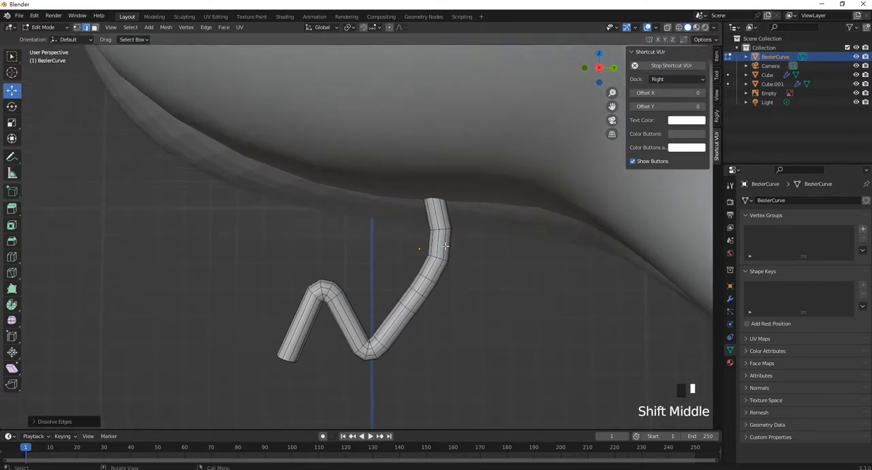
# Select the edge loops above and below the knee bend on the upper leg and dissolve those edges
pyautogui.scroll(2, 447, 233)
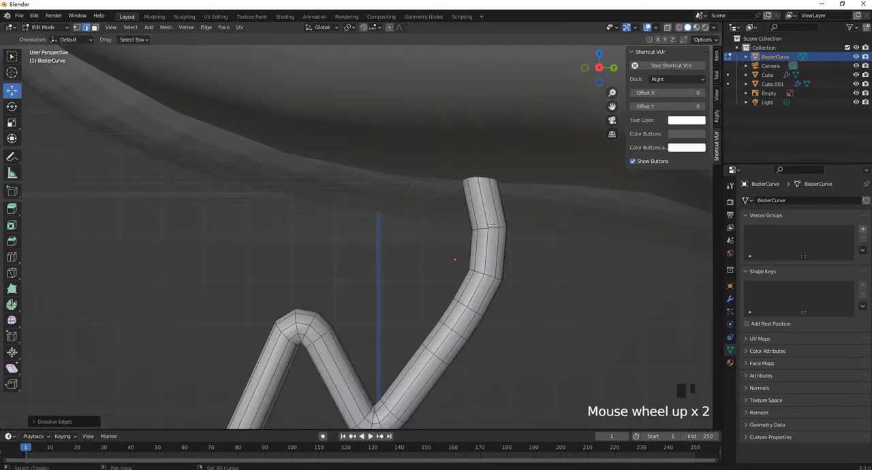
pyautogui.keyDown('alt'); pyautogui.keyDown('shift'); pyautogui.click(494, 226); pyautogui.keyUp('shift'); pyautogui.keyUp('alt')
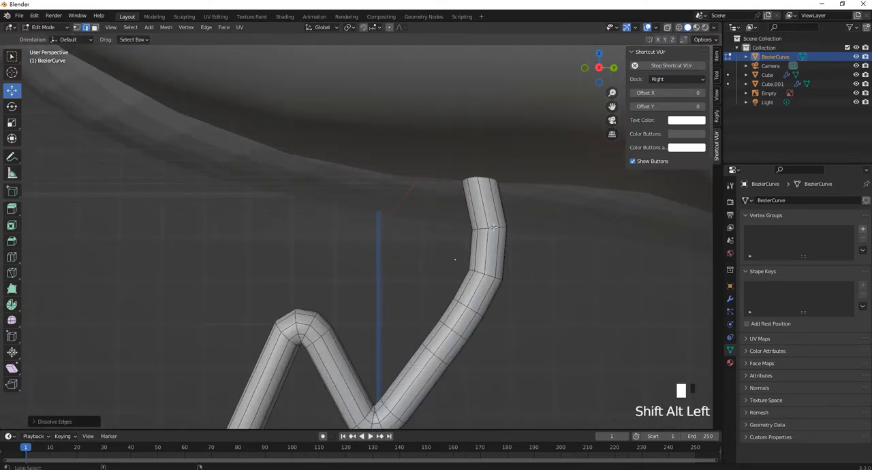
pyautogui.keyDown('alt'); pyautogui.keyDown('shift'); pyautogui.click(471, 310); pyautogui.keyUp('shift'); pyautogui.keyUp('alt')
pyautogui.keyDown('alt'); pyautogui.keyDown('shift'); pyautogui.click(456, 333); pyautogui.keyUp('shift'); pyautogui.keyUp('alt')
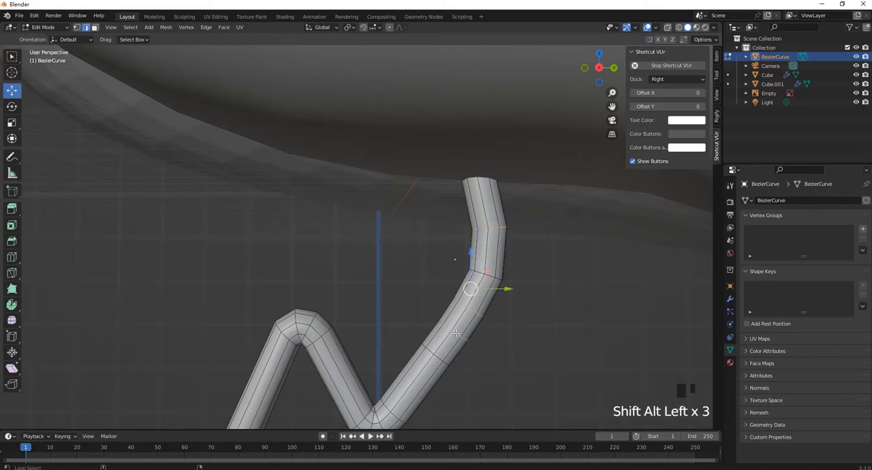
pyautogui.press('Delete')
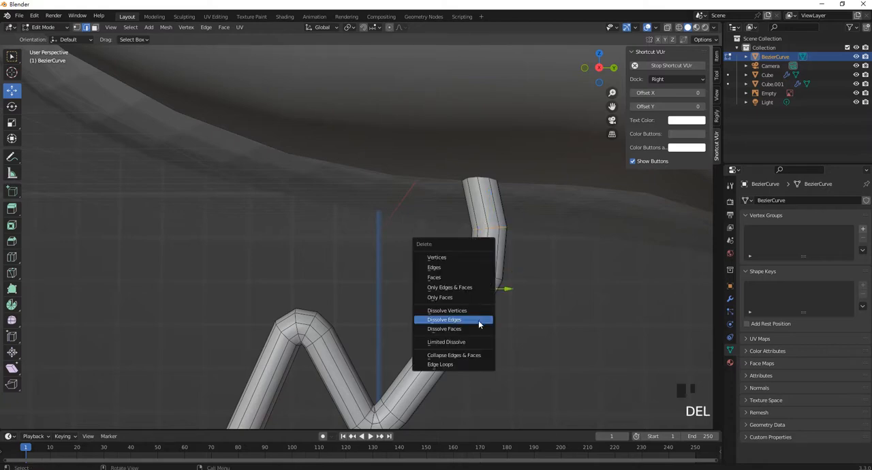
pyautogui.click(479, 322)
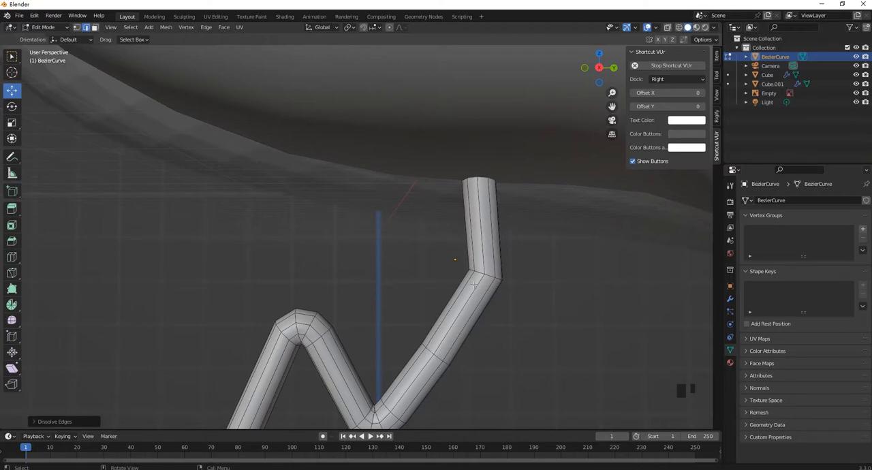
# In the right-side wireframe view, move the knee's vertex loop backward and enlarge it, then shift the loop below it
pyautogui.press('KP_1')
pyautogui.press('KP_3')
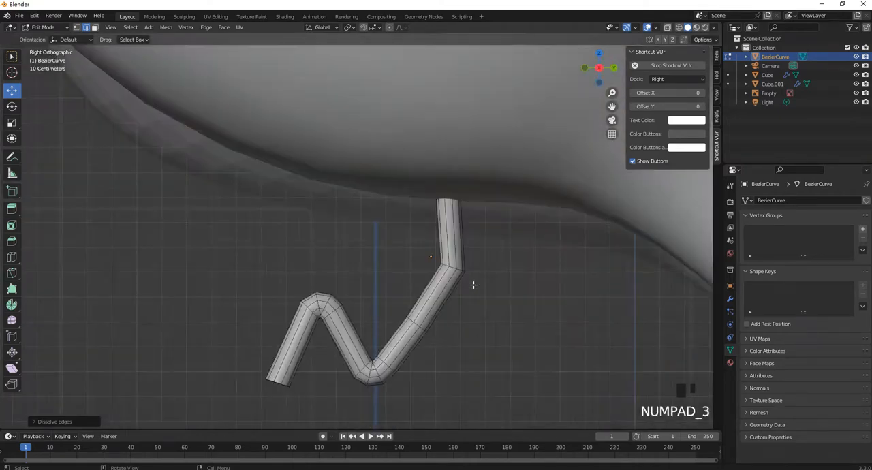
pyautogui.keyDown('shift'); pyautogui.moveTo(457, 274); pyautogui.dragTo(448, 246, button='middle'); pyautogui.keyUp('shift')
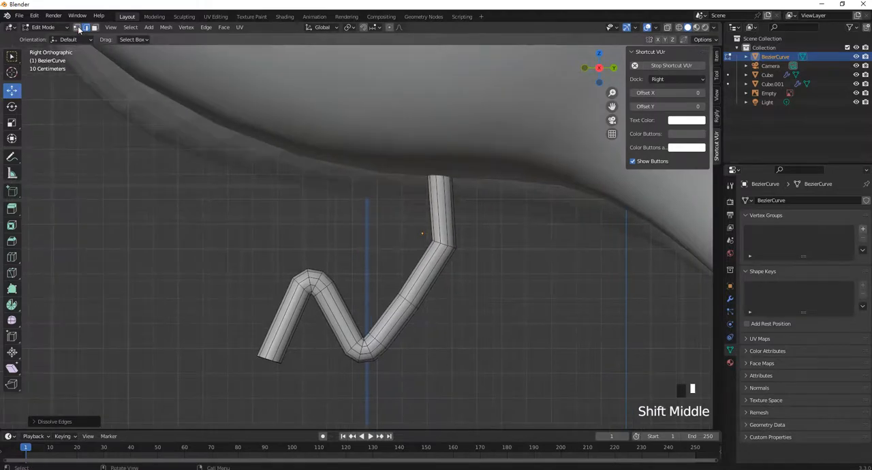
pyautogui.click(77, 27)
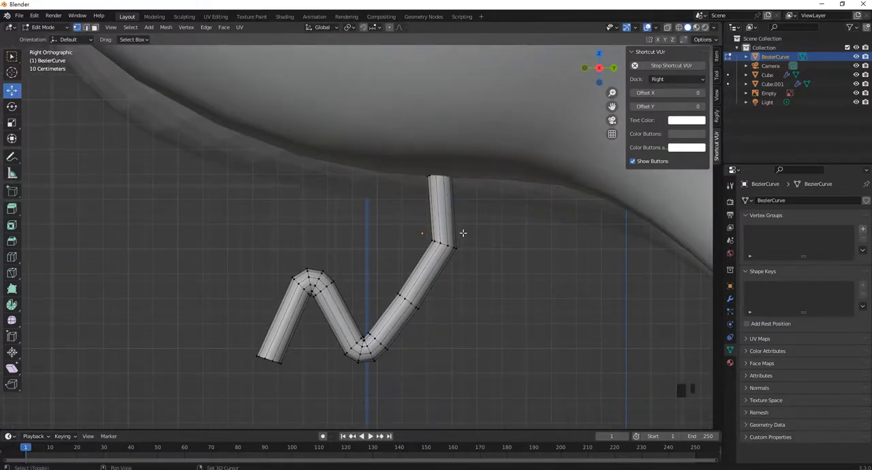
pyautogui.press('z')
pyautogui.click(394, 235)
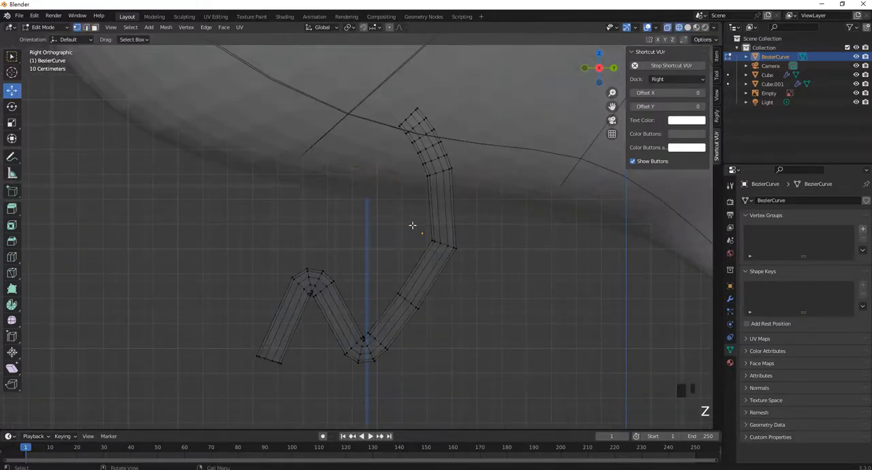
pyautogui.moveTo(401, 220)
pyautogui.mouseDown()
pyautogui.moveTo(498, 260)
pyautogui.moveTo(495, 246)
pyautogui.mouseUp()
pyautogui.press('s')
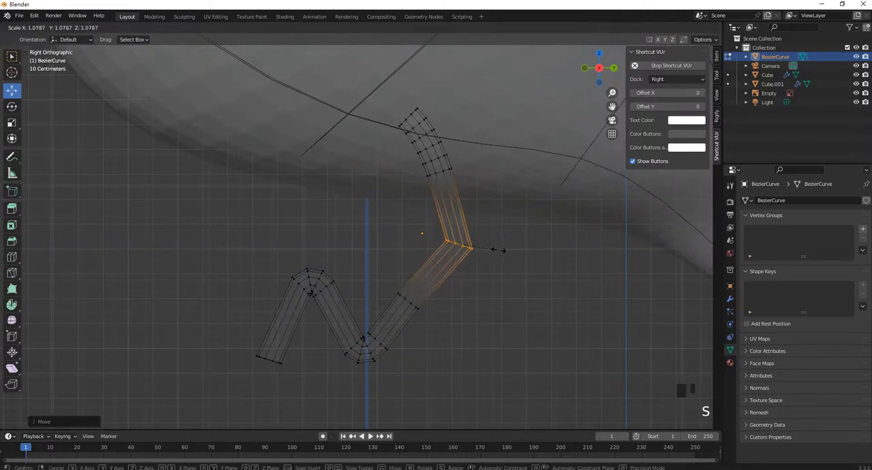
pyautogui.click(516, 257)
pyautogui.moveTo(408, 296); pyautogui.dragTo(454, 303)
# Select the vertex loop at the front end of the leg and scale it down to taper the tip
pyautogui.scroll(4, 312, 326)
pyautogui.keyDown('shift'); pyautogui.moveTo(312, 326); pyautogui.dragTo(423, 206, button='middle'); pyautogui.keyUp('shift')
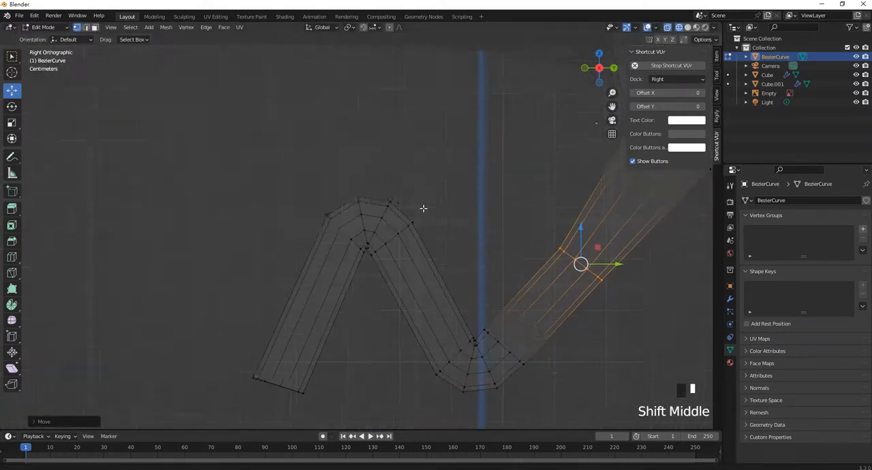
pyautogui.scroll(-2, 356, 312)
pyautogui.moveTo(254, 297); pyautogui.dragTo(368, 356)
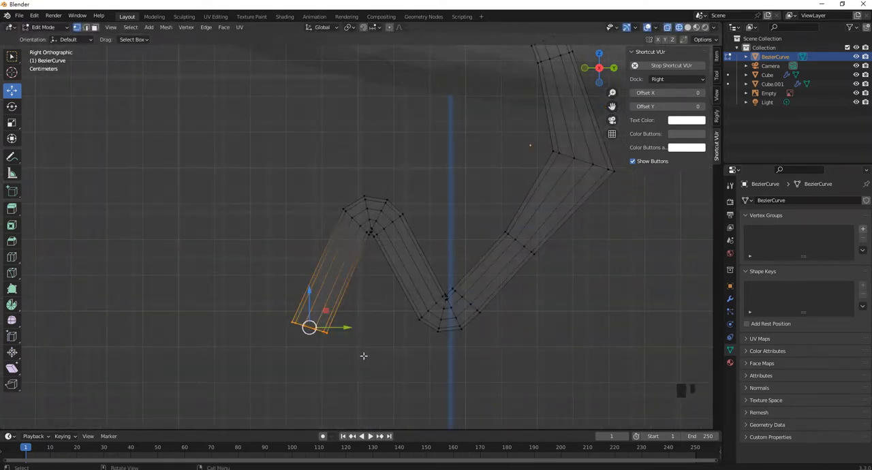
pyautogui.press('s')
pyautogui.click(359, 335)
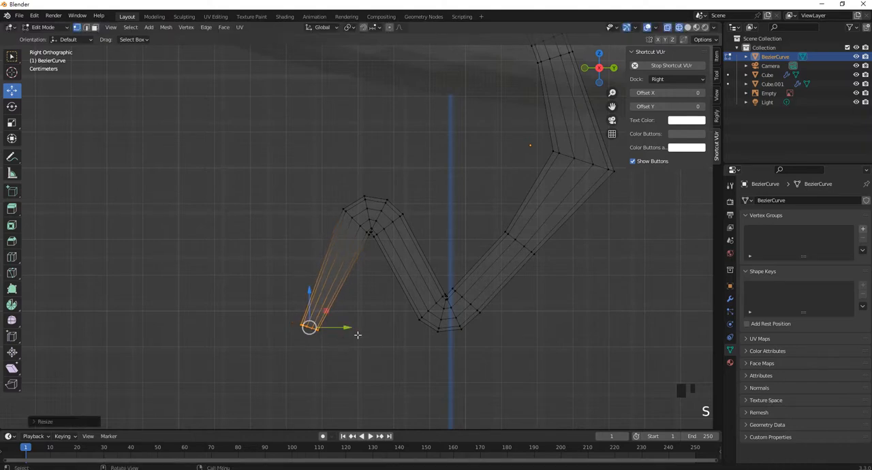
# Select the two middle edge loops of the leg's lower bend and dissolve those edges
pyautogui.scroll(2, 486, 316)
pyautogui.scroll(1, 490, 317)
pyautogui.keyDown('shift'); pyautogui.moveTo(502, 321); pyautogui.dragTo(352, 295, button='middle'); pyautogui.keyUp('shift')
pyautogui.scroll(3, 354, 306)
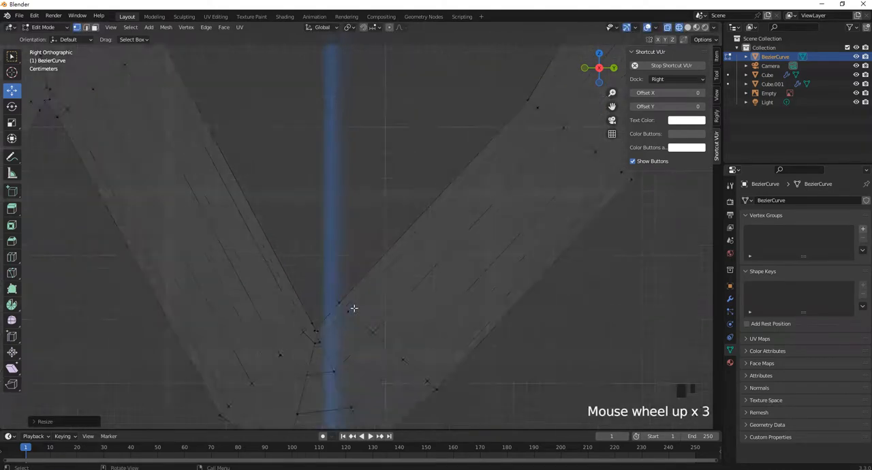
pyautogui.scroll(-2, 307, 344)
pyautogui.scroll(-1, 421, 289)
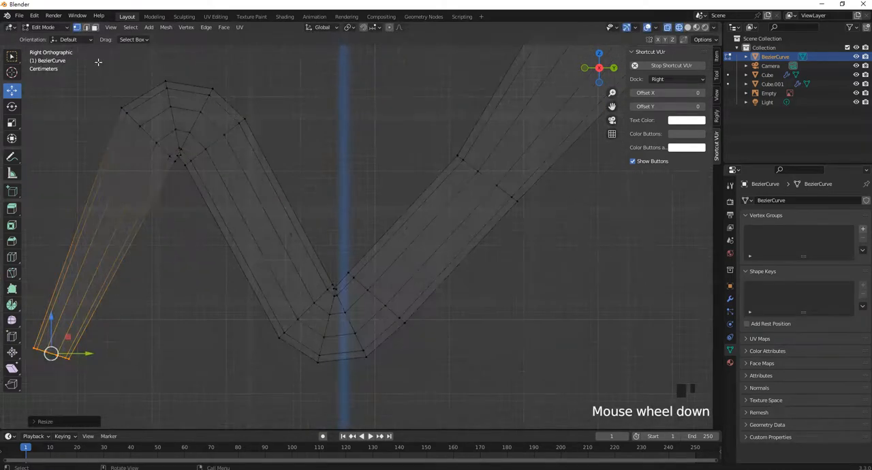
pyautogui.click(342, 330)
pyautogui.scroll(3, 341, 330)
pyautogui.keyDown('shift'); pyautogui.moveTo(340, 331); pyautogui.dragTo(355, 291, button='middle'); pyautogui.keyUp('shift')
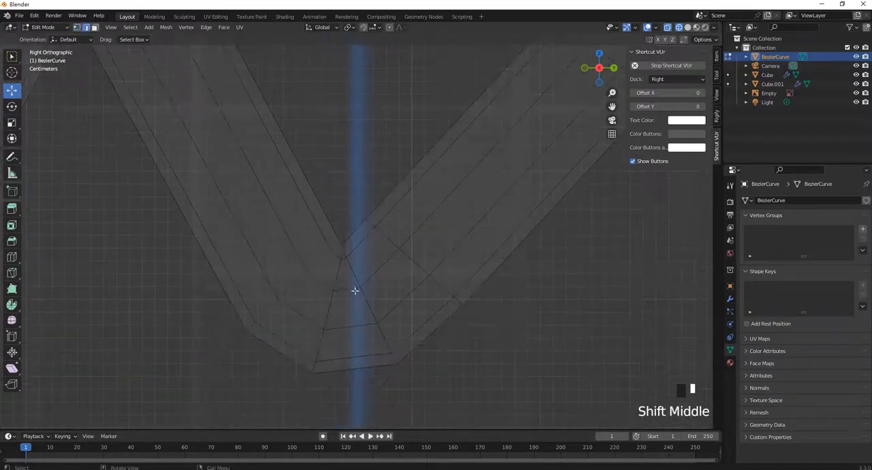
pyautogui.keyDown('alt'); pyautogui.keyDown('shift'); pyautogui.click(339, 275); pyautogui.keyUp('shift'); pyautogui.keyUp('alt')
pyautogui.keyDown('alt'); pyautogui.keyDown('shift'); pyautogui.click(352, 275); pyautogui.keyUp('shift'); pyautogui.keyUp('alt')
pyautogui.rightClick(352, 275)
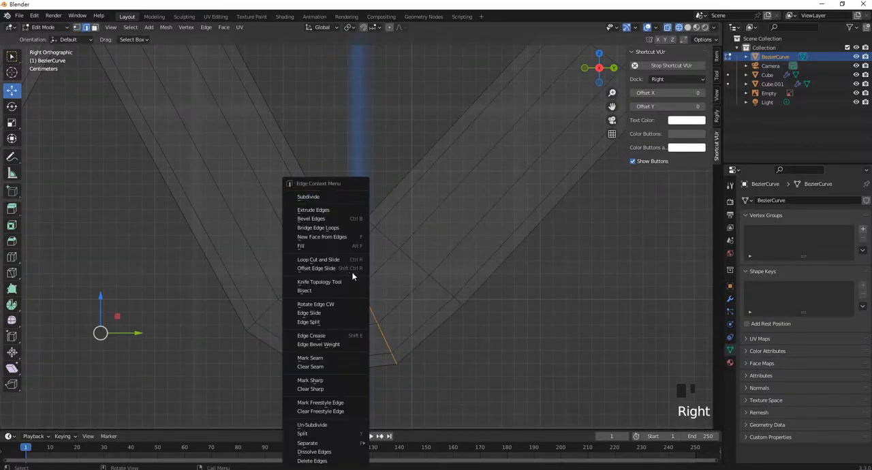
pyautogui.click(340, 237)
pyautogui.press('Delete')
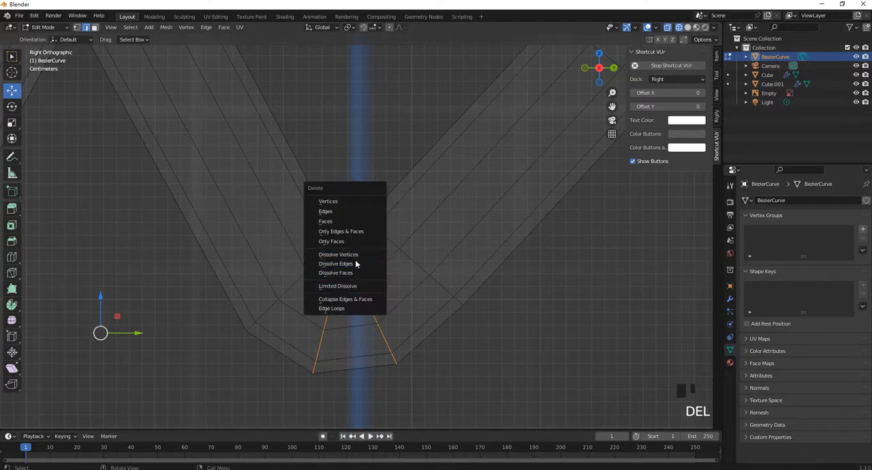
pyautogui.click(356, 264)
# Select the five edge loops in the curved top part of the leg inside the body and dissolve those edges
pyautogui.scroll(-6, 343, 247)
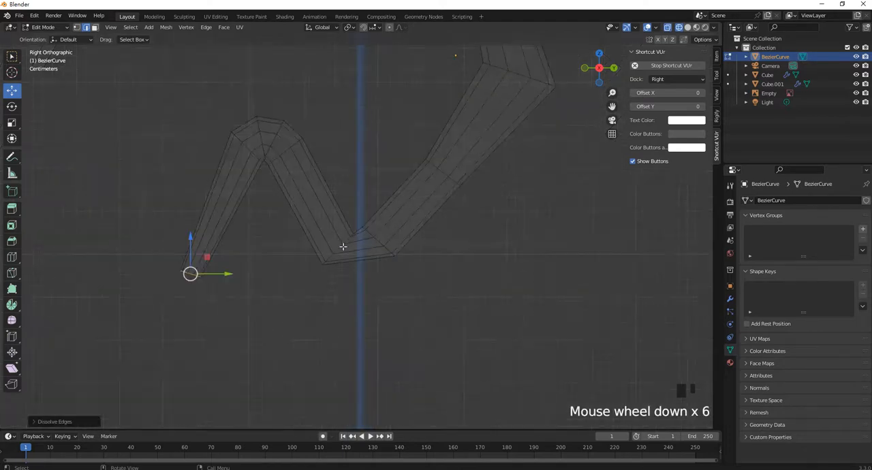
pyautogui.scroll(-5, 342, 247)
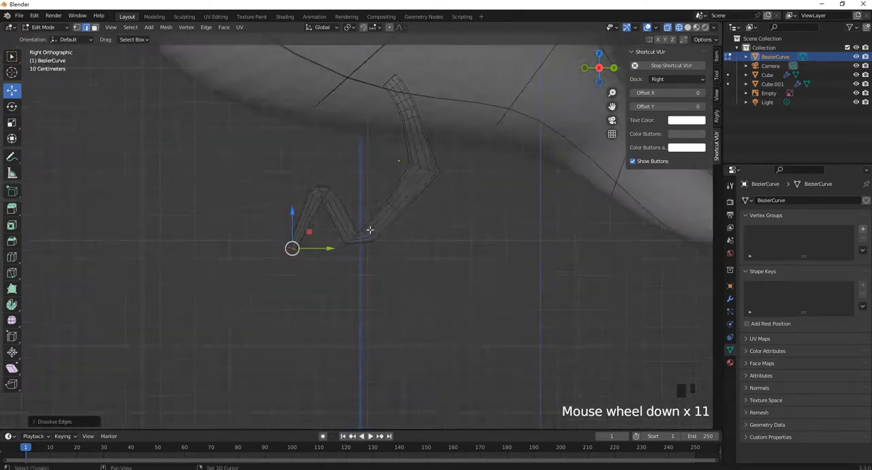
pyautogui.scroll(3, 432, 198)
pyautogui.scroll(3, 419, 186)
pyautogui.scroll(1, 419, 187)
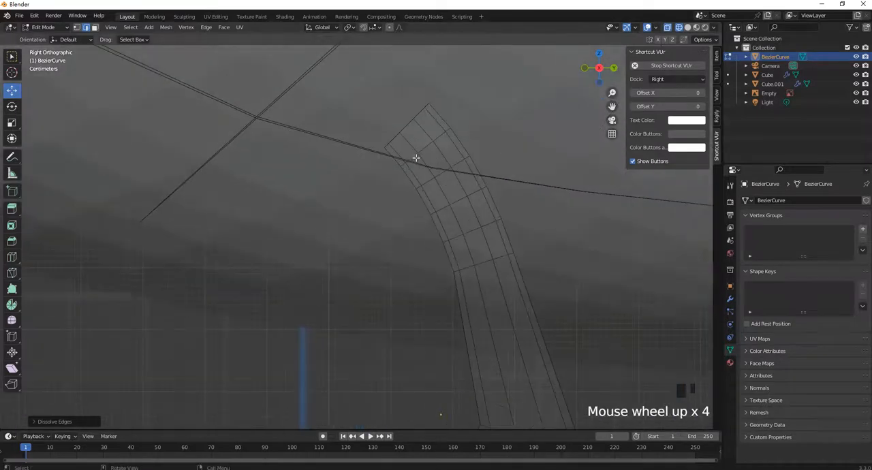
pyautogui.keyDown('alt'); pyautogui.keyDown('shift'); pyautogui.click(426, 148); pyautogui.keyUp('shift'); pyautogui.keyUp('alt')
pyautogui.keyDown('alt'); pyautogui.keyDown('shift'); pyautogui.click(443, 171); pyautogui.keyUp('shift'); pyautogui.keyUp('alt')
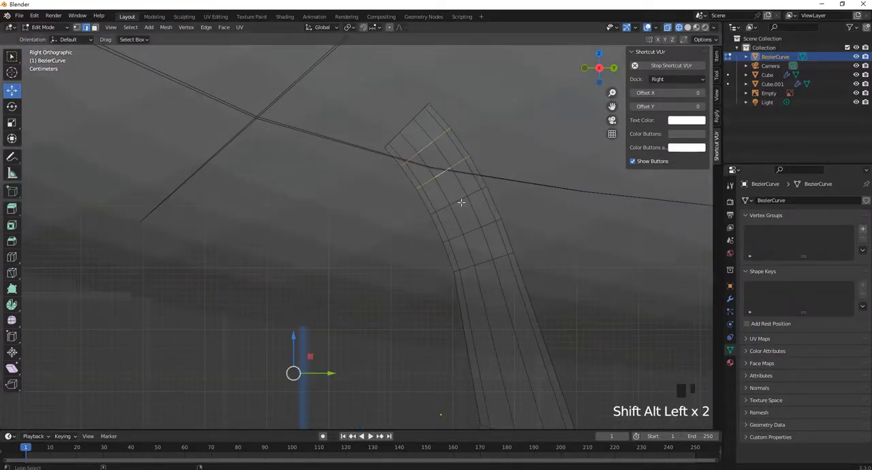
pyautogui.keyDown('alt'); pyautogui.keyDown('shift'); pyautogui.click(461, 201); pyautogui.keyUp('shift'); pyautogui.keyUp('alt')
pyautogui.keyDown('alt'); pyautogui.keyDown('shift'); pyautogui.click(474, 229); pyautogui.keyUp('shift'); pyautogui.keyUp('alt')
pyautogui.keyDown('alt'); pyautogui.keyDown('shift'); pyautogui.click(482, 261); pyautogui.keyUp('shift'); pyautogui.keyUp('alt')
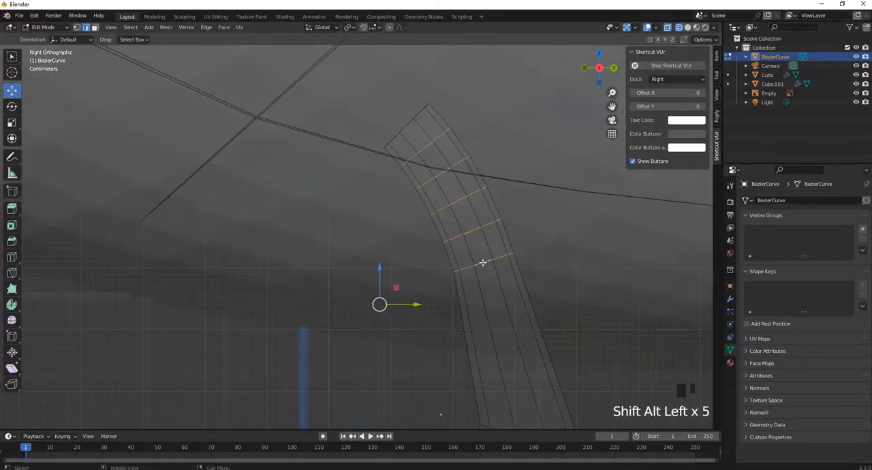
pyautogui.rightClick(484, 257)
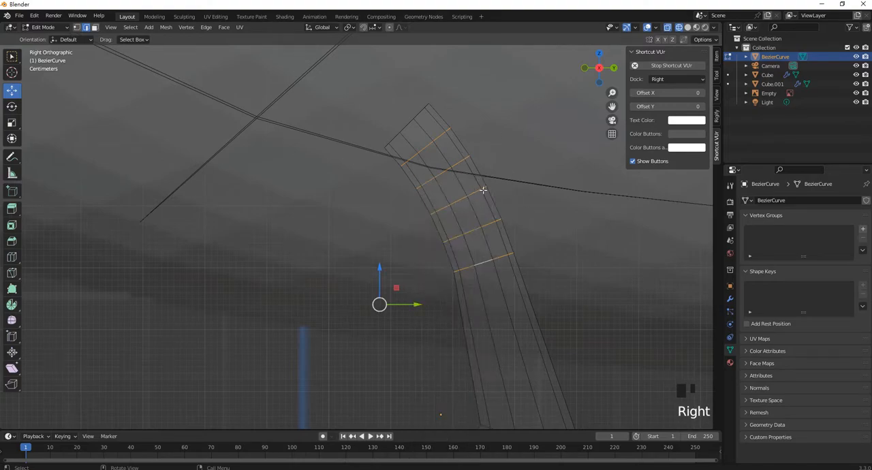
pyautogui.press('Delete')
pyautogui.click(479, 190)
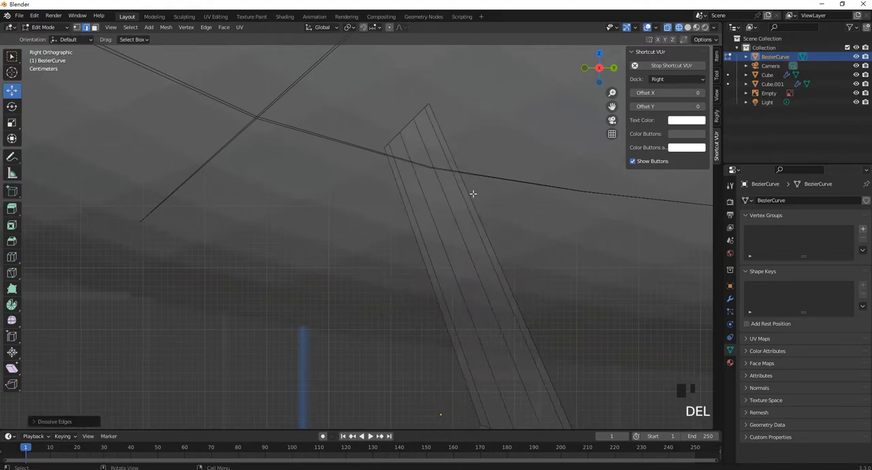
# Select the rear vertex loop of the lower bend, scale it up, and move it down and backward
pyautogui.scroll(-9, 470, 201)
pyautogui.scroll(1, 467, 209)
pyautogui.keyDown('shift'); pyautogui.moveTo(381, 287); pyautogui.dragTo(395, 222, button='middle'); pyautogui.keyUp('shift')
pyautogui.scroll(4, 406, 315)
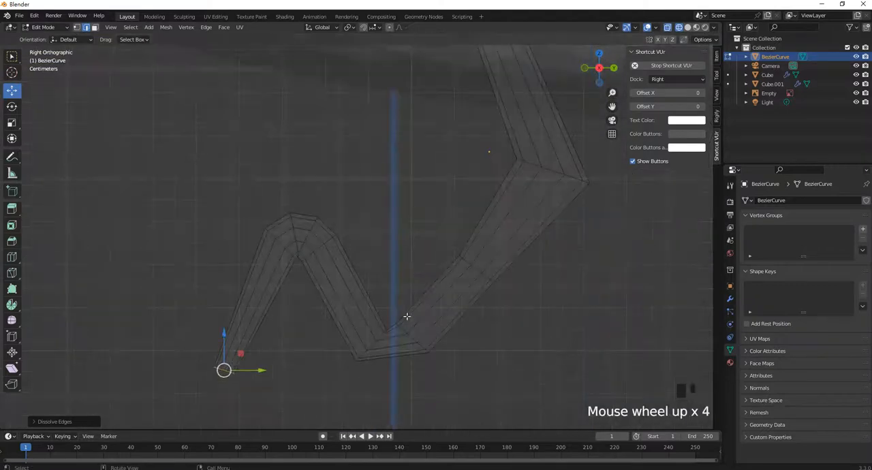
pyautogui.keyDown('shift'); pyautogui.moveTo(407, 315); pyautogui.dragTo(392, 284, button='middle'); pyautogui.keyUp('shift')
pyautogui.scroll(3, 391, 283)
pyautogui.click(78, 28)
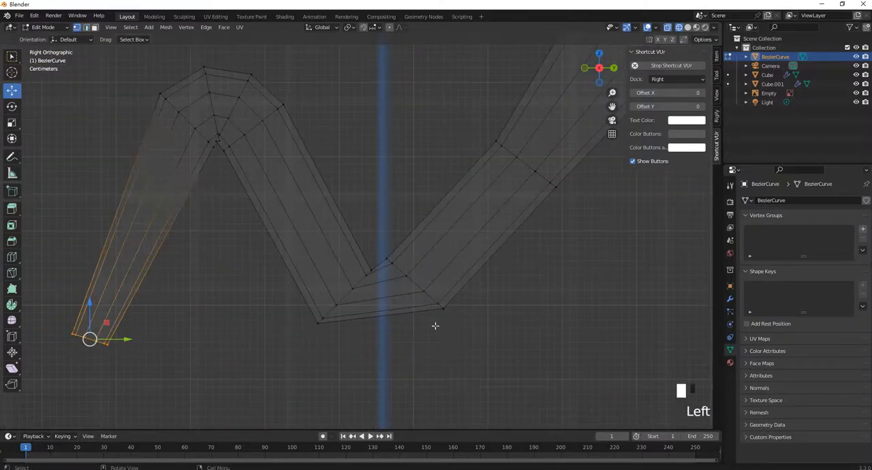
pyautogui.click(380, 347)
pyautogui.moveTo(380, 347); pyautogui.dragTo(494, 350)
pyautogui.moveTo(486, 335); pyautogui.dragTo(395, 232)
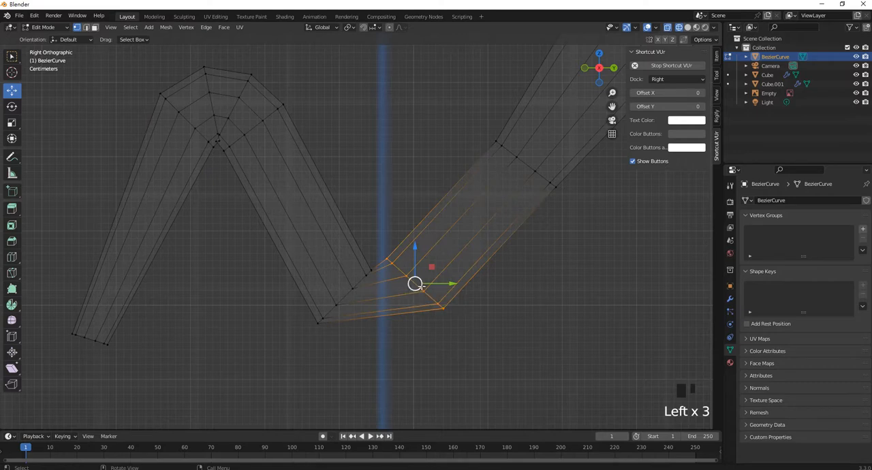
pyautogui.press('s')
pyautogui.click(428, 283)
pyautogui.moveTo(416, 258); pyautogui.dragTo(416, 284)
pyautogui.moveTo(443, 308); pyautogui.dragTo(468, 309)
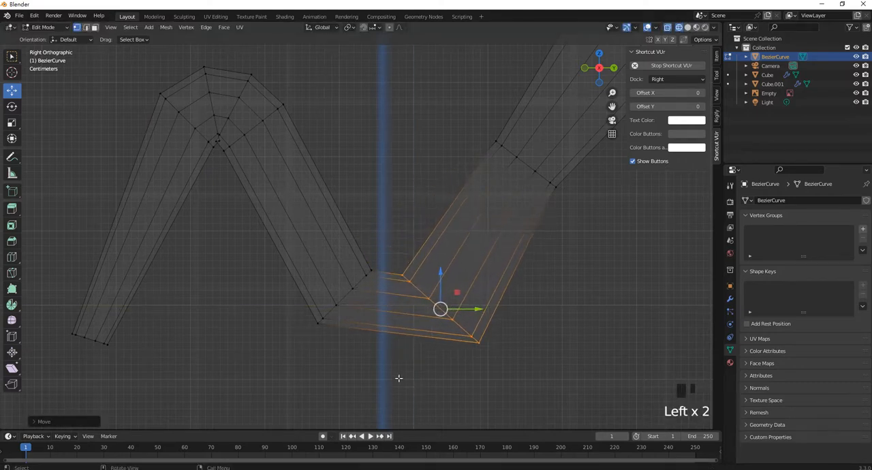
# Select the front vertex loop of the lower bend, scale it up about 1.5 times, and move it down
pyautogui.moveTo(398, 378); pyautogui.dragTo(302, 251)
pyautogui.moveTo(390, 355); pyautogui.dragTo(289, 230)
pyautogui.press('s')
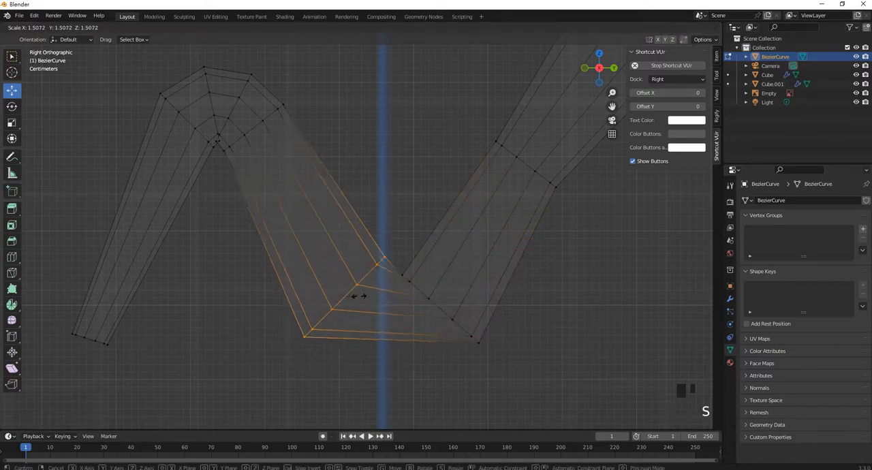
pyautogui.click(356, 294)
pyautogui.moveTo(346, 257); pyautogui.dragTo(344, 284)
# In Object Mode, move the leg along the X axis to one side of the body's centre and check its placement from the front
pyautogui.scroll(-4, 352, 273)
pyautogui.moveTo(326, 250); pyautogui.dragTo(393, 261, button='middle')
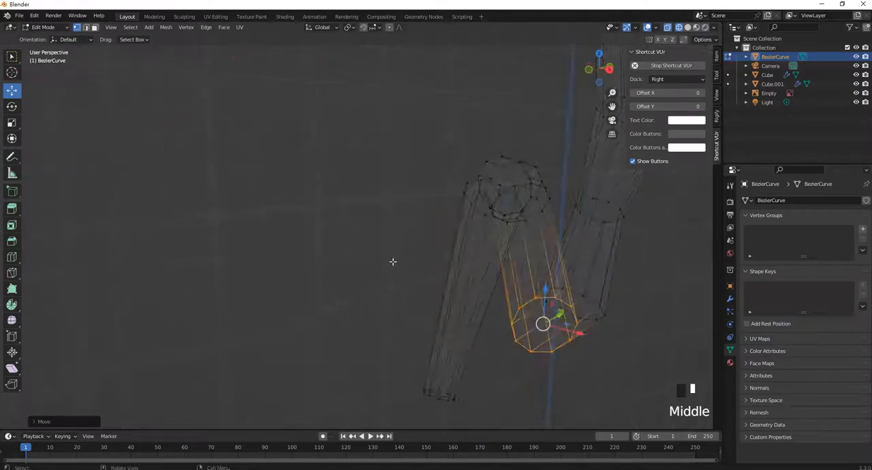
pyautogui.scroll(2, 473, 286)
pyautogui.keyDown('shift'); pyautogui.moveTo(474, 287); pyautogui.dragTo(327, 247, button='middle'); pyautogui.keyUp('shift')
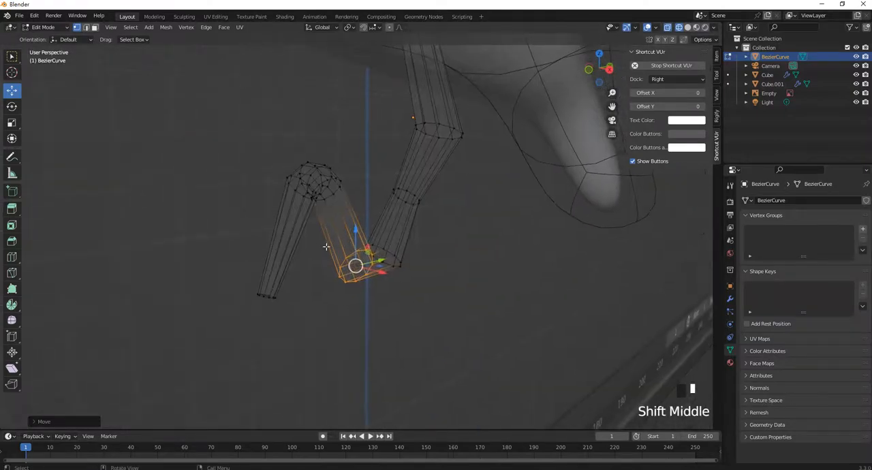
pyautogui.scroll(-2, 381, 224)
pyautogui.moveTo(382, 224); pyautogui.dragTo(422, 218, button='middle')
pyautogui.press('Tab')
pyautogui.click(11, 90)
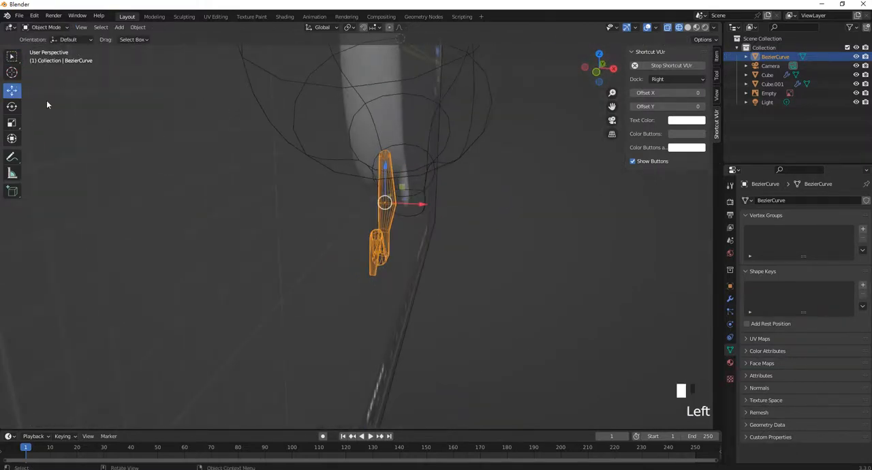
pyautogui.moveTo(417, 207); pyautogui.dragTo(463, 213)
pyautogui.scroll(1, 462, 213)
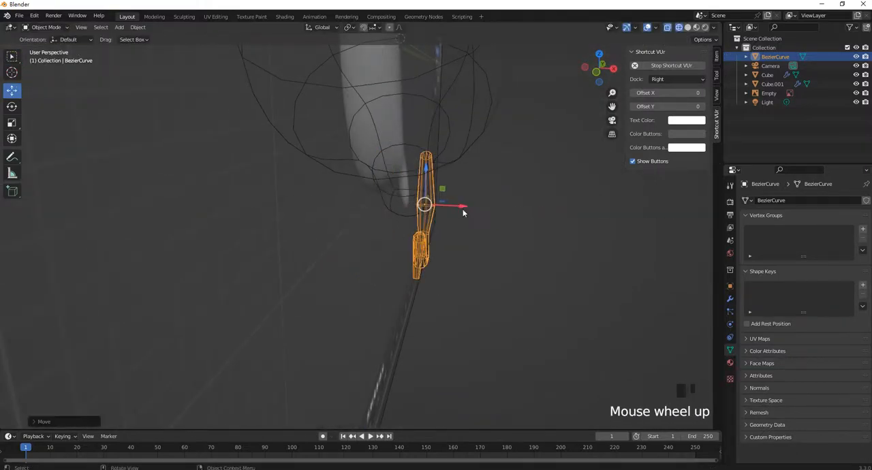
pyautogui.press('KP_1')
pyautogui.scroll(-4, 456, 193)
pyautogui.scroll(5, 432, 238)
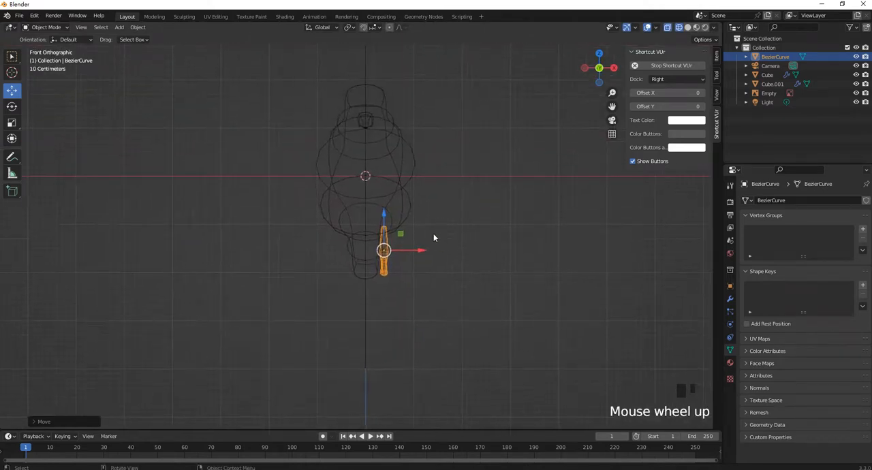
pyautogui.scroll(1, 446, 272)
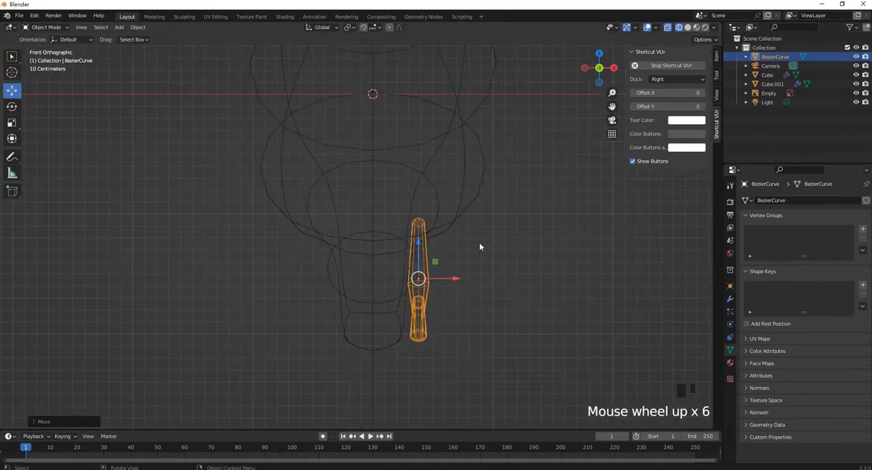
# Apply all of the leg's transforms to bring its origin to the world origin, and duplicate the leg in place
pyautogui.hotkey('ctrl', 'a')
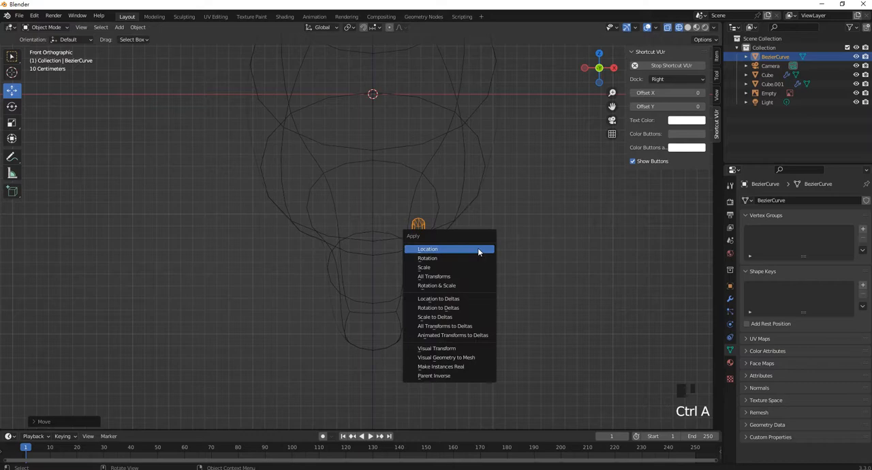
pyautogui.click(466, 285)
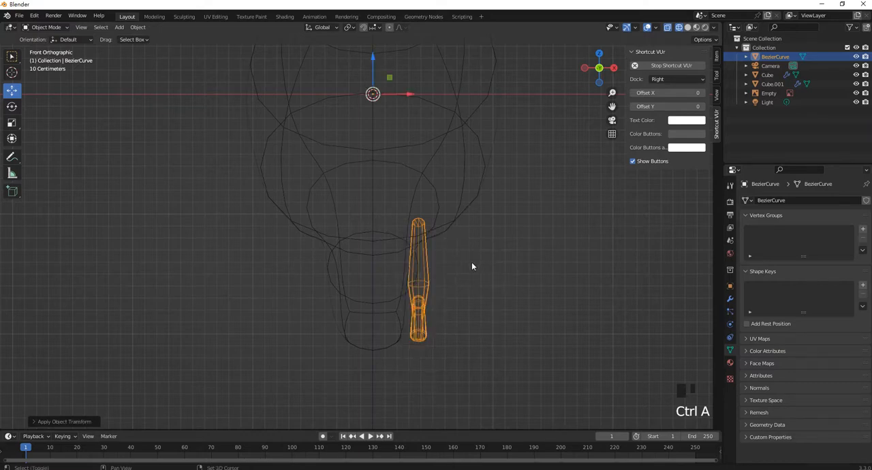
pyautogui.press('shift')
pyautogui.press('shift')
pyautogui.press('shift')
pyautogui.hotkey('shift', 'd')
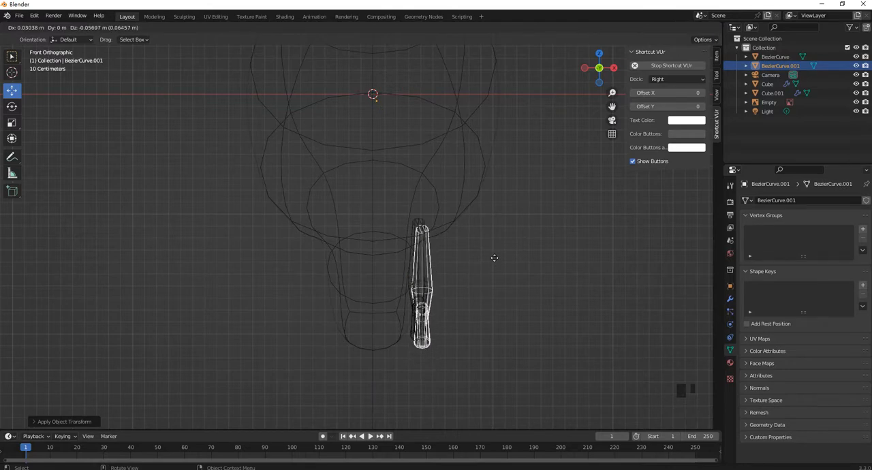
pyautogui.rightClick(494, 258)
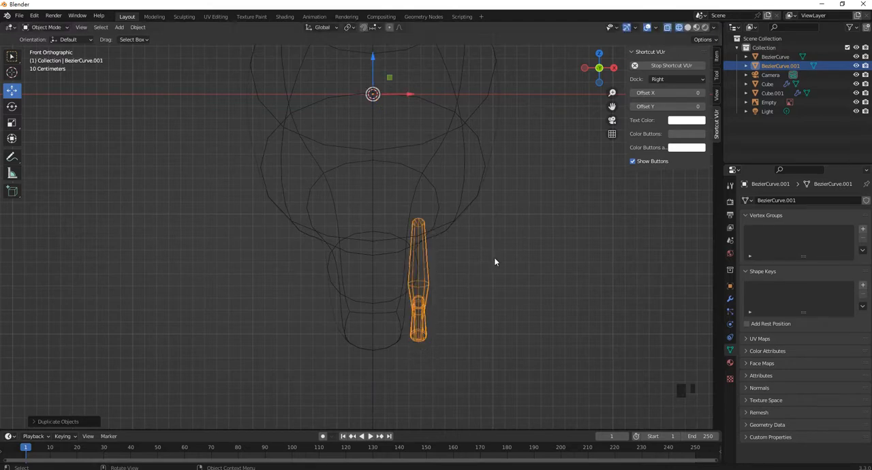
# Mirror the duplicated leg to the other side of the body by setting its X scale to -1
pyautogui.click(715, 58)
pyautogui.click(659, 160)
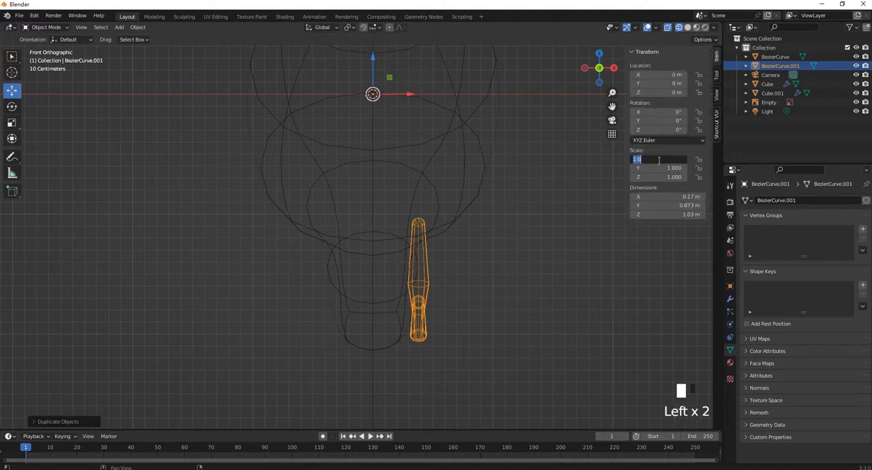
pyautogui.click(634, 158)
pyautogui.write('-')
pyautogui.press('Return')
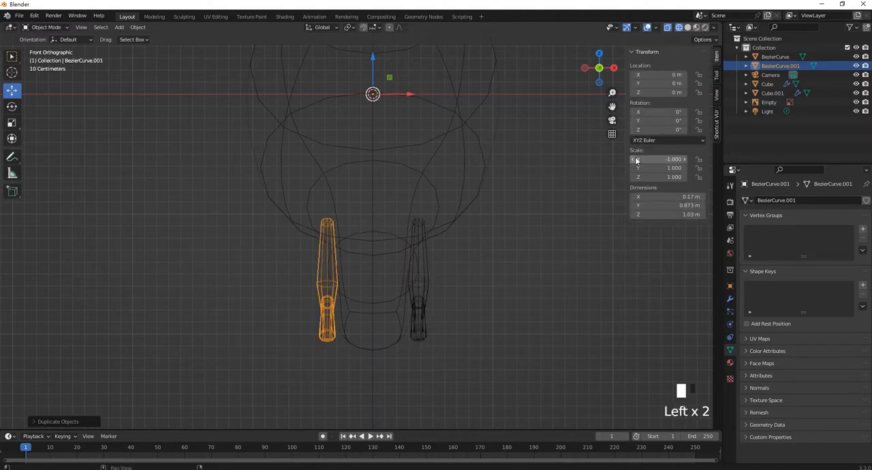
# Delete the 03_Bird.png reference image from the scene
pyautogui.scroll(-4, 477, 263)
pyautogui.moveTo(477, 263); pyautogui.dragTo(516, 313, button='middle')
pyautogui.click(517, 314)
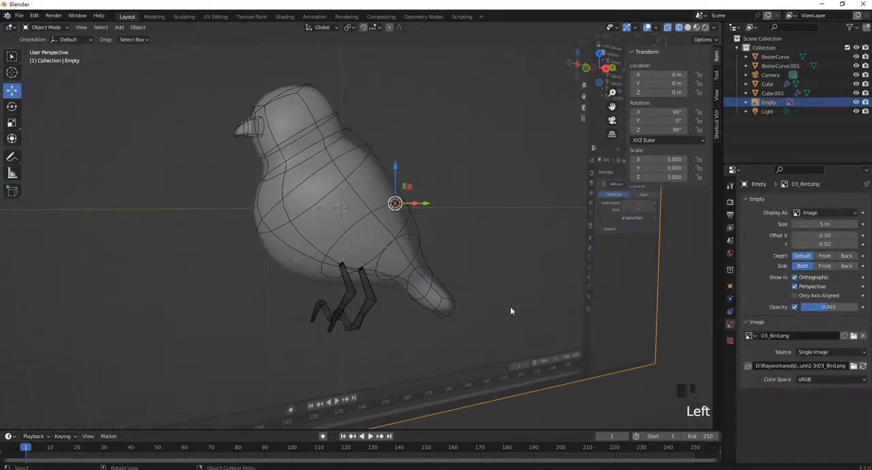
pyautogui.press('Delete')
# Switch the viewport to Solid shading and inspect the bird with both legs from the side
pyautogui.press('z')
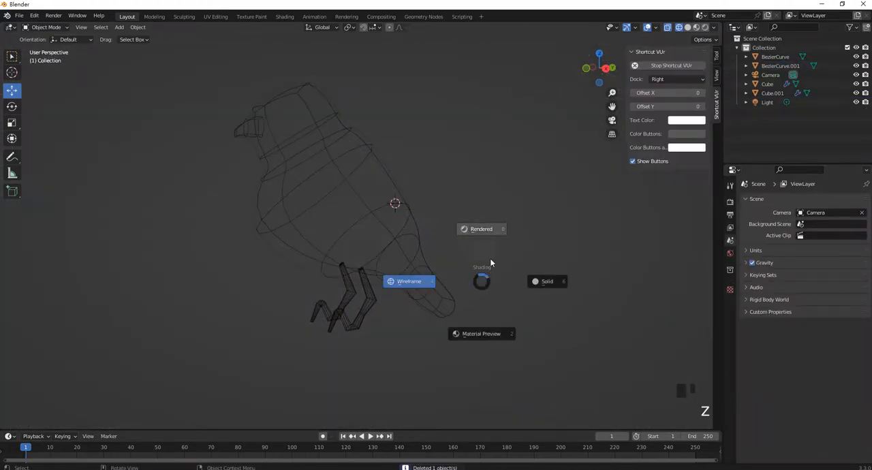
pyautogui.click(542, 281)
pyautogui.moveTo(452, 249)
pyautogui.mouseDown(button='middle')
pyautogui.moveTo(471, 238)
pyautogui.moveTo(596, 245)
pyautogui.moveTo(354, 244)
pyautogui.moveTo(416, 241)
pyautogui.moveTo(449, 261)
pyautogui.moveTo(434, 265)
pyautogui.mouseUp(button='middle')
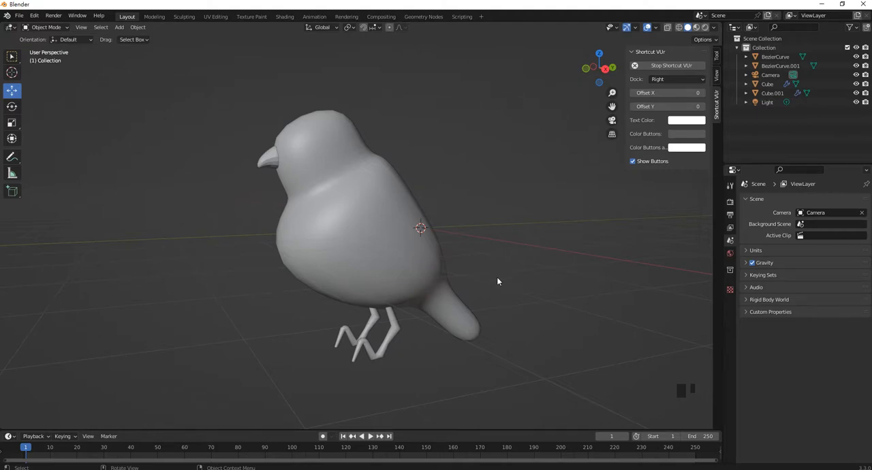
pyautogui.keyDown('shift'); pyautogui.moveTo(498, 280); pyautogui.dragTo(513, 278, button='middle'); pyautogui.keyUp('shift')
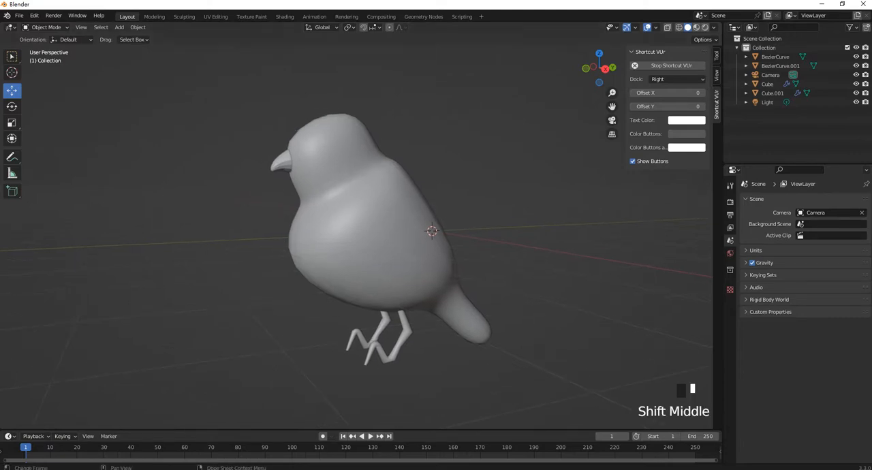